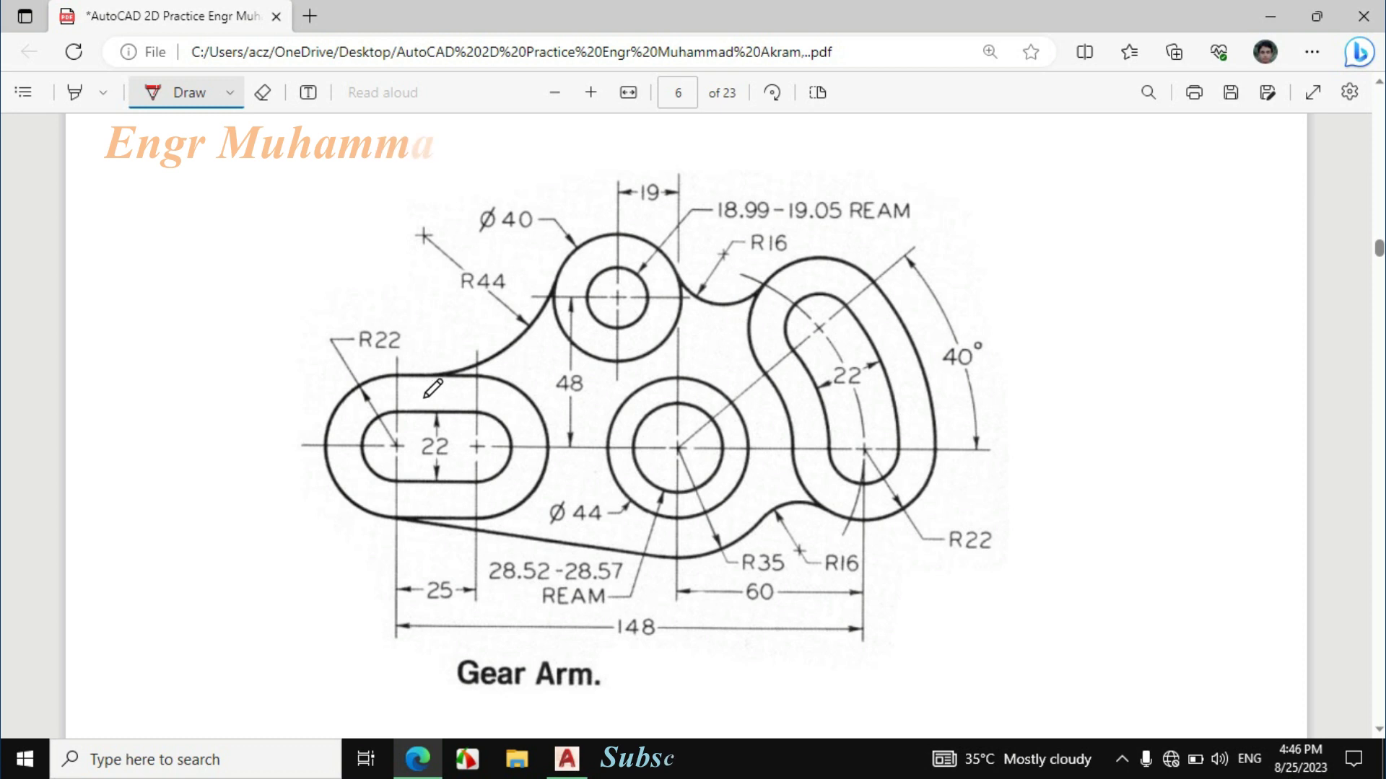
Step: Ink red strokes over the slot's centre line and both rounded ends, and underline the 25 dimension
{"action": "left_click_drag", "start_coordinate": [413, 482], "coordinate": [416, 421]}
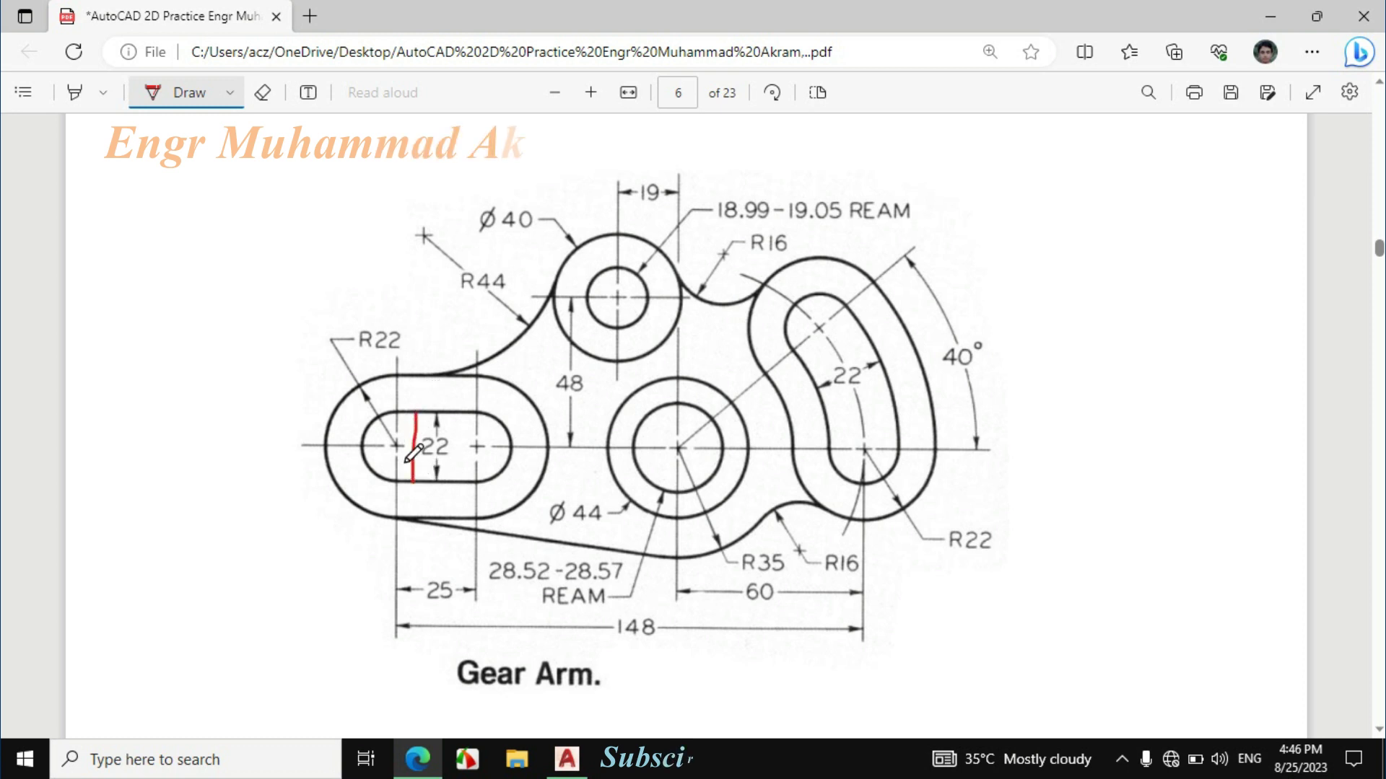
{"action": "mouse_move", "coordinate": [394, 480]}
{"action": "left_mouse_down"}
{"action": "mouse_move", "coordinate": [368, 436]}
{"action": "mouse_move", "coordinate": [391, 415]}
{"action": "left_mouse_up"}
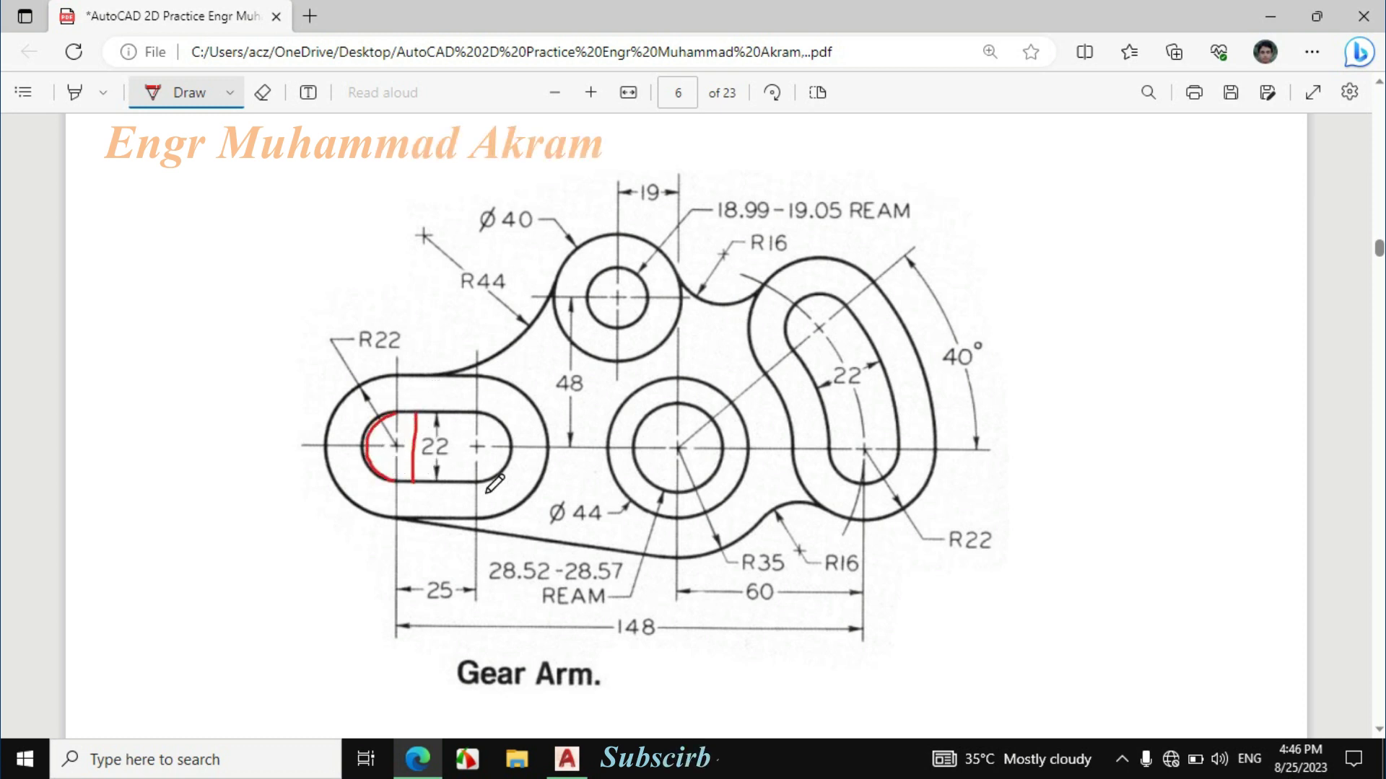
{"action": "mouse_move", "coordinate": [479, 482]}
{"action": "left_mouse_down"}
{"action": "mouse_move", "coordinate": [505, 462]}
{"action": "mouse_move", "coordinate": [484, 416]}
{"action": "left_mouse_up"}
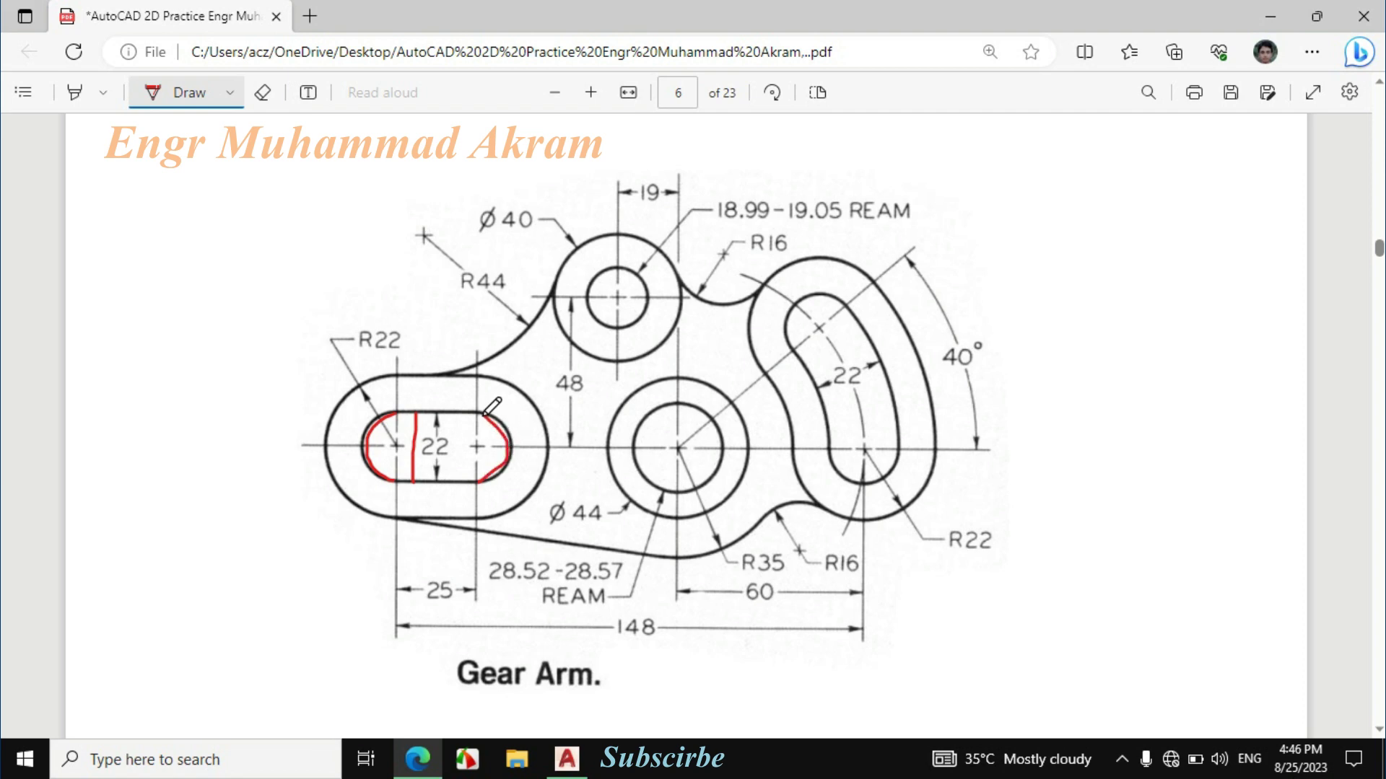
{"action": "left_click_drag", "start_coordinate": [396, 614], "coordinate": [485, 614]}
Step: Draw a 22-diameter circle by centre and diameter for the slot's left end
{"action": "left_click", "coordinate": [568, 758]}
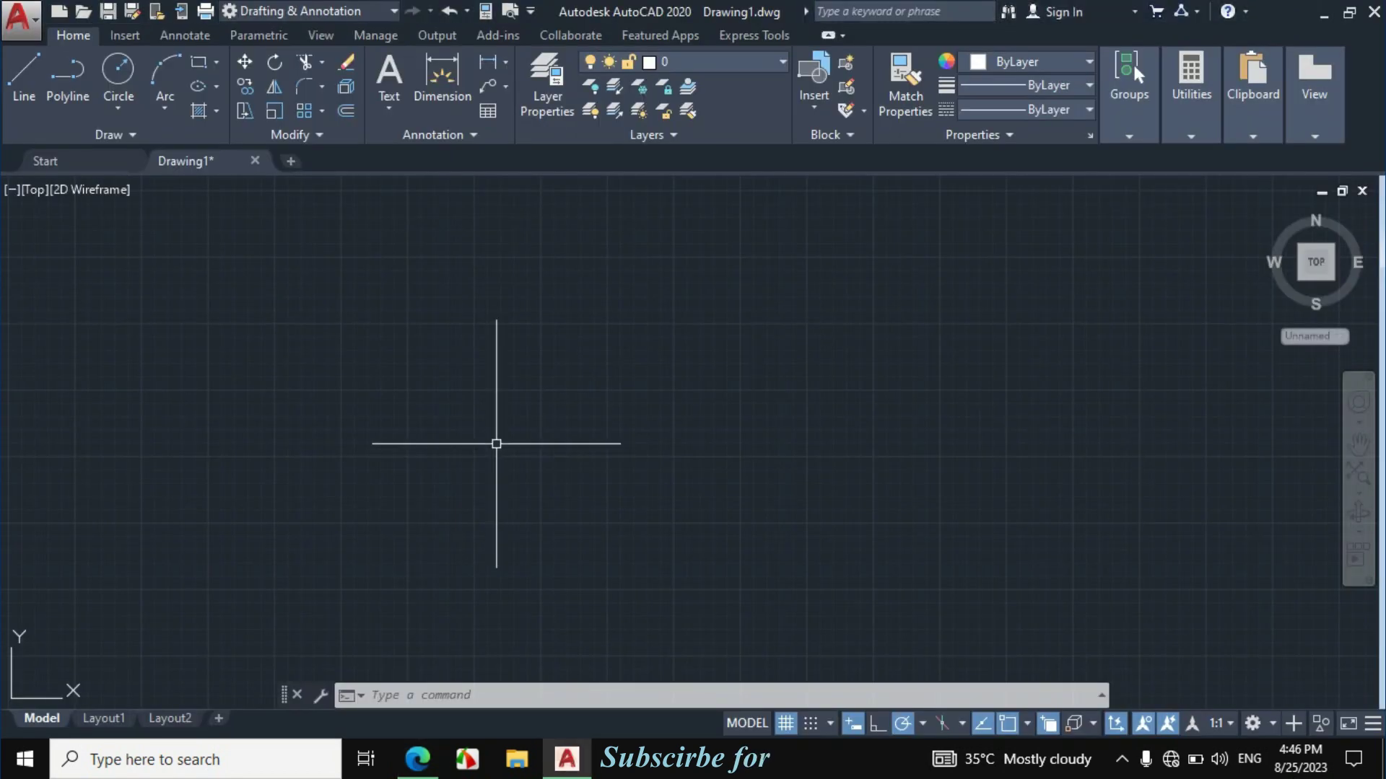
{"action": "left_click", "coordinate": [127, 101]}
{"action": "left_click", "coordinate": [139, 180]}
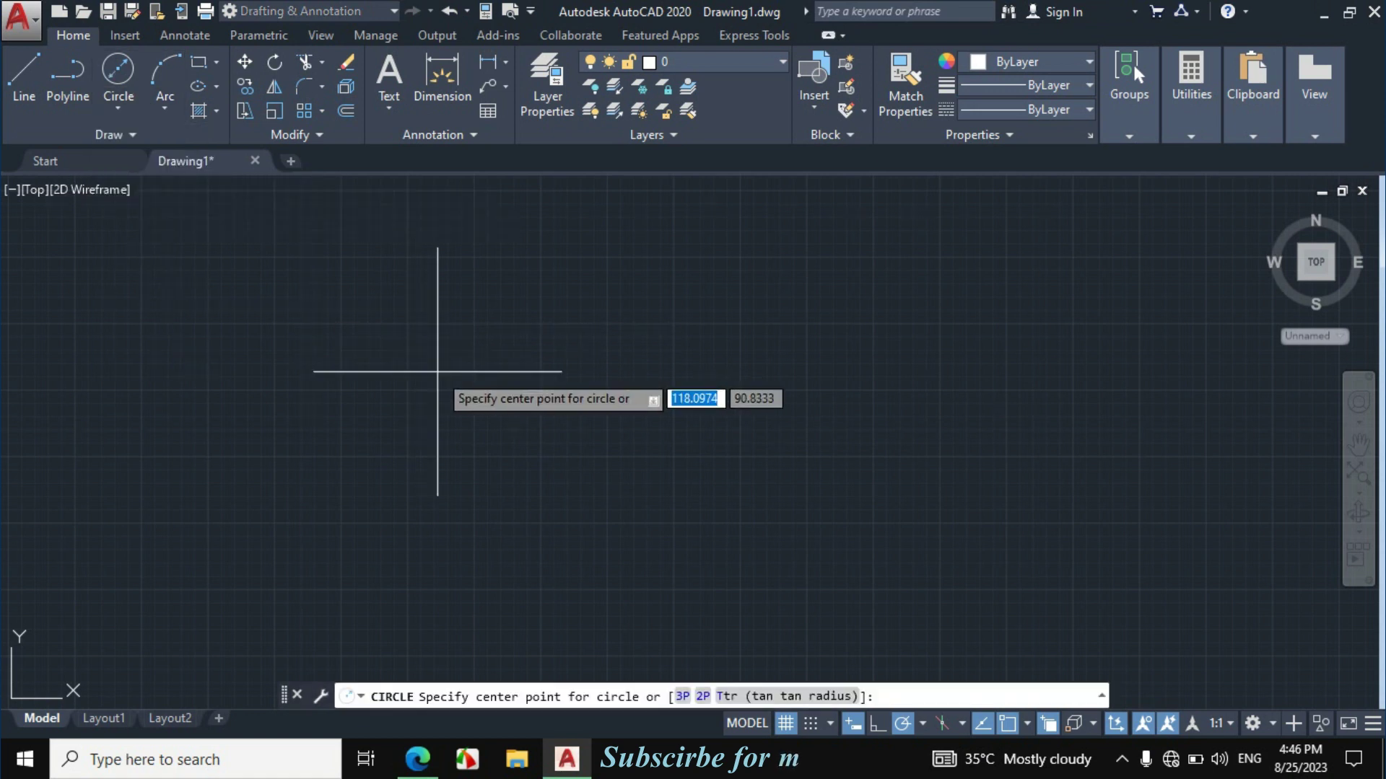
{"action": "left_click", "coordinate": [443, 349]}
{"action": "type", "text": "22"}
{"action": "key", "text": "Return"}
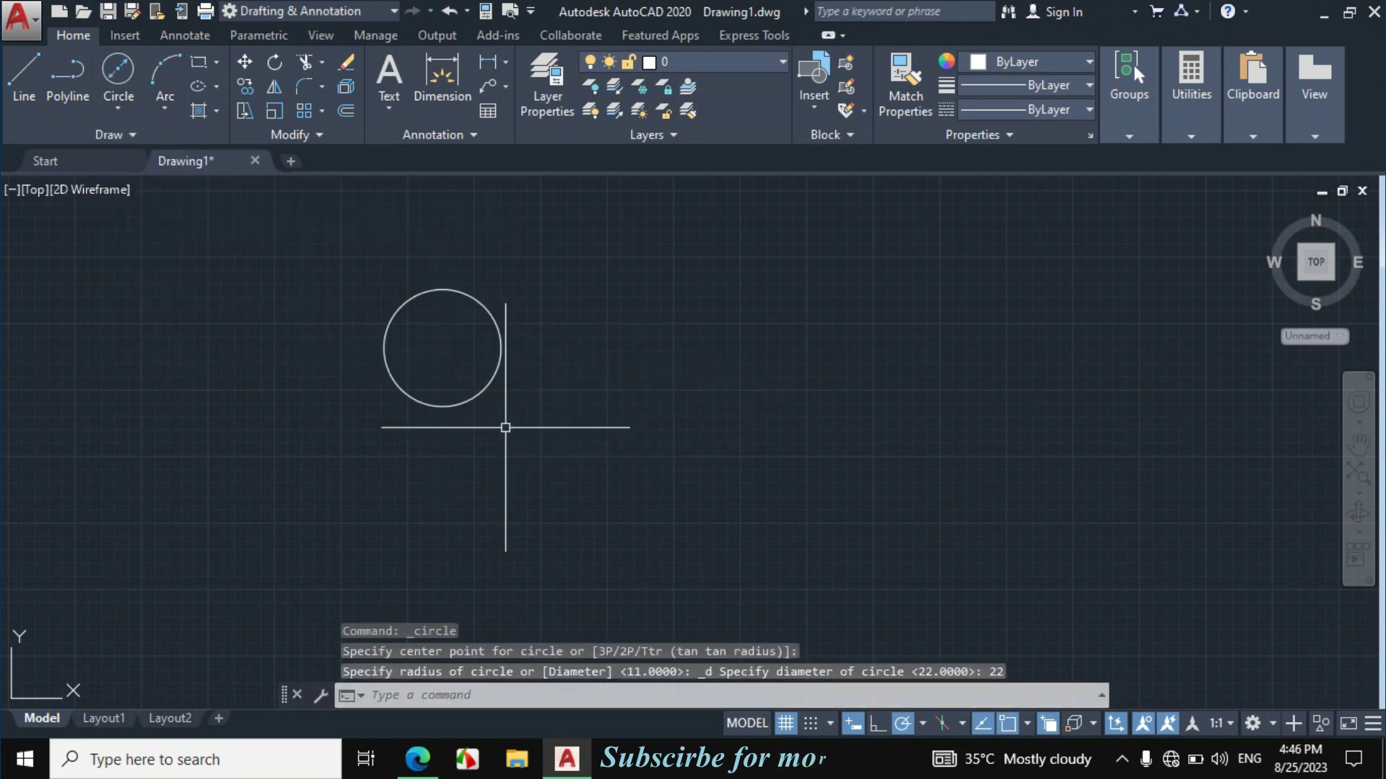
Step: Copy the 22 circle 25 units to the right
{"action": "left_click", "coordinate": [495, 386]}
{"action": "type", "text": "co"}
{"action": "key", "text": "Return"}
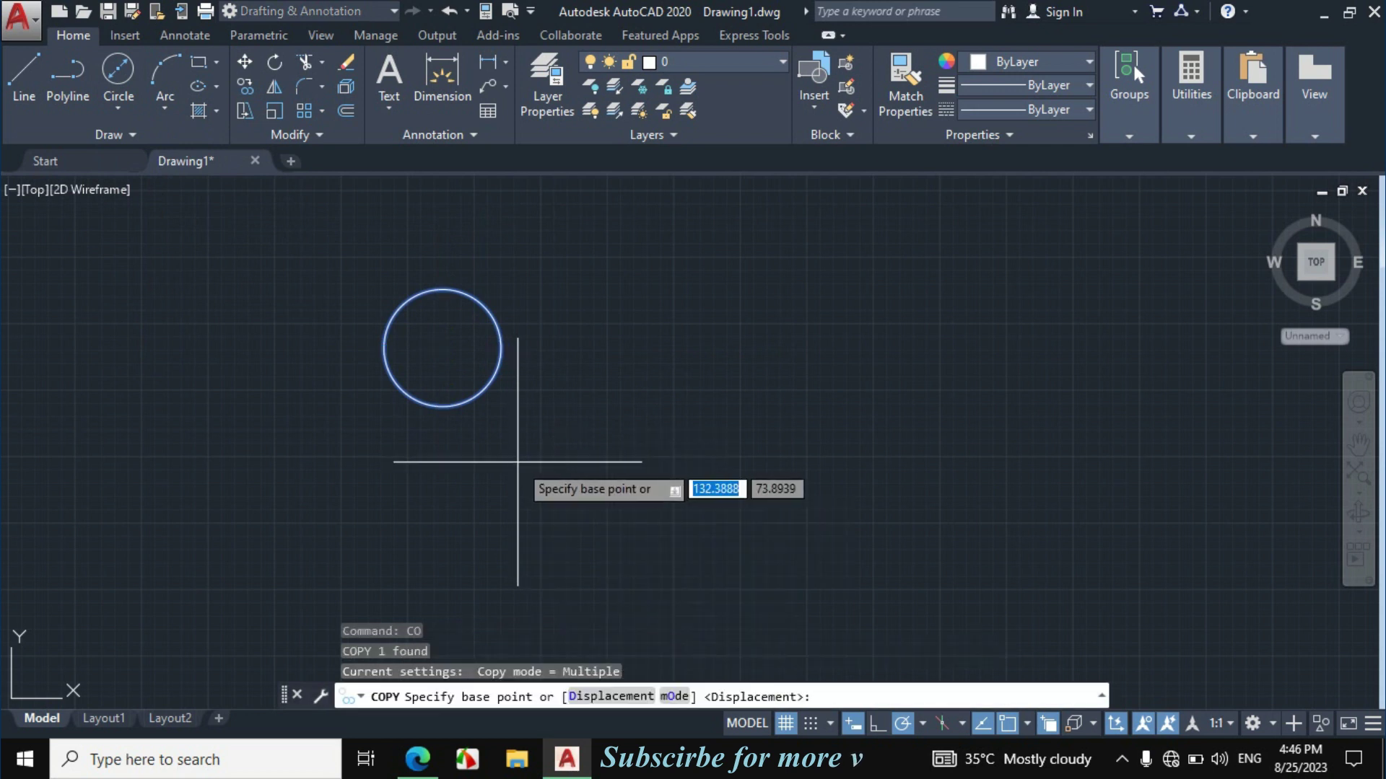
{"action": "left_click", "coordinate": [442, 347]}
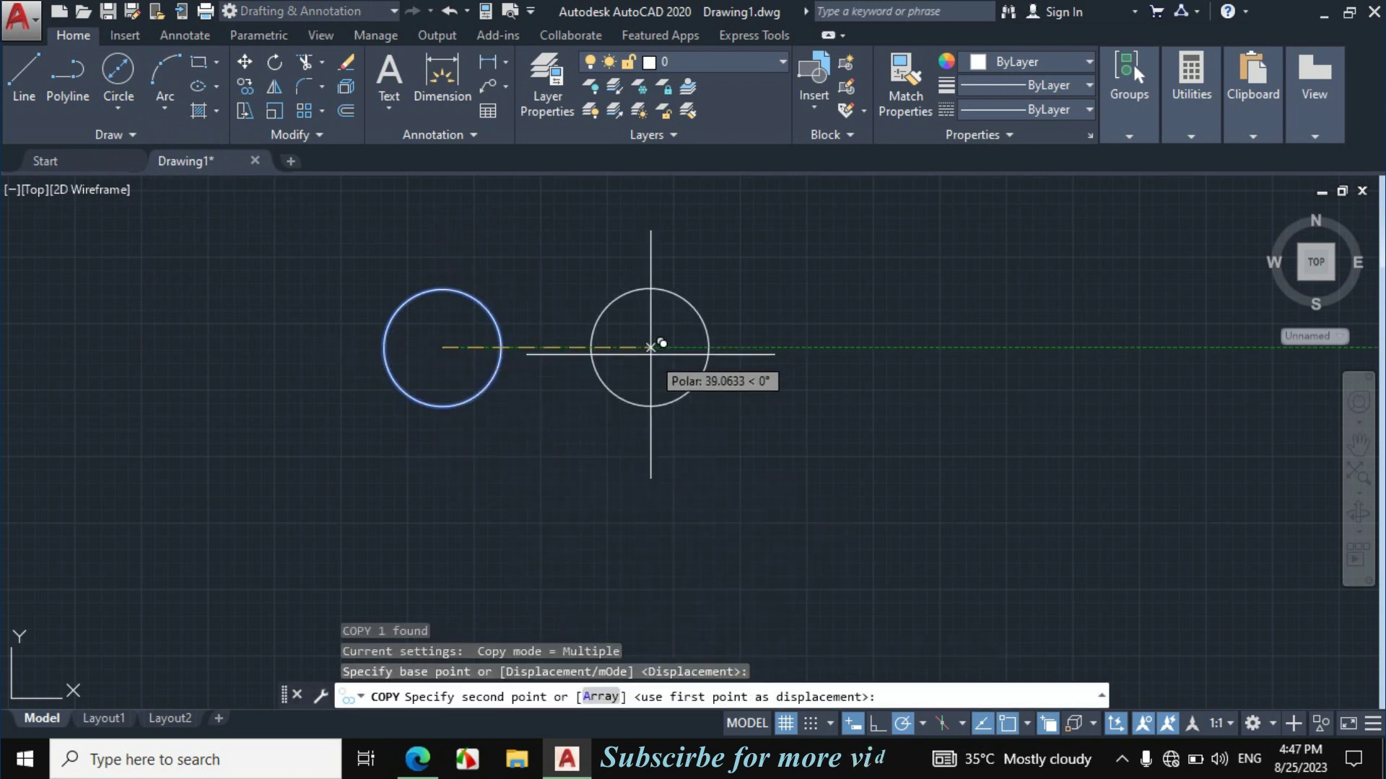
{"action": "type", "text": "25"}
{"action": "key", "text": "Return"}
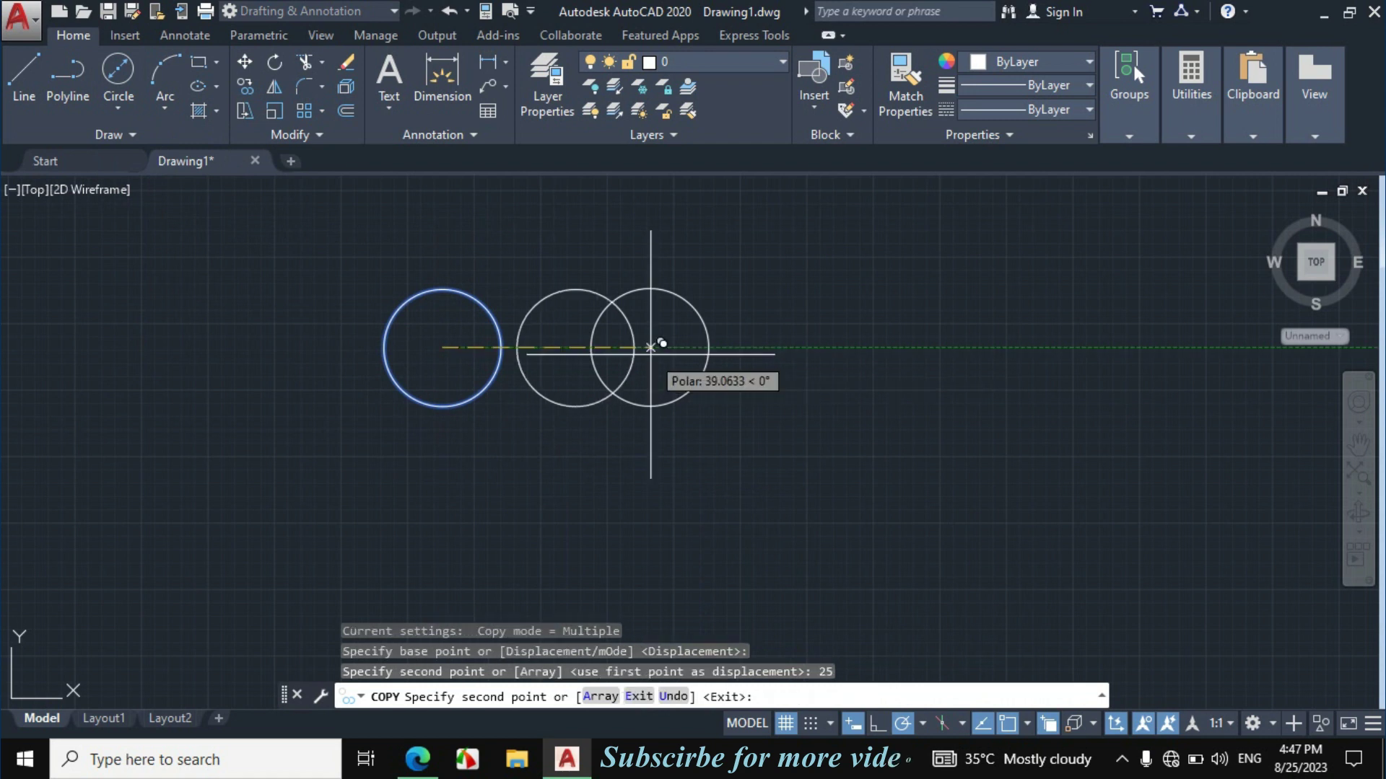
{"action": "key", "text": "Escape"}
Step: Join the two circles with straight lines along their top and bottom quadrants
{"action": "type", "text": "l"}
{"action": "key", "text": "Return"}
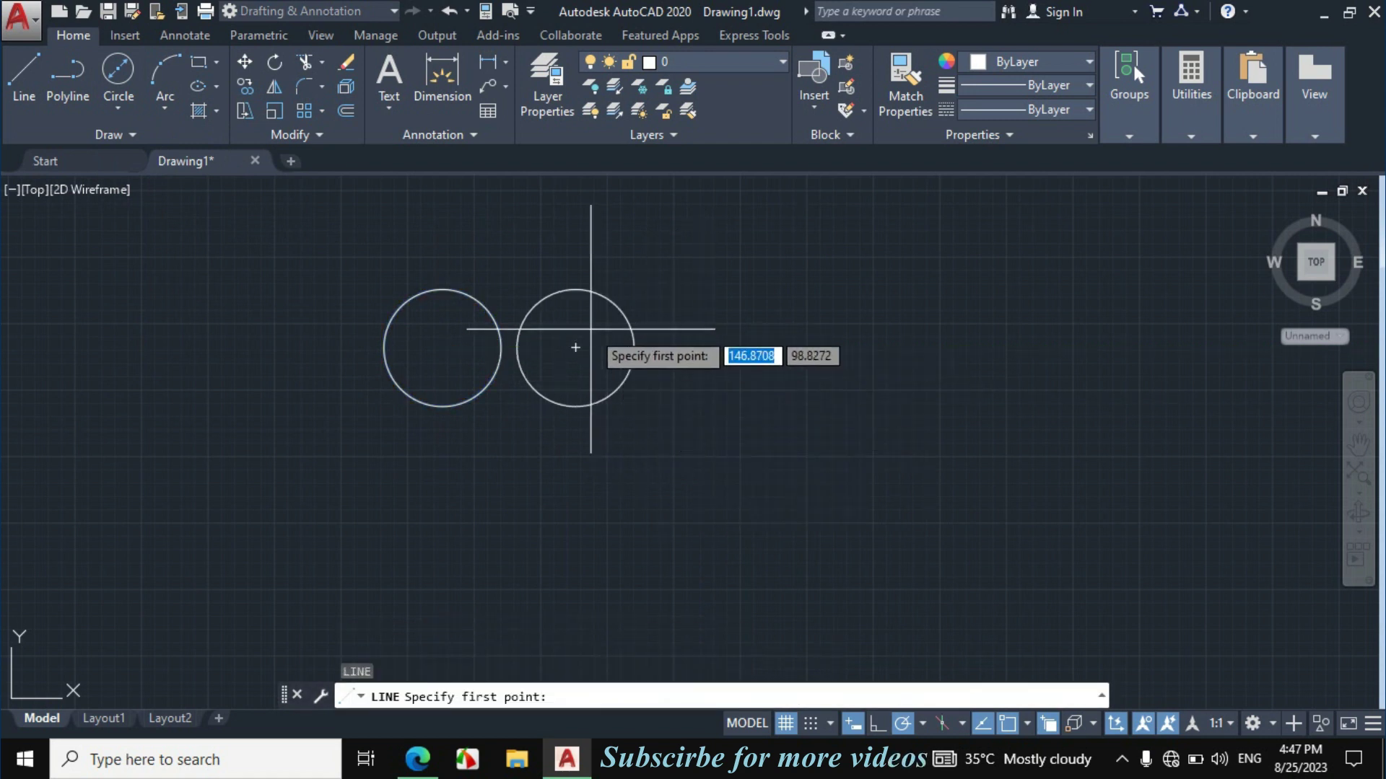
{"action": "left_click", "coordinate": [575, 290]}
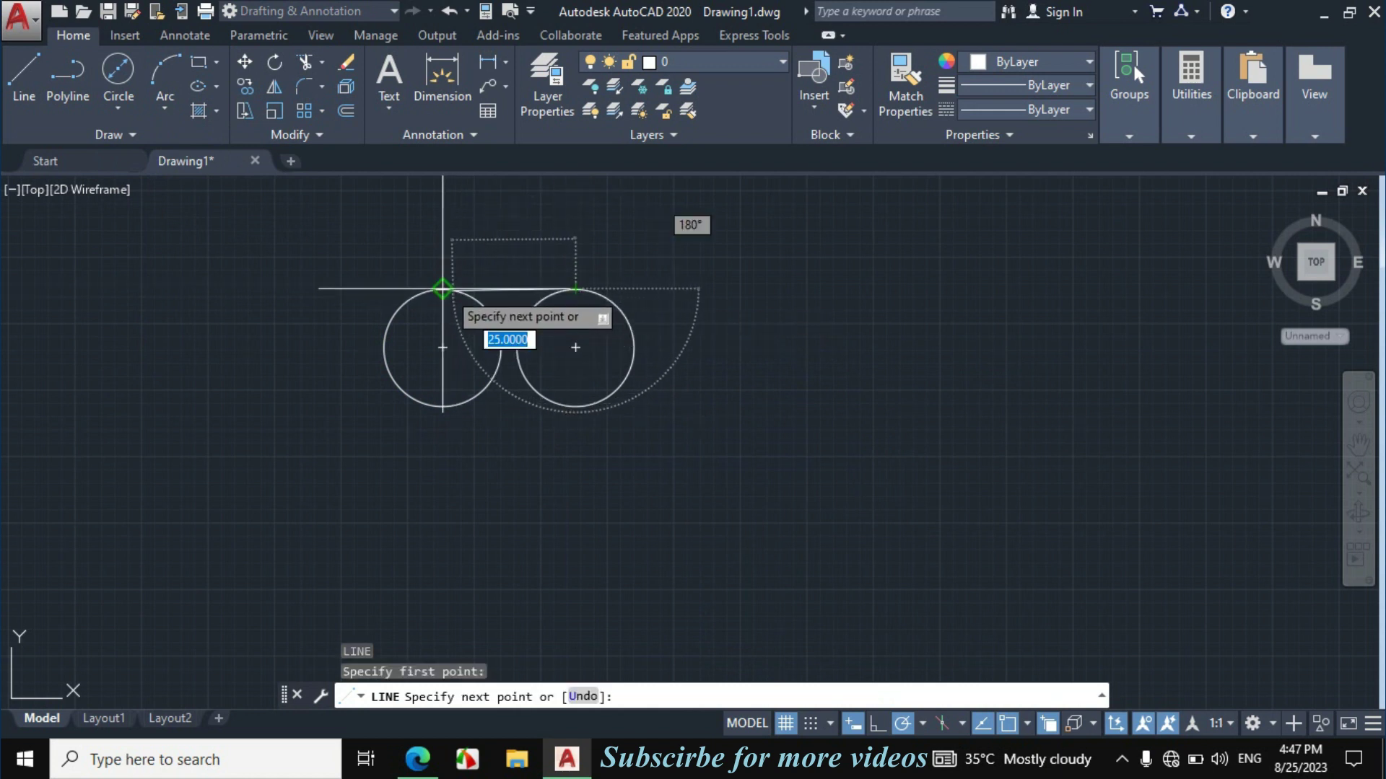
{"action": "left_click", "coordinate": [448, 290]}
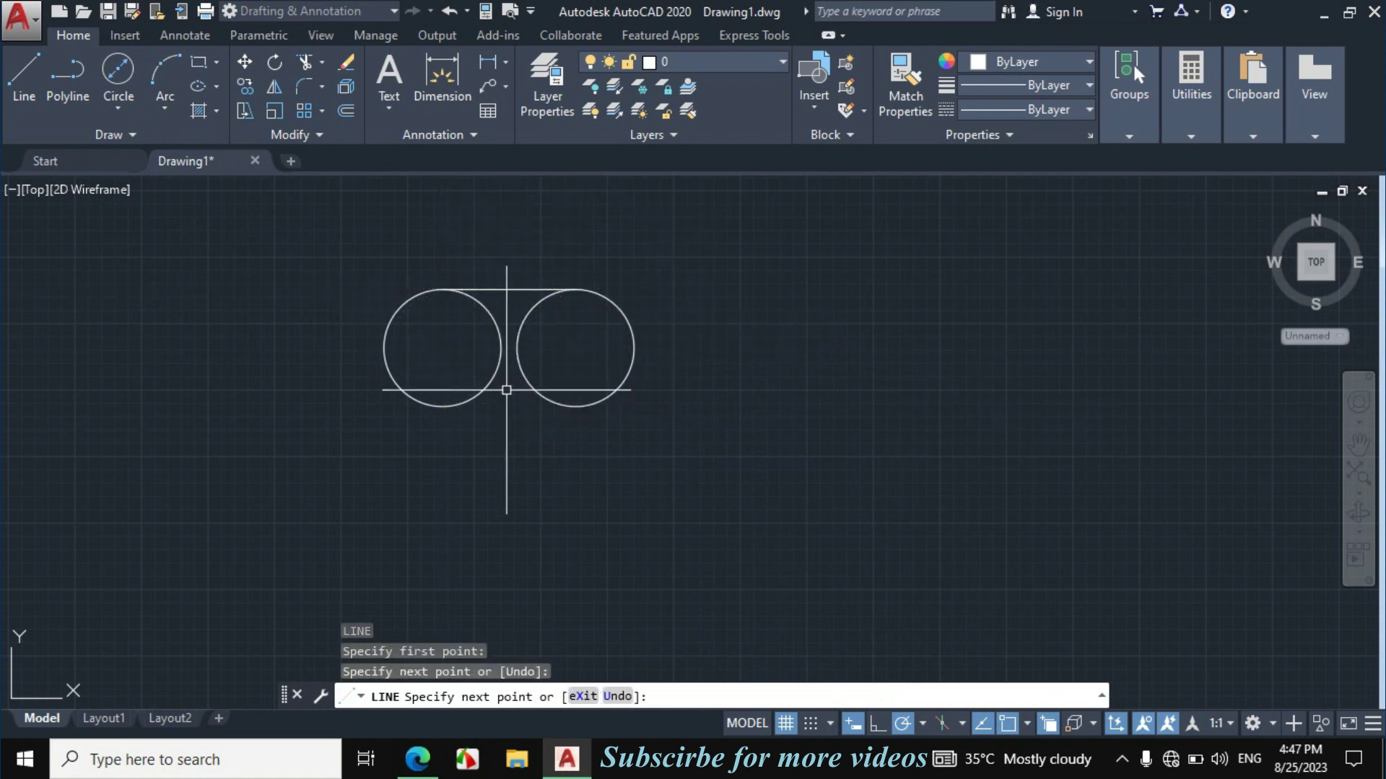
{"action": "key", "text": "Escape"}
{"action": "type", "text": "l"}
{"action": "key", "text": "Return"}
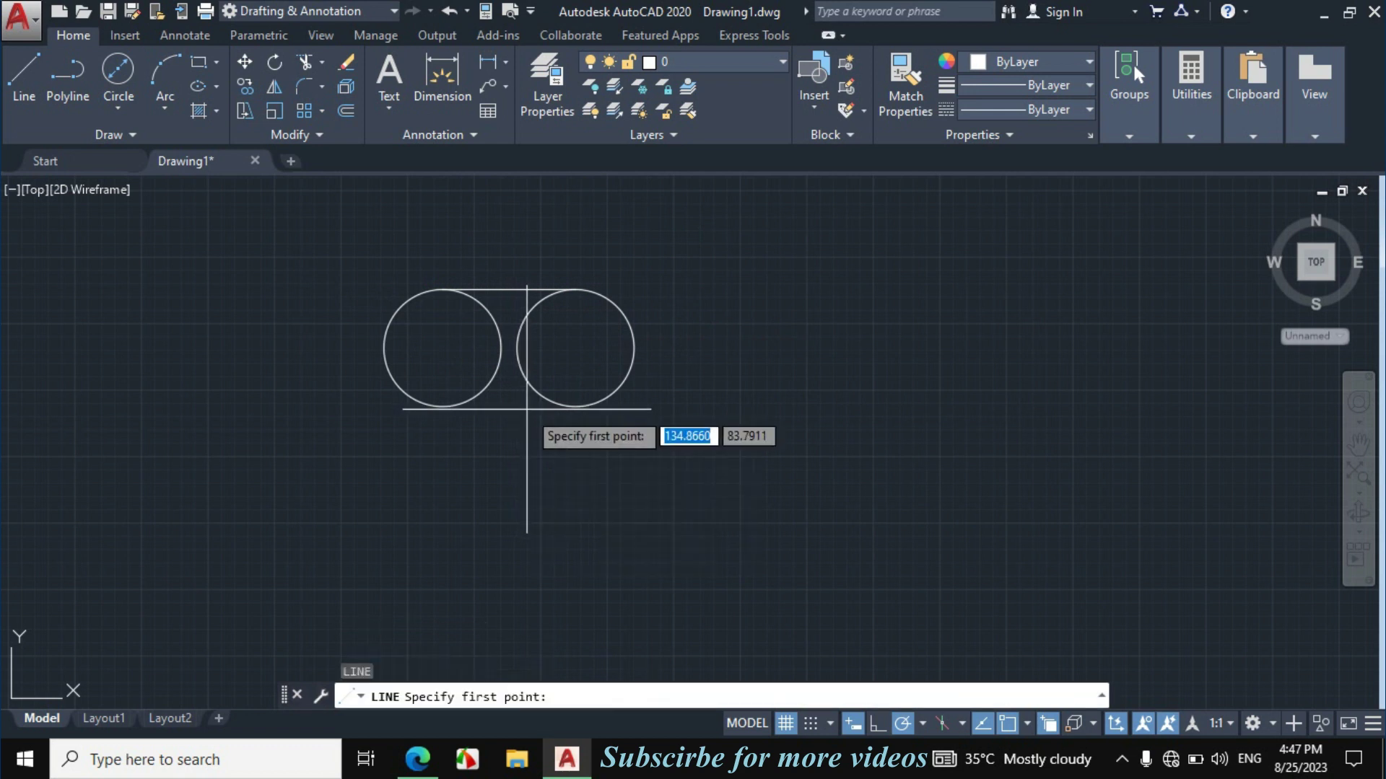
{"action": "left_click", "coordinate": [575, 406]}
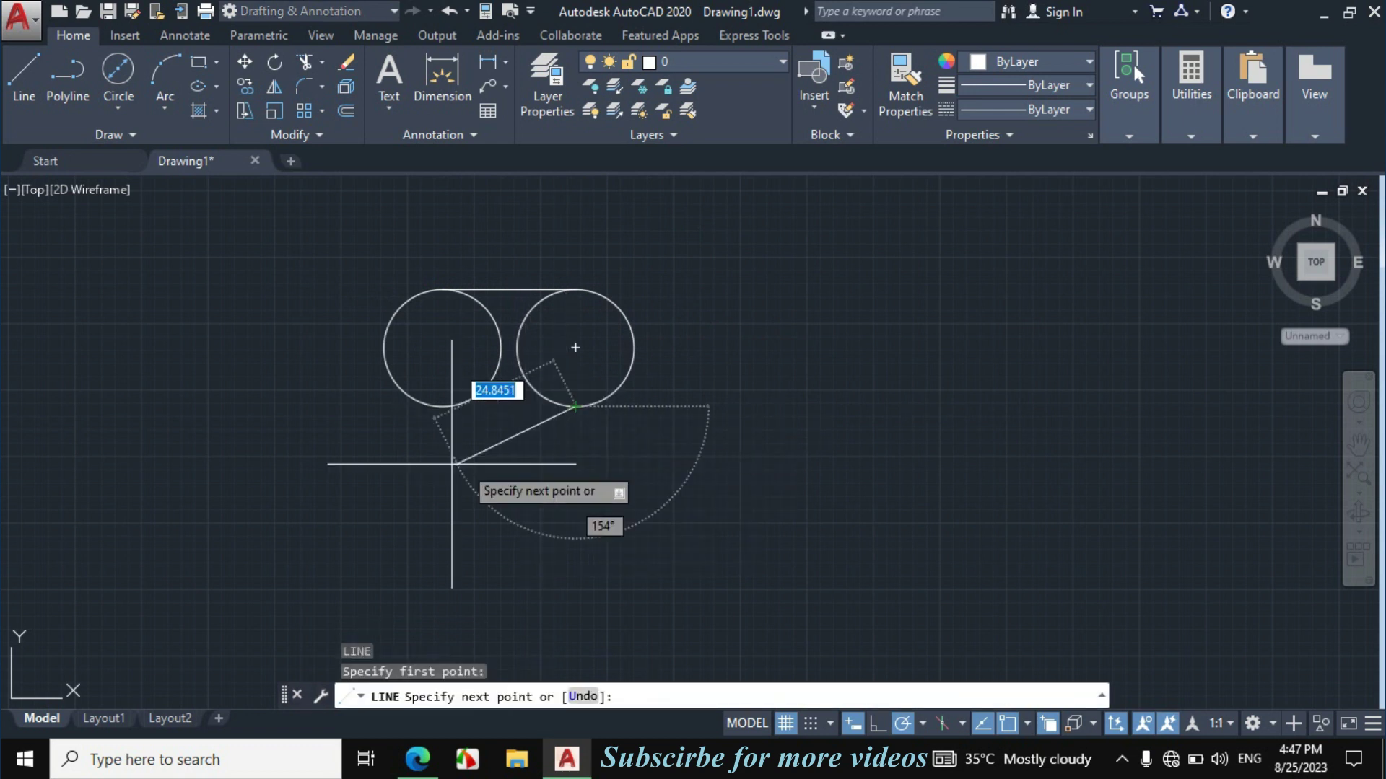
{"action": "key", "text": "Escape"}
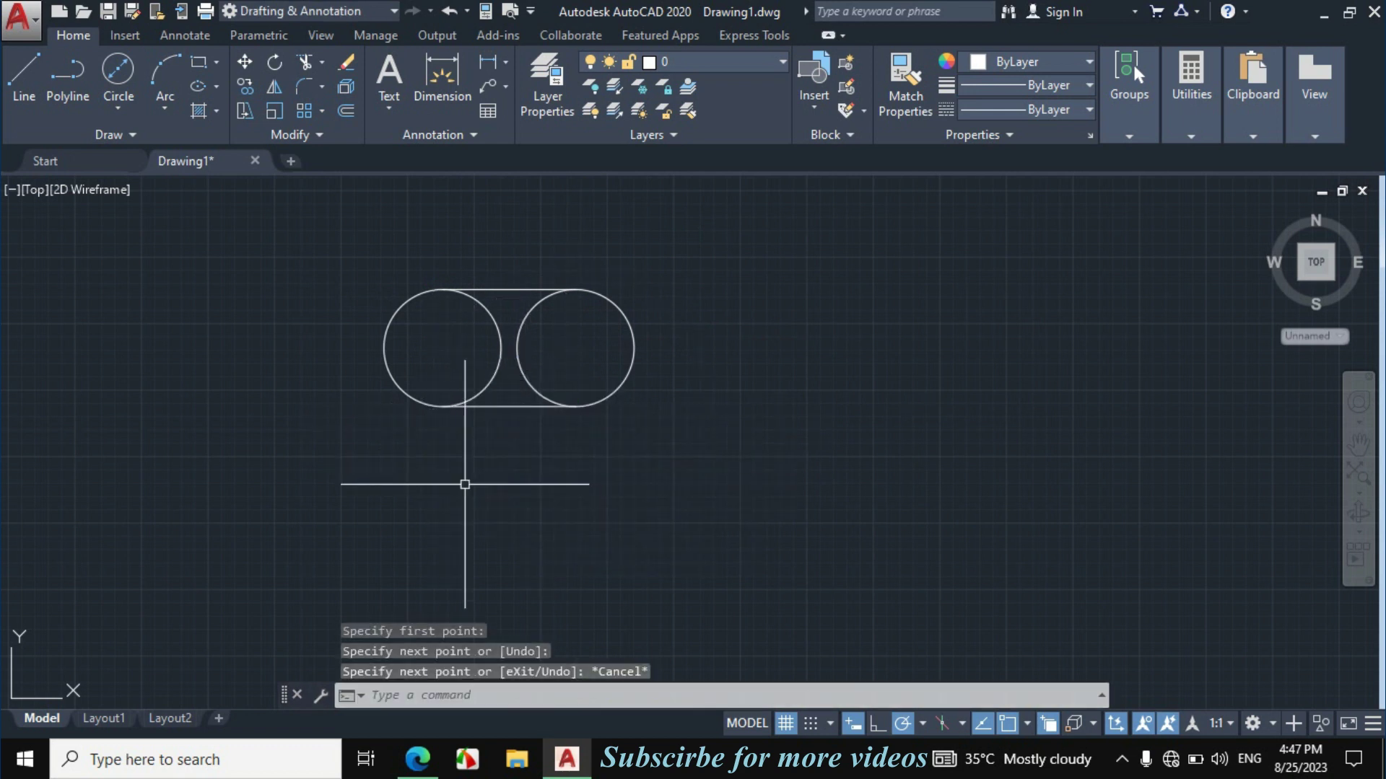
Step: Trim away the circles' inner arcs to leave one rounded slot outline
{"action": "type", "text": "tr"}
{"action": "key", "text": "Return"}
{"action": "key", "text": "Return"}
{"action": "left_click", "coordinate": [563, 351]}
{"action": "left_click", "coordinate": [441, 362]}
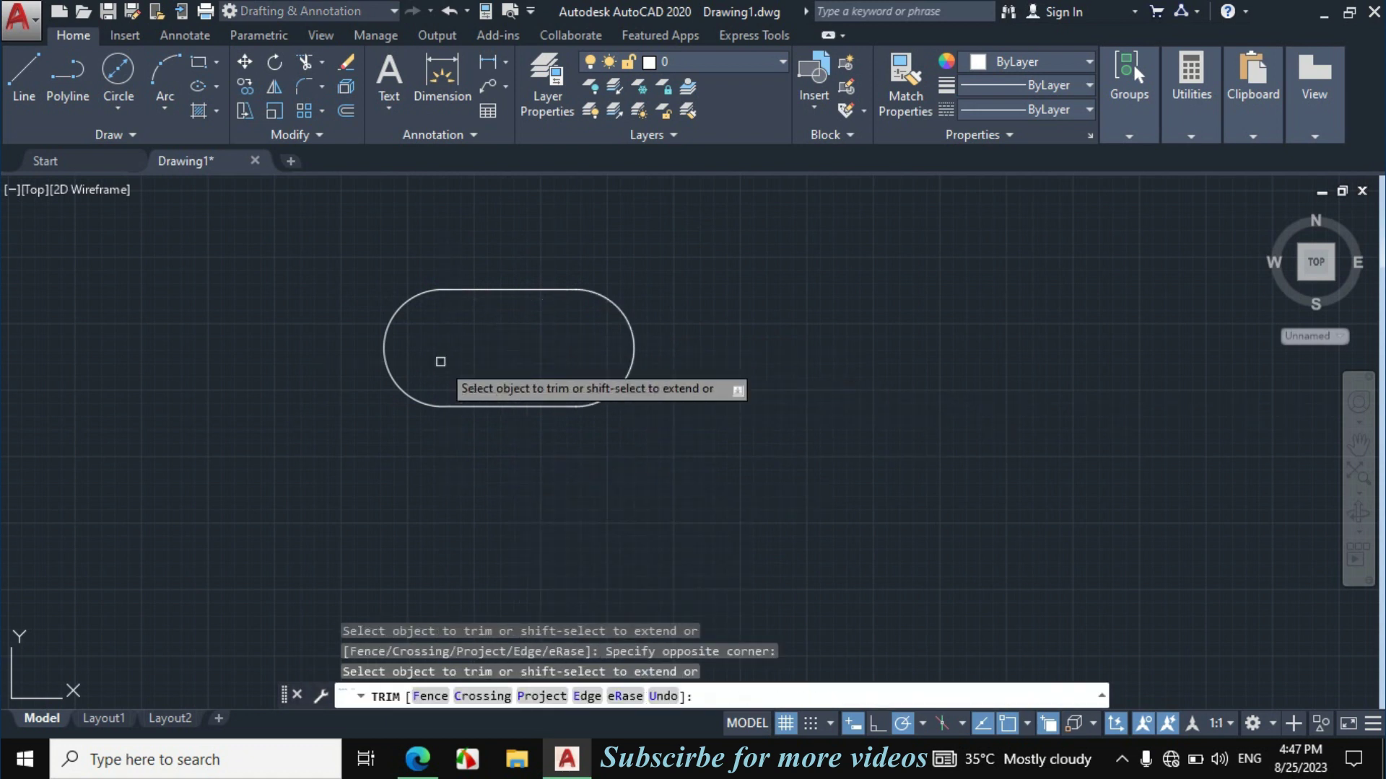
{"action": "key", "text": "Escape"}
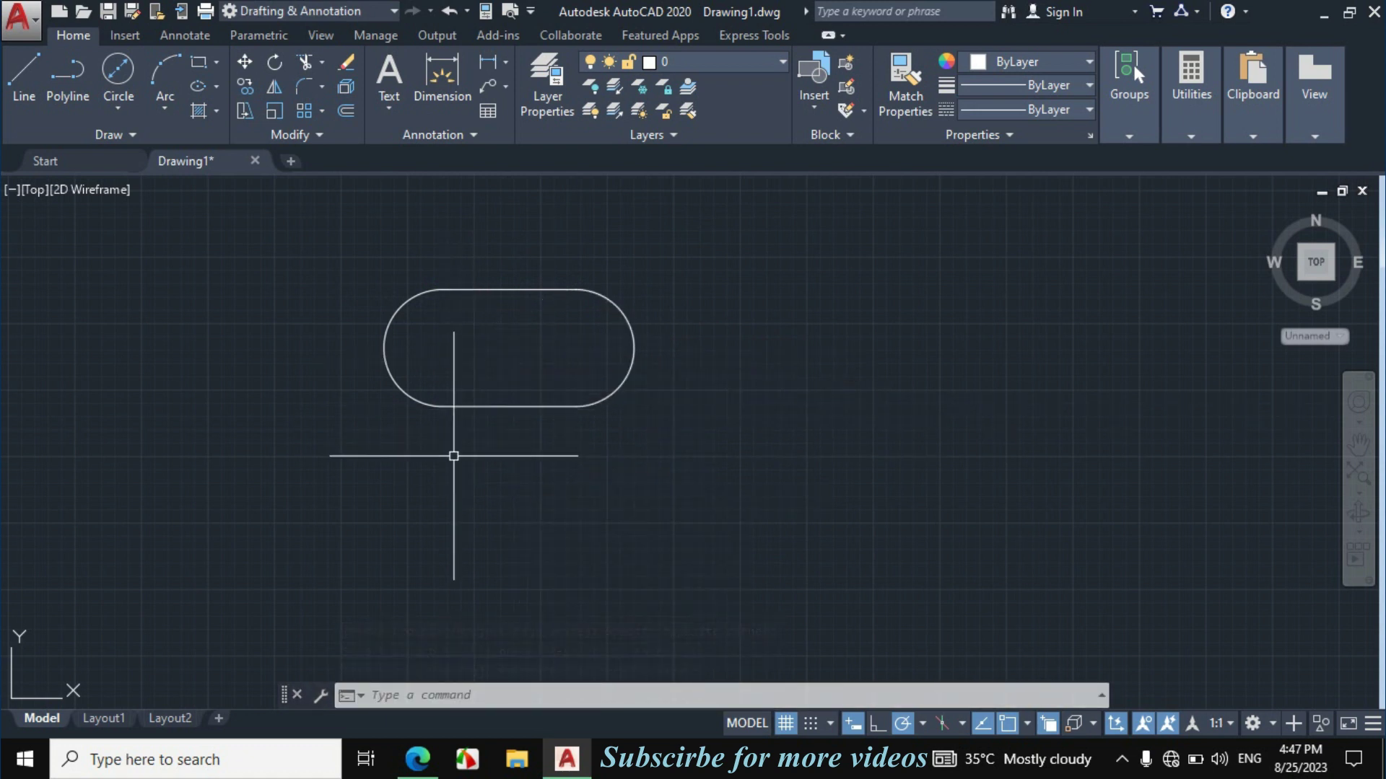
{"action": "left_click", "coordinate": [417, 759]}
Step: Sketch trial red strokes around the slot's left end, the 22 width and the outer arc gap
{"action": "mouse_move", "coordinate": [326, 432]}
{"action": "left_mouse_down"}
{"action": "mouse_move", "coordinate": [331, 408]}
{"action": "mouse_move", "coordinate": [401, 354]}
{"action": "left_mouse_up"}
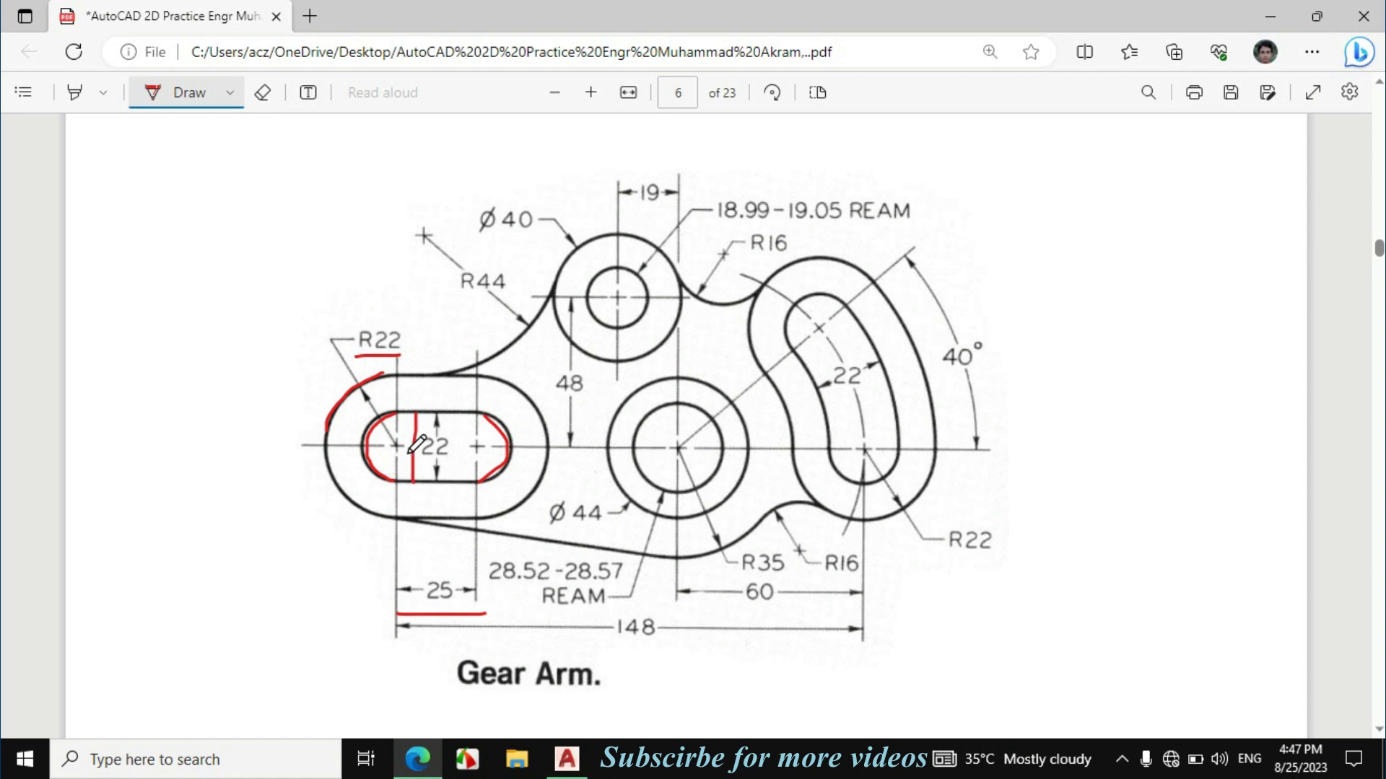
{"action": "left_click_drag", "start_coordinate": [421, 457], "coordinate": [456, 456]}
{"action": "left_click_drag", "start_coordinate": [394, 448], "coordinate": [375, 431]}
{"action": "left_click_drag", "start_coordinate": [394, 443], "coordinate": [361, 388]}
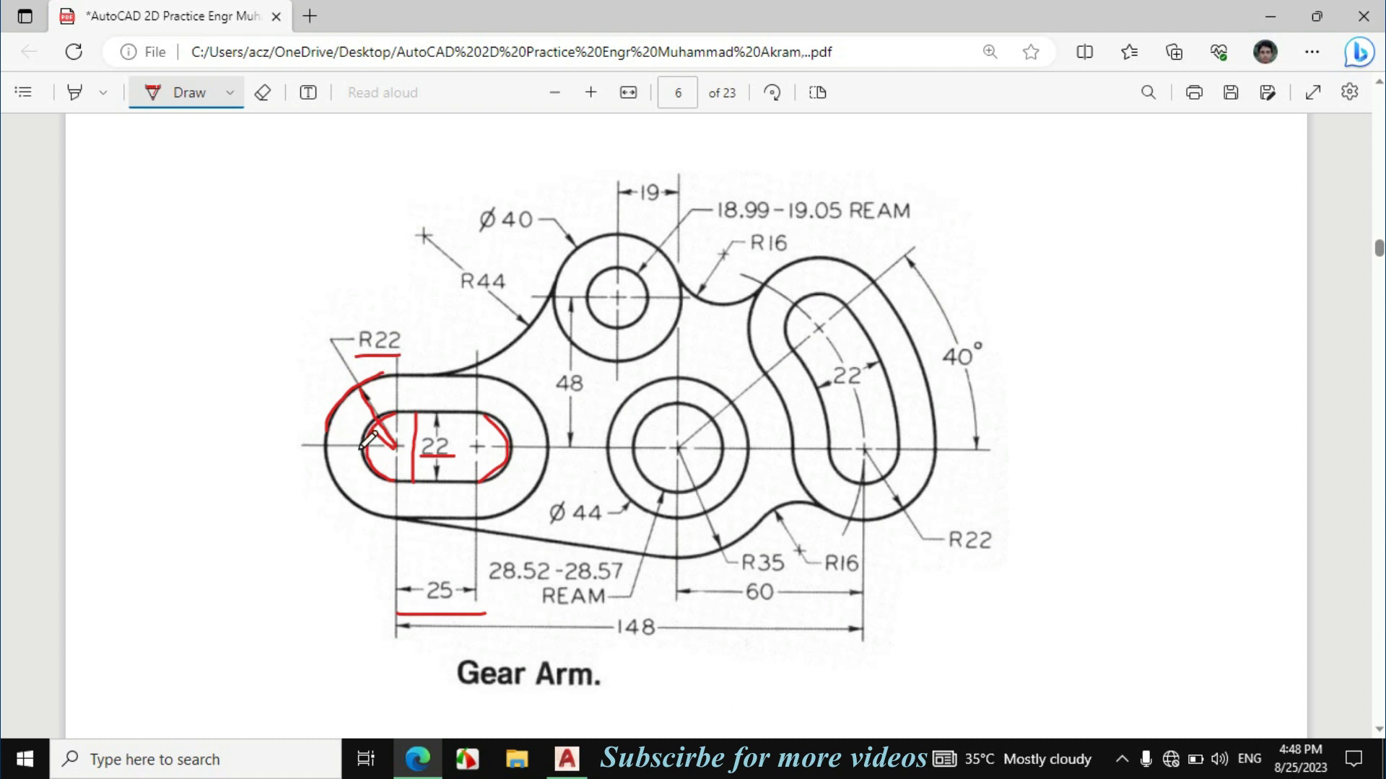
{"action": "left_click_drag", "start_coordinate": [361, 446], "coordinate": [329, 446]}
Step: Erase the trial strokes and ink one red mark from slot top to outer outline
{"action": "left_click", "coordinate": [262, 92]}
{"action": "mouse_move", "coordinate": [396, 386]}
{"action": "left_mouse_down"}
{"action": "mouse_move", "coordinate": [381, 439]}
{"action": "mouse_move", "coordinate": [373, 418]}
{"action": "mouse_move", "coordinate": [389, 457]}
{"action": "mouse_move", "coordinate": [352, 380]}
{"action": "mouse_move", "coordinate": [434, 462]}
{"action": "mouse_move", "coordinate": [447, 442]}
{"action": "mouse_move", "coordinate": [513, 438]}
{"action": "mouse_move", "coordinate": [404, 381]}
{"action": "mouse_move", "coordinate": [373, 335]}
{"action": "left_mouse_up"}
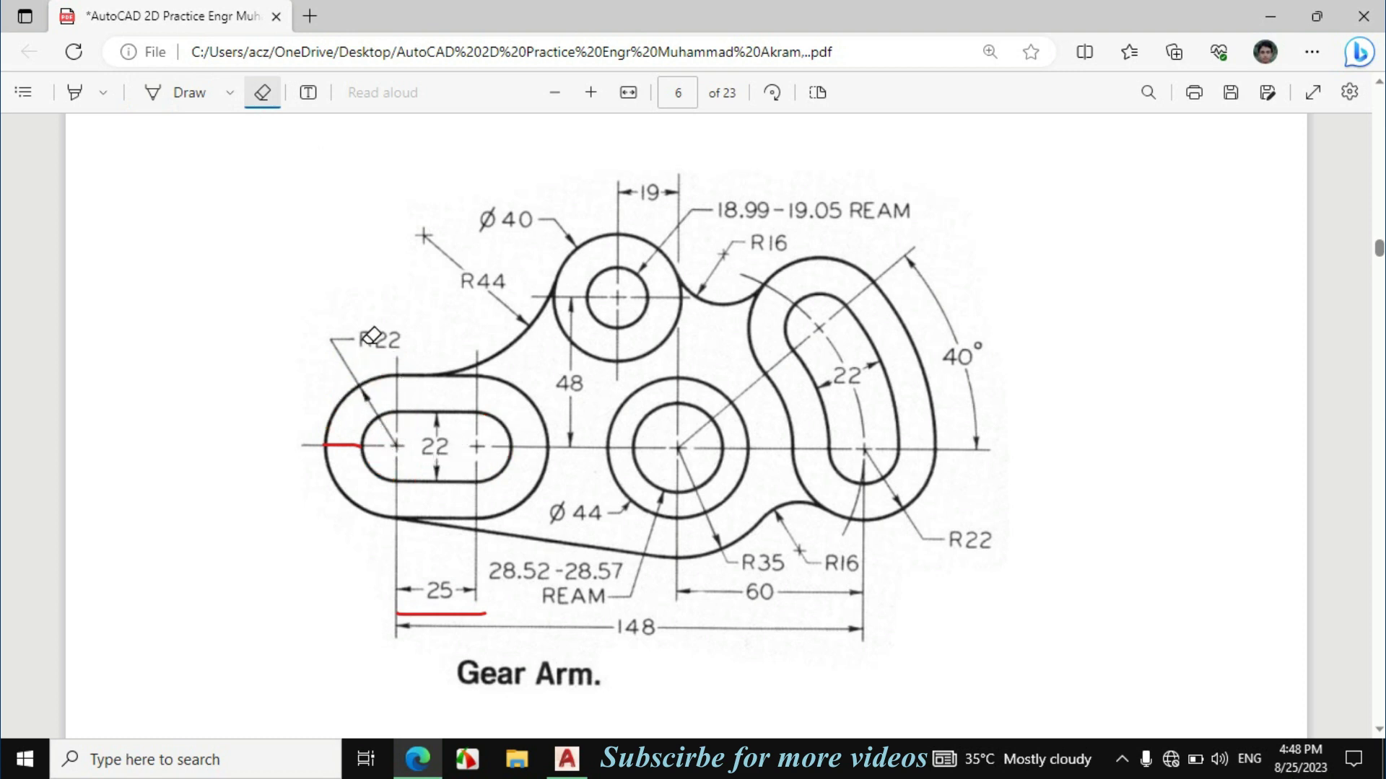
{"action": "left_click", "coordinate": [184, 93]}
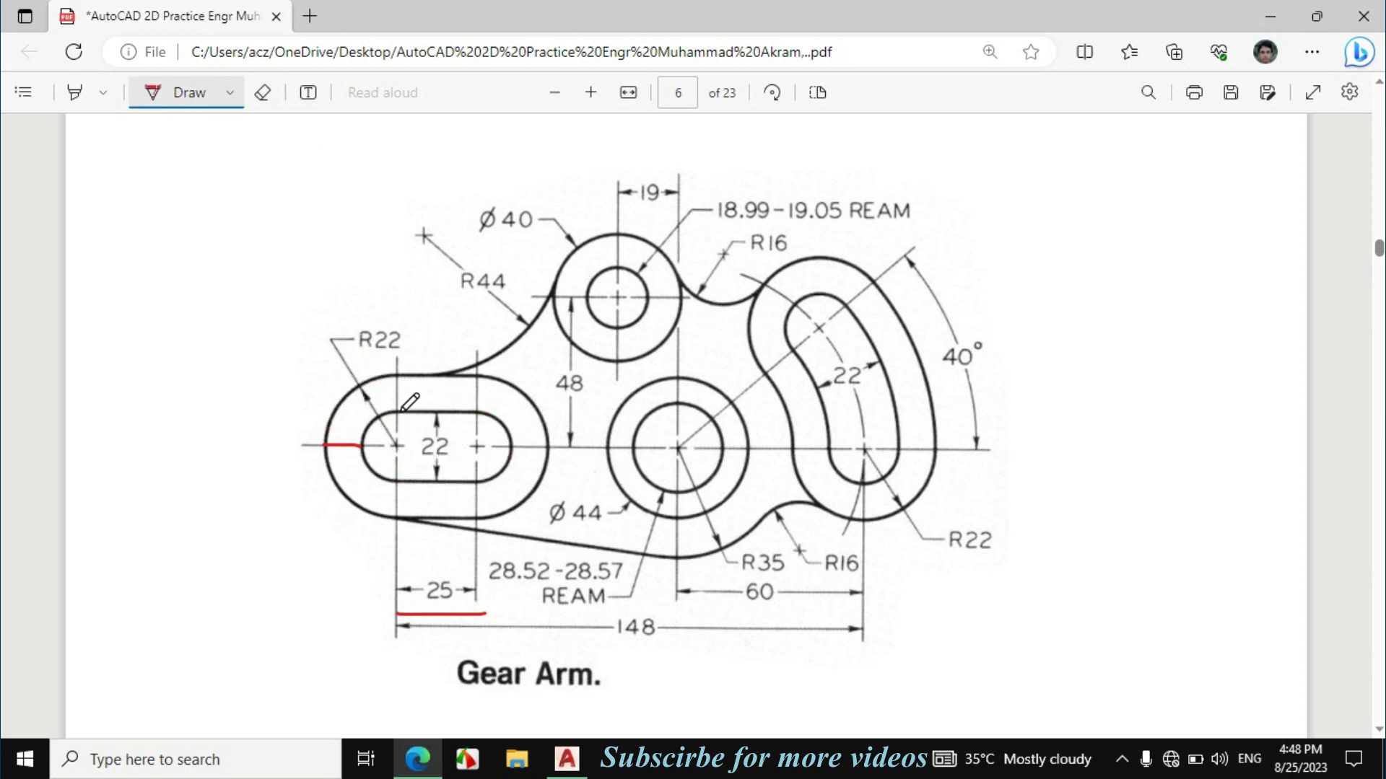
{"action": "left_click_drag", "start_coordinate": [401, 409], "coordinate": [401, 381]}
{"action": "left_click", "coordinate": [567, 757]}
Step: Offset the slot's right arc and bottom line 11 units outward
{"action": "type", "text": "o"}
{"action": "key", "text": "Return"}
{"action": "type", "text": "11"}
{"action": "key", "text": "Return"}
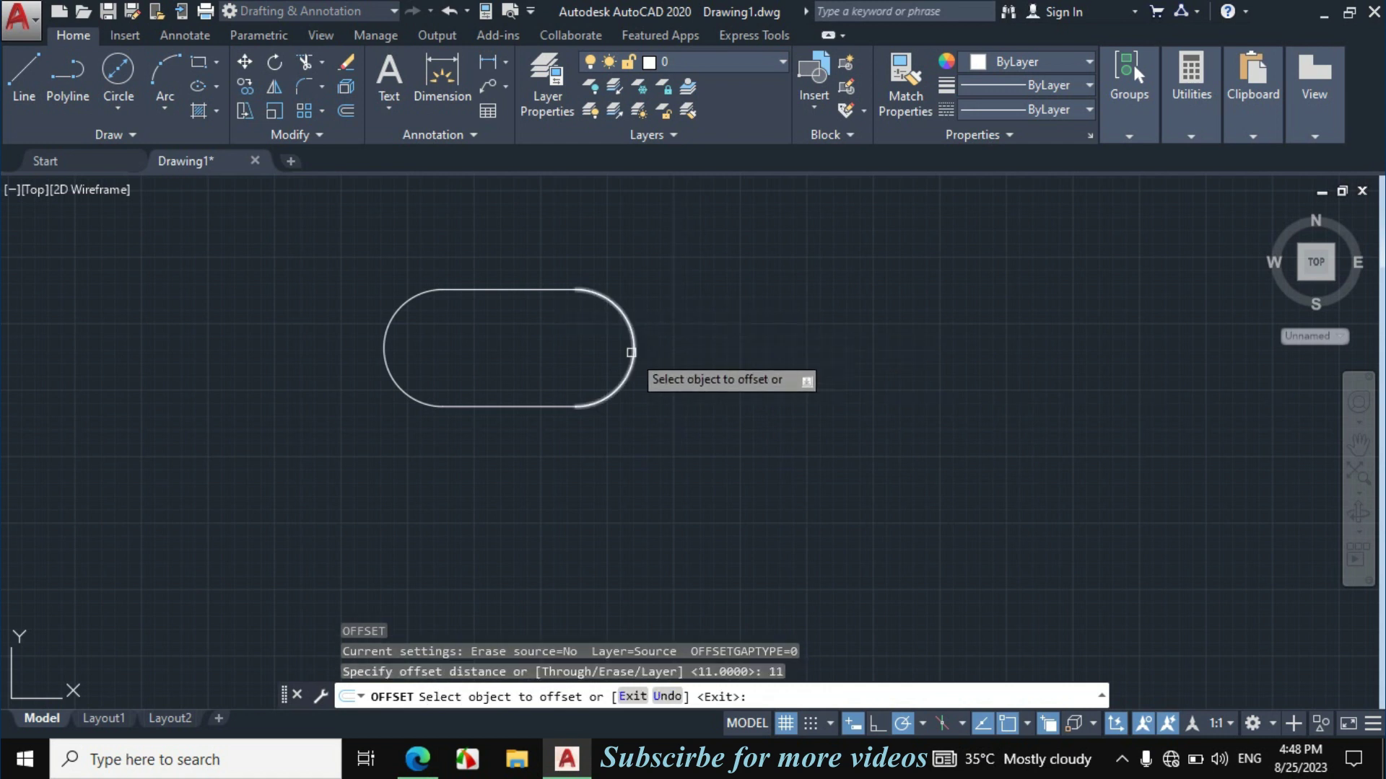
{"action": "left_click", "coordinate": [633, 354]}
{"action": "left_click", "coordinate": [656, 349]}
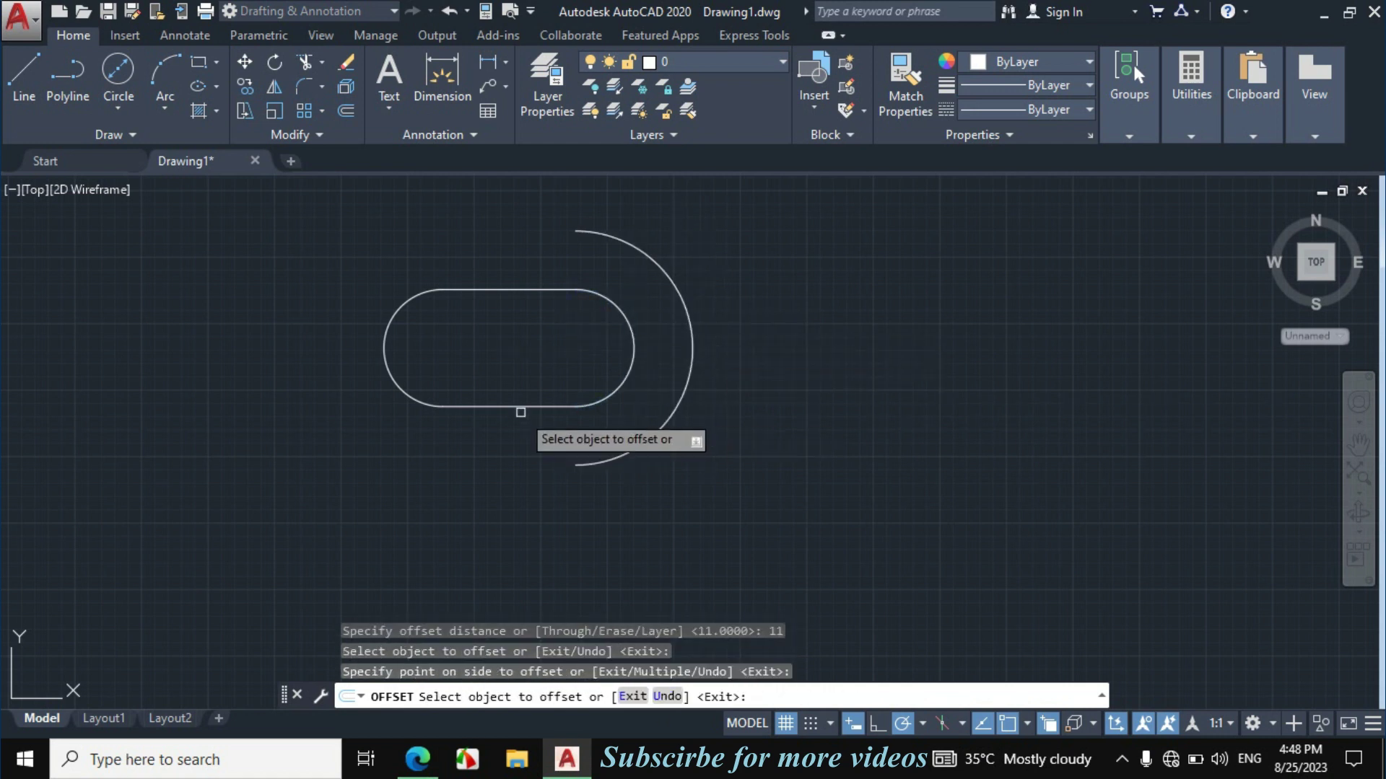
{"action": "left_click", "coordinate": [520, 408]}
{"action": "left_click", "coordinate": [524, 480]}
Step: Offset the slot's left arc and top line 11 units outward to close the outline
{"action": "left_click", "coordinate": [396, 381]}
{"action": "left_click", "coordinate": [318, 396]}
{"action": "left_click", "coordinate": [485, 289]}
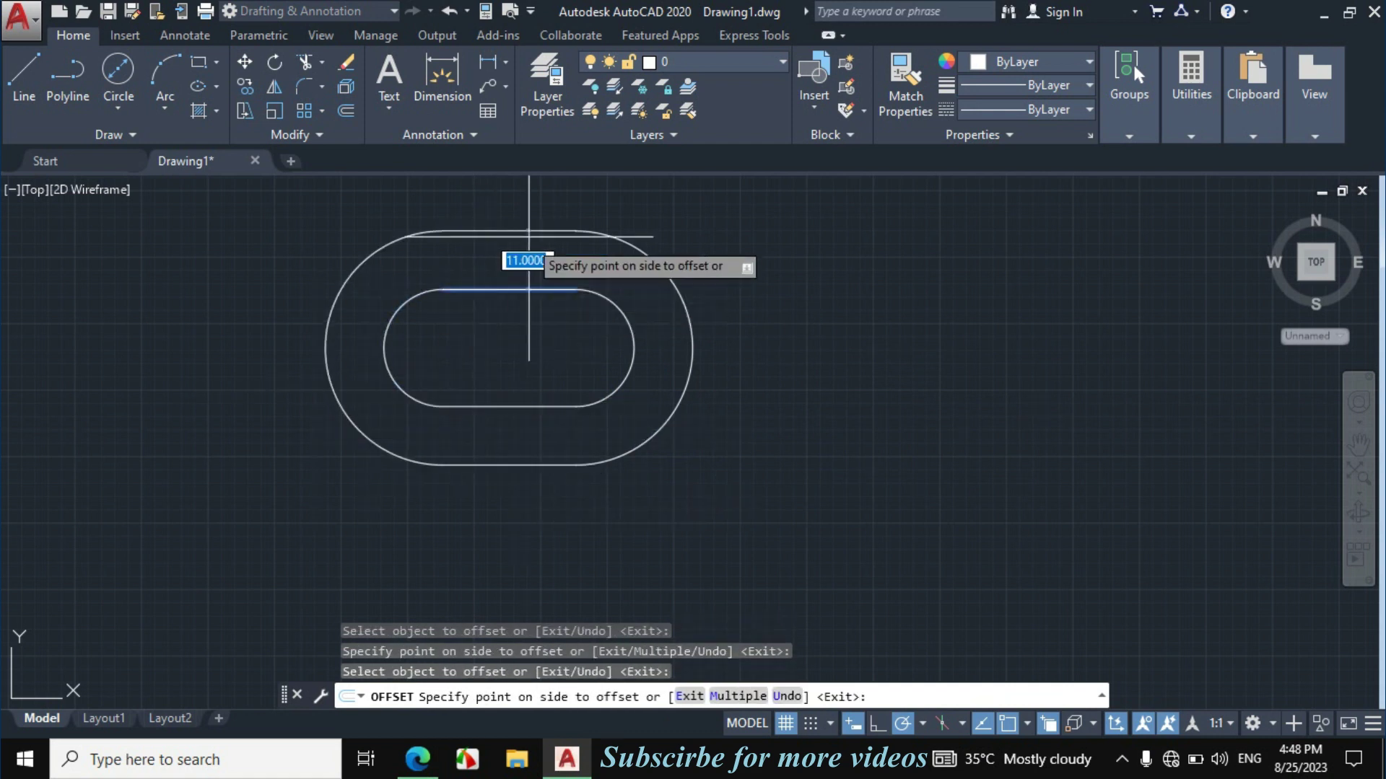
{"action": "left_click", "coordinate": [535, 269]}
{"action": "key", "text": "Escape"}
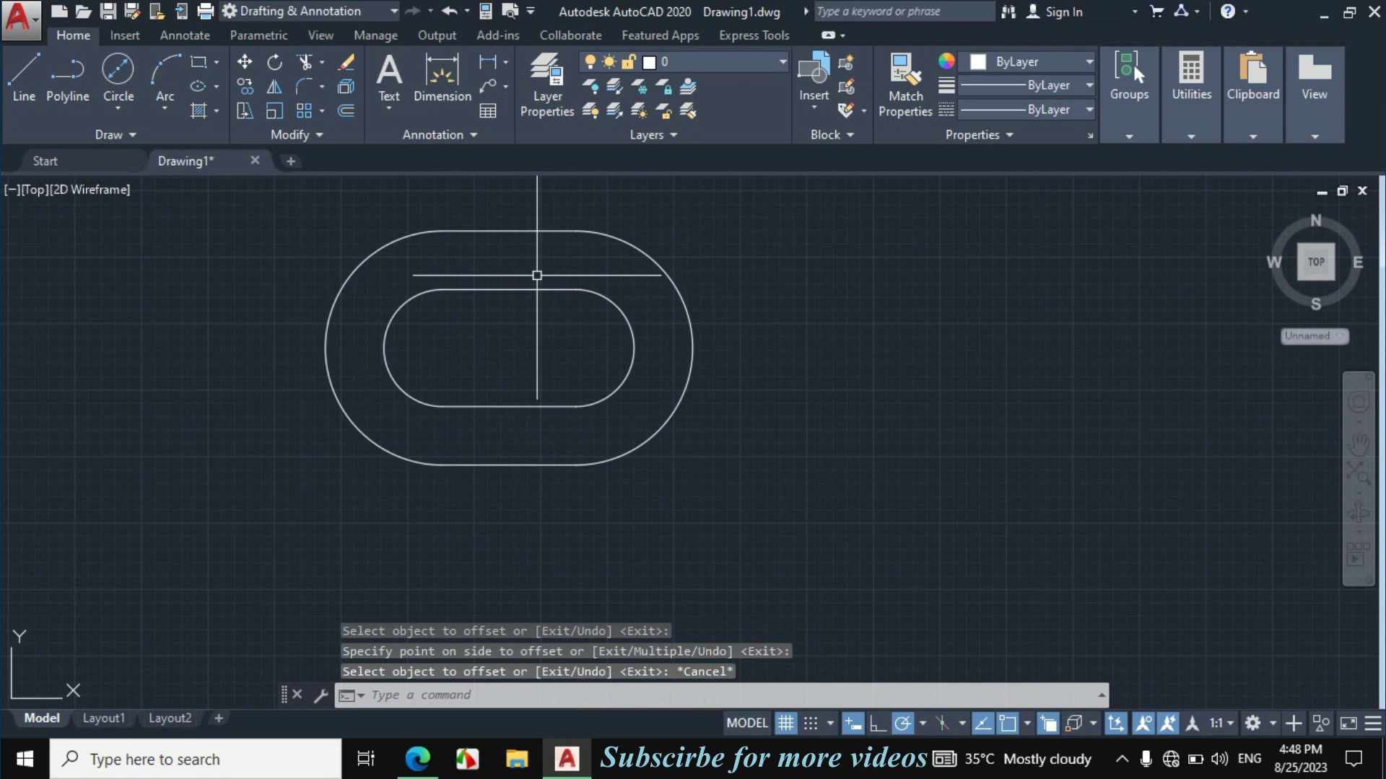
{"action": "left_click", "coordinate": [417, 759]}
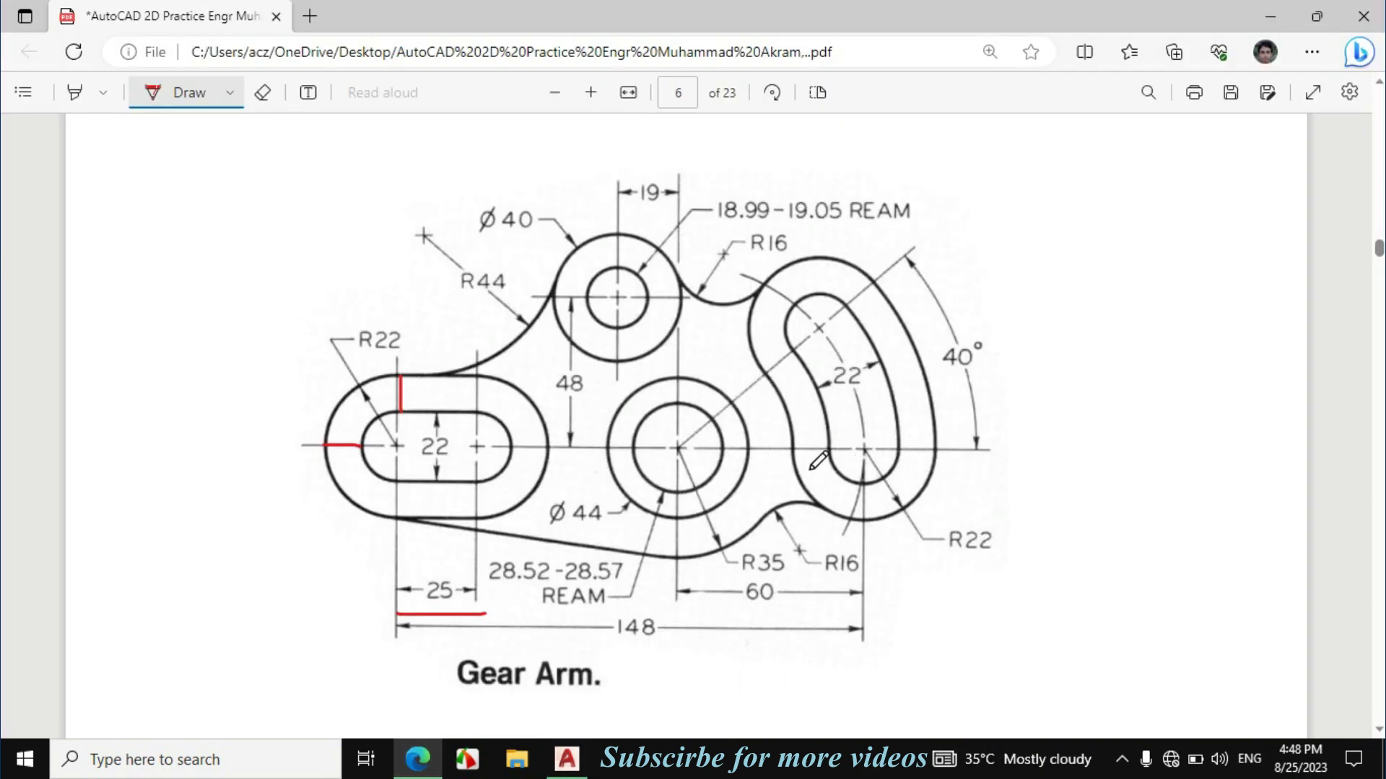
Step: Ink red over the curved slot's R22 lower end, the 148 dimension twice, and the left slot centre
{"action": "left_click_drag", "start_coordinate": [828, 452], "coordinate": [854, 482]}
{"action": "left_click", "coordinate": [865, 448]}
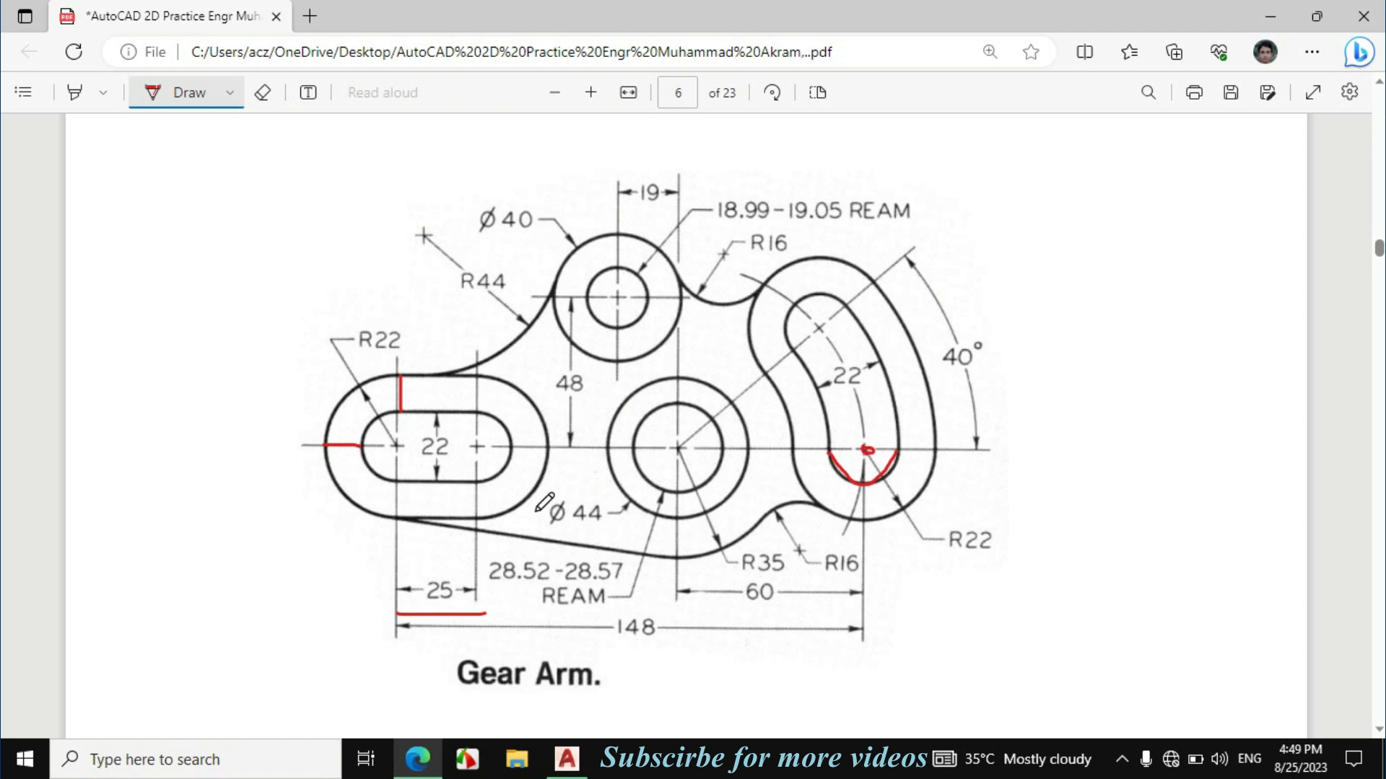
{"action": "left_click_drag", "start_coordinate": [587, 639], "coordinate": [708, 640]}
{"action": "left_click_drag", "start_coordinate": [394, 438], "coordinate": [402, 441]}
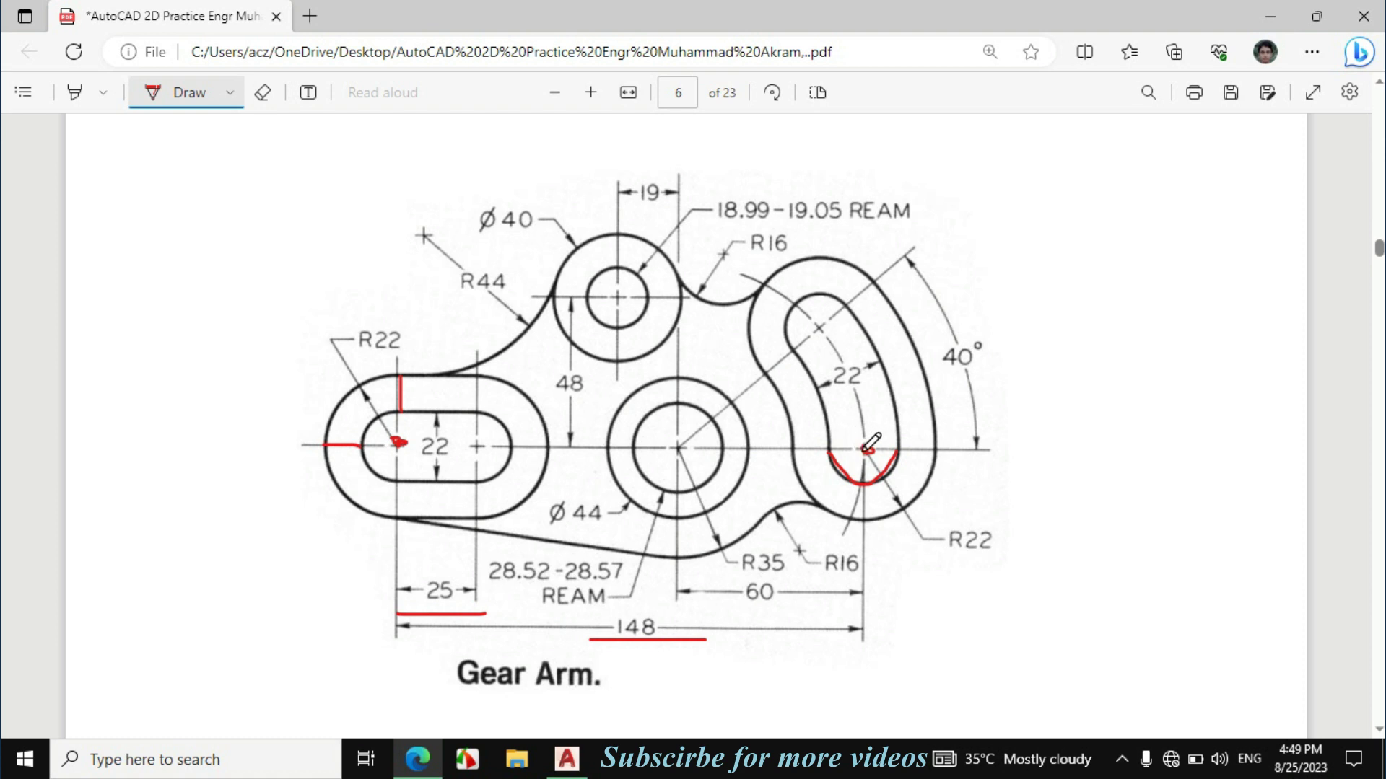
{"action": "left_click_drag", "start_coordinate": [585, 642], "coordinate": [708, 642]}
{"action": "left_click_drag", "start_coordinate": [840, 463], "coordinate": [895, 456]}
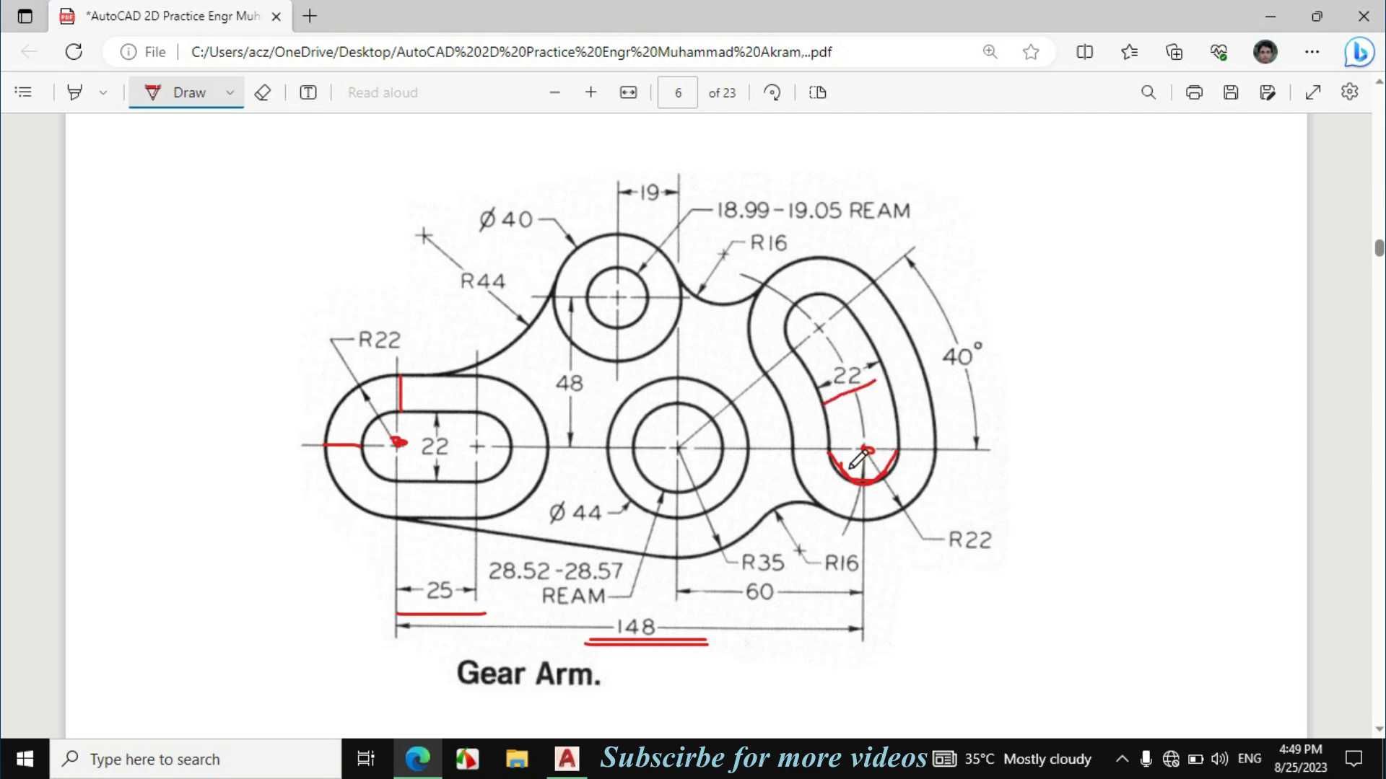
Step: Draw a 148-unit guide line to the right from the slot's left arc centre
{"action": "left_click", "coordinate": [567, 759]}
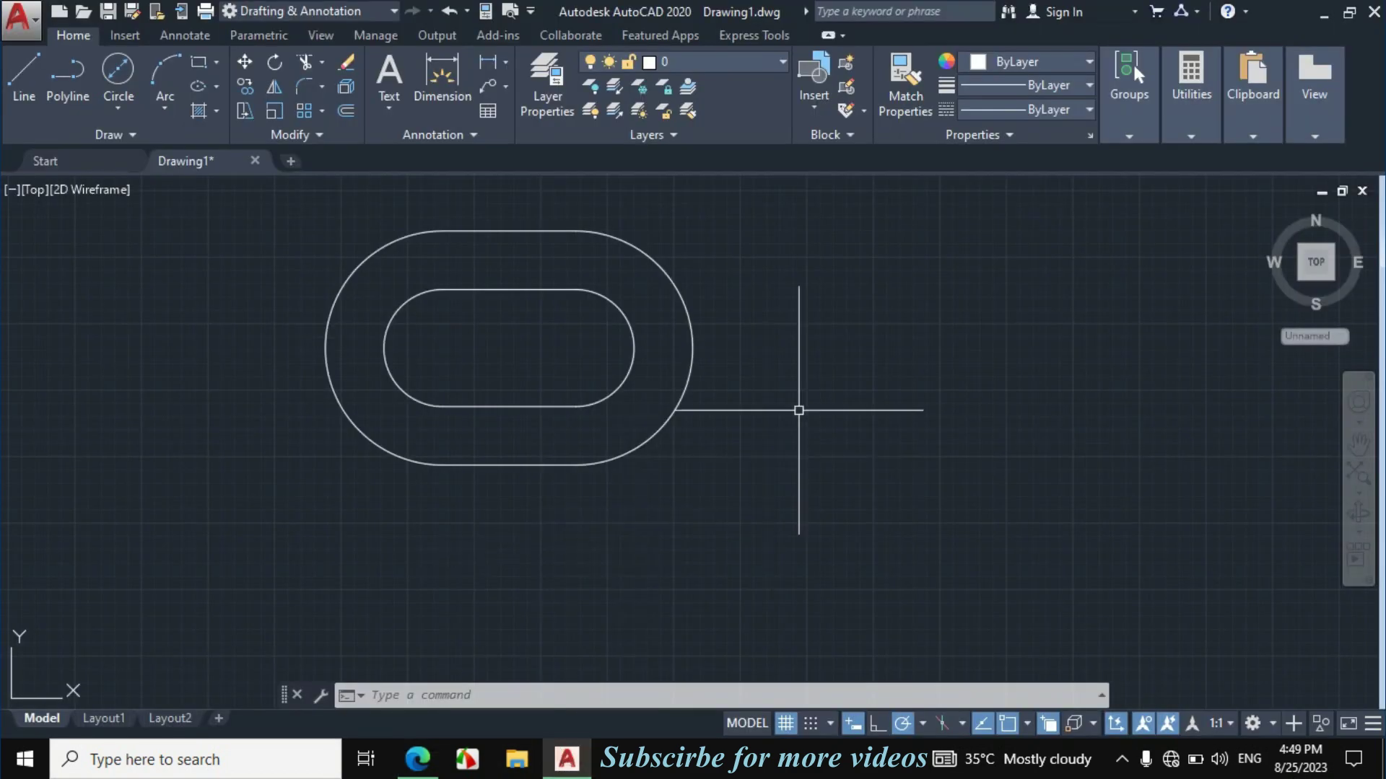
{"action": "left_click", "coordinate": [24, 78]}
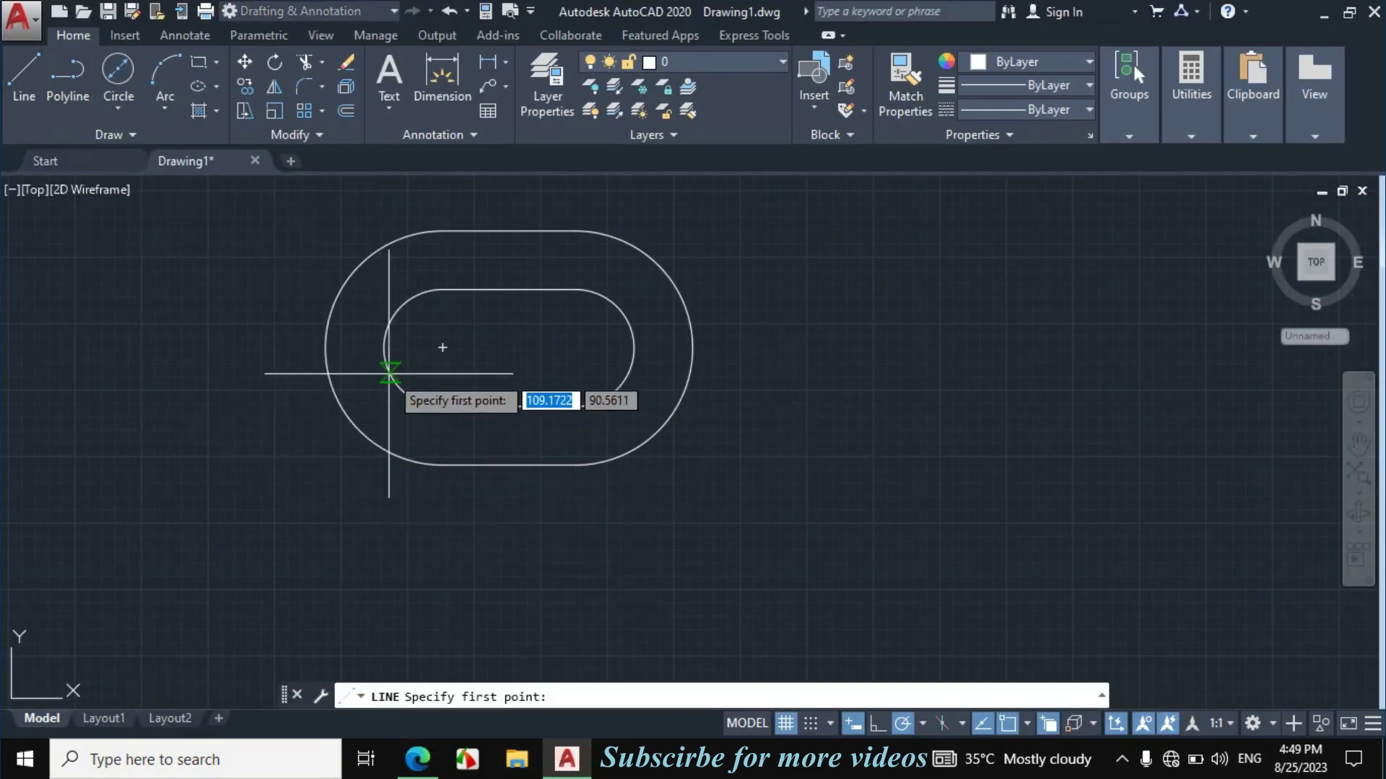
{"action": "left_click", "coordinate": [442, 347]}
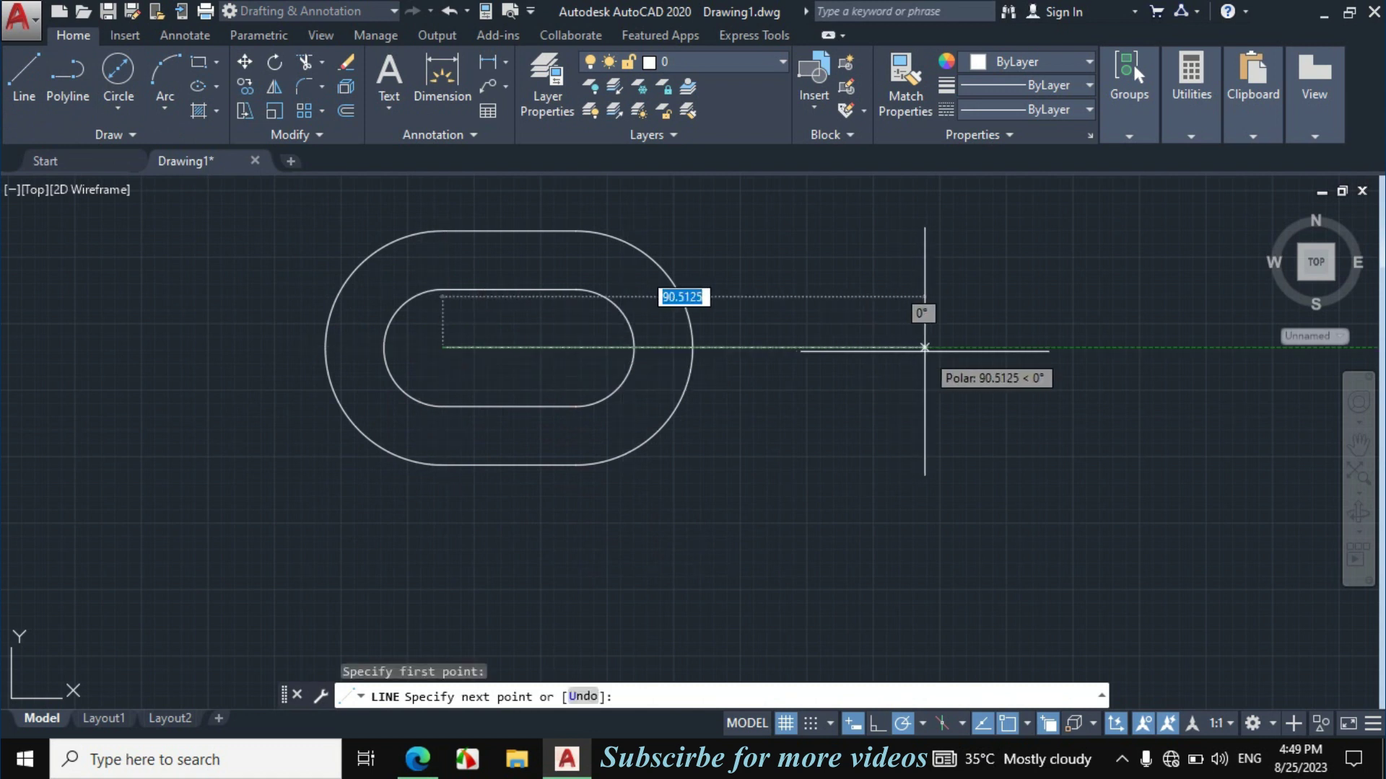
{"action": "type", "text": "148"}
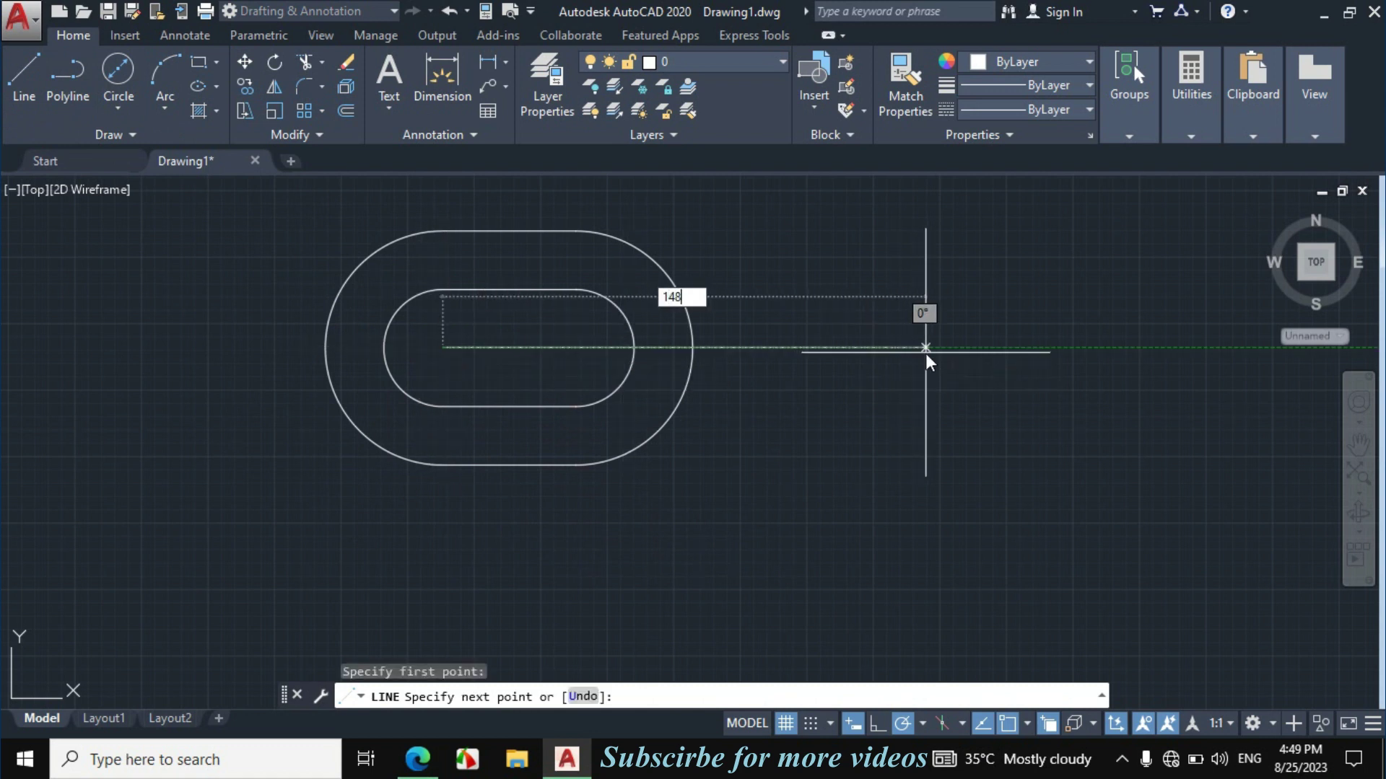
{"action": "key", "text": "Return"}
{"action": "key", "text": "Escape"}
{"action": "scroll", "coordinate": [448, 541], "scroll_direction": "down", "scroll_amount": 2}
{"action": "scroll", "coordinate": [866, 527], "scroll_direction": "up", "scroll_amount": 3}
Step: Draw a 22-diameter circle centred on the guide line's far end
{"action": "left_click", "coordinate": [123, 105]}
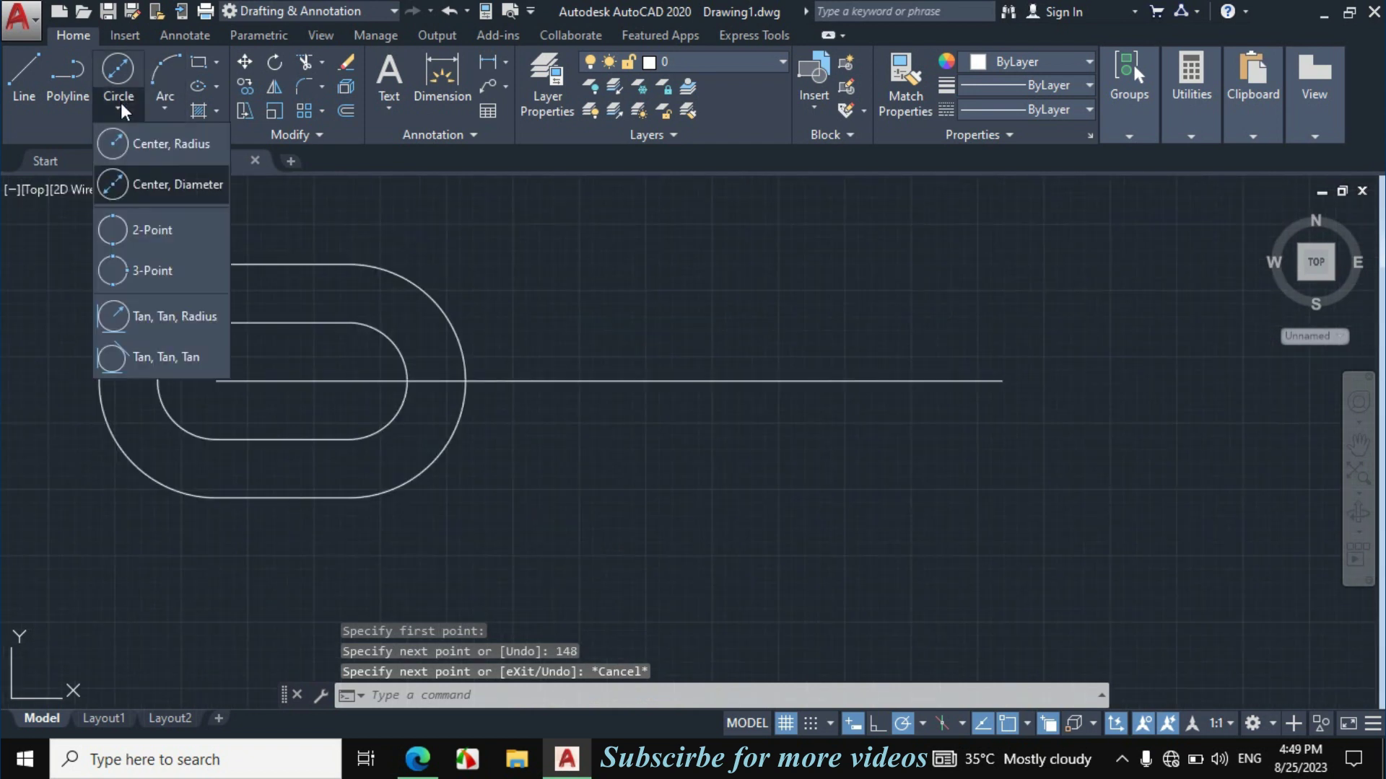
{"action": "left_click", "coordinate": [140, 182]}
{"action": "left_click", "coordinate": [1002, 380]}
{"action": "type", "text": "22"}
{"action": "key", "text": "Return"}
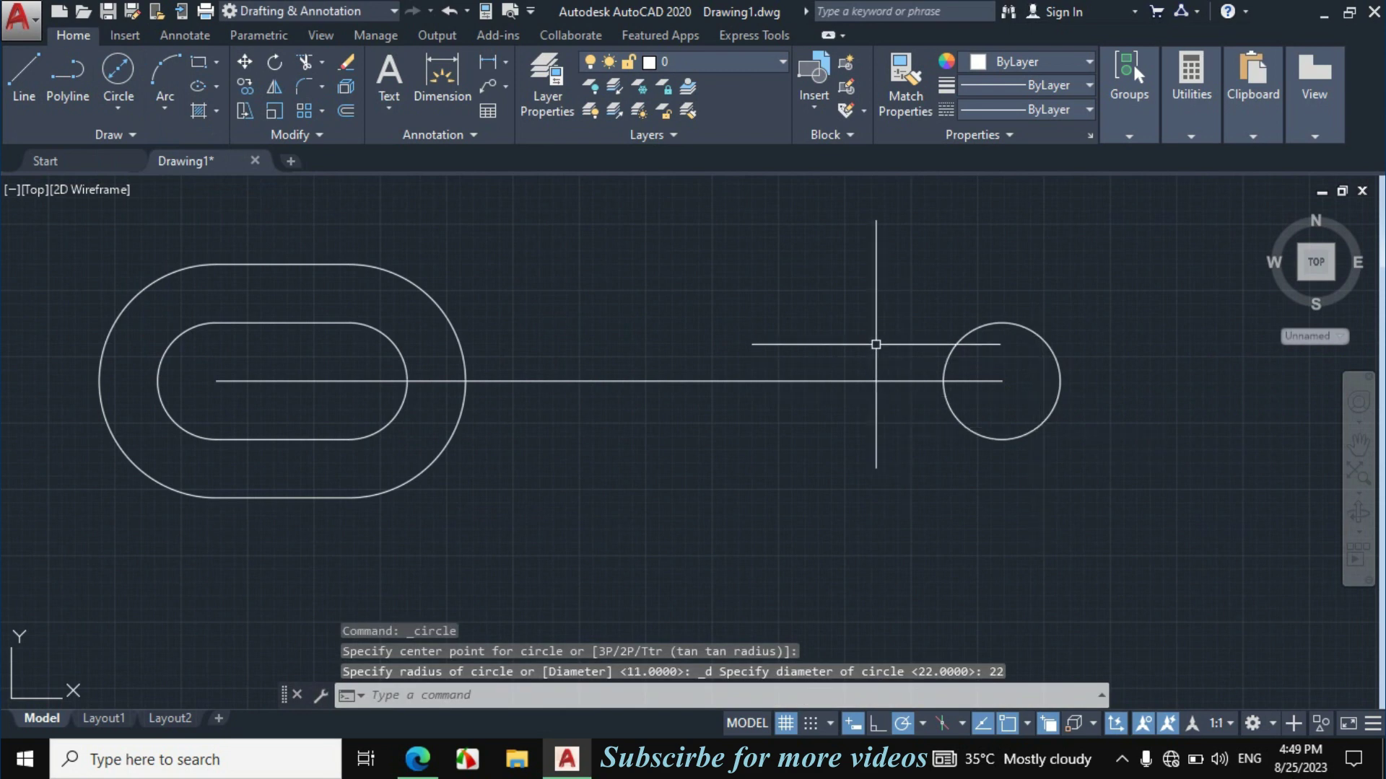
Step: Erase the 148-unit guide line
{"action": "left_click", "coordinate": [779, 380]}
{"action": "left_click", "coordinate": [733, 453]}
{"action": "type", "text": "E"}
{"action": "key", "text": "Return"}
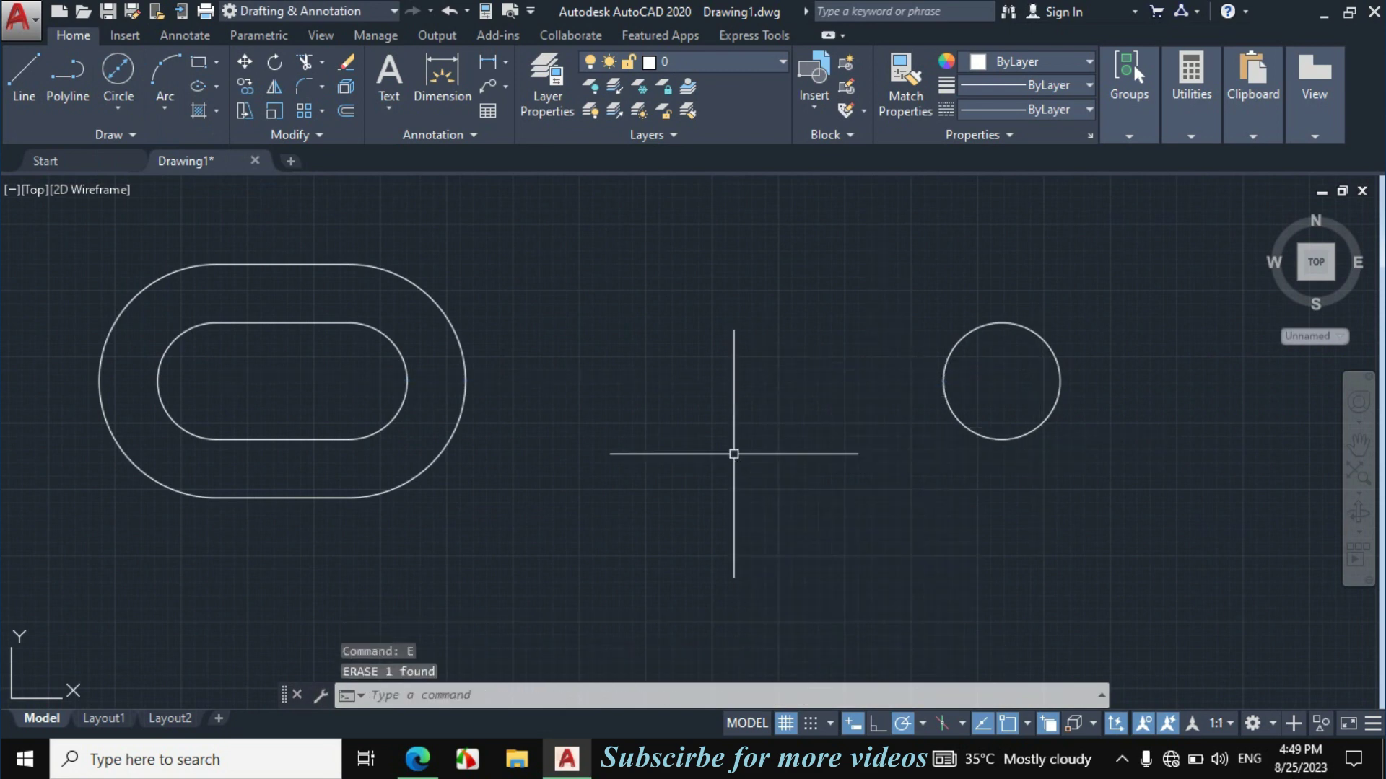
{"action": "left_click", "coordinate": [418, 758]}
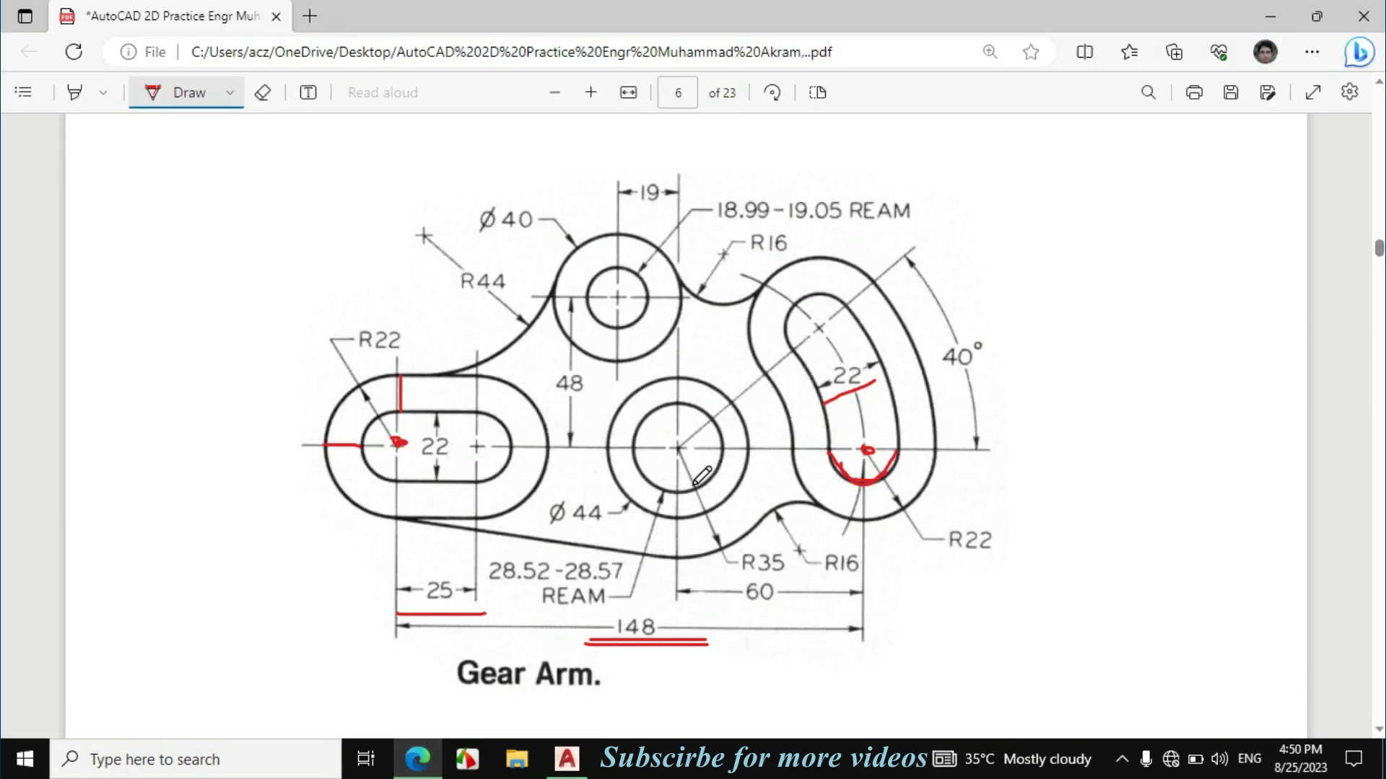
Step: Ink red over the R35 leader, the 60 dimension, the centre line, Ø44 and the 28.52-28.57 ream size
{"action": "left_click_drag", "start_coordinate": [697, 471], "coordinate": [720, 503]}
{"action": "left_click_drag", "start_coordinate": [862, 596], "coordinate": [741, 606]}
{"action": "left_click_drag", "start_coordinate": [868, 451], "coordinate": [678, 450]}
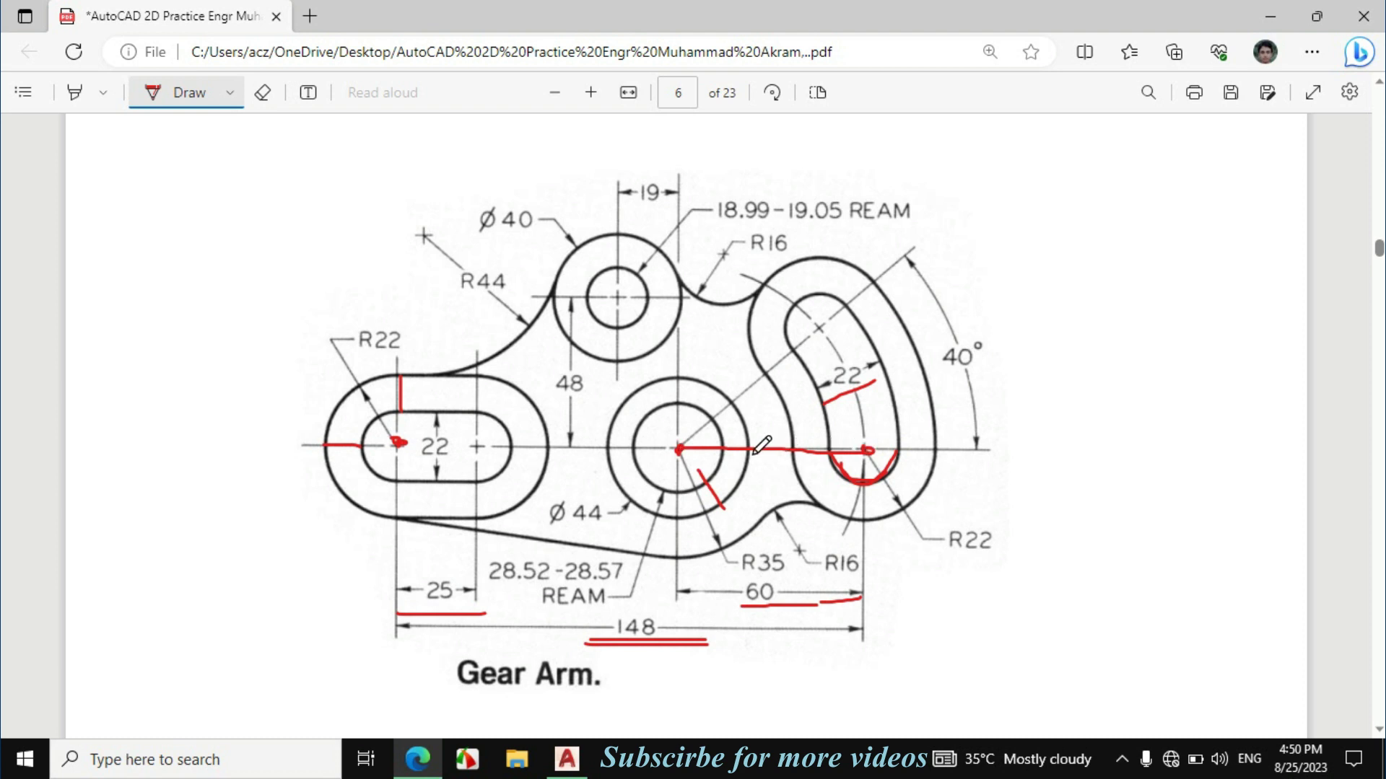
{"action": "left_click_drag", "start_coordinate": [576, 524], "coordinate": [633, 507]}
{"action": "mouse_move", "coordinate": [510, 586]}
{"action": "left_mouse_down"}
{"action": "mouse_move", "coordinate": [609, 582]}
{"action": "mouse_move", "coordinate": [629, 552]}
{"action": "mouse_move", "coordinate": [627, 579]}
{"action": "mouse_move", "coordinate": [562, 580]}
{"action": "mouse_move", "coordinate": [564, 551]}
{"action": "left_mouse_up"}
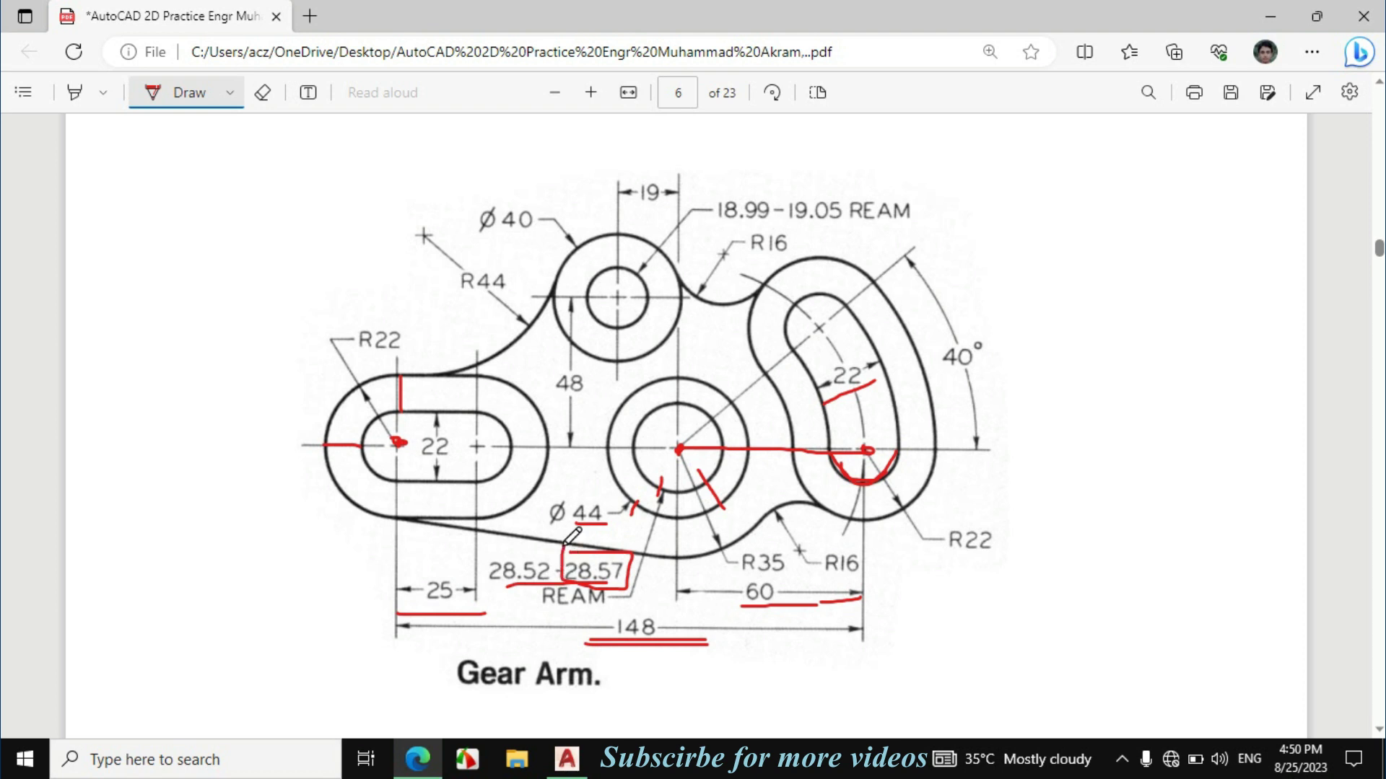
{"action": "left_click_drag", "start_coordinate": [495, 585], "coordinate": [543, 584]}
Step: Draw a 60-unit line leftward from the small circle's centre
{"action": "left_click", "coordinate": [566, 759]}
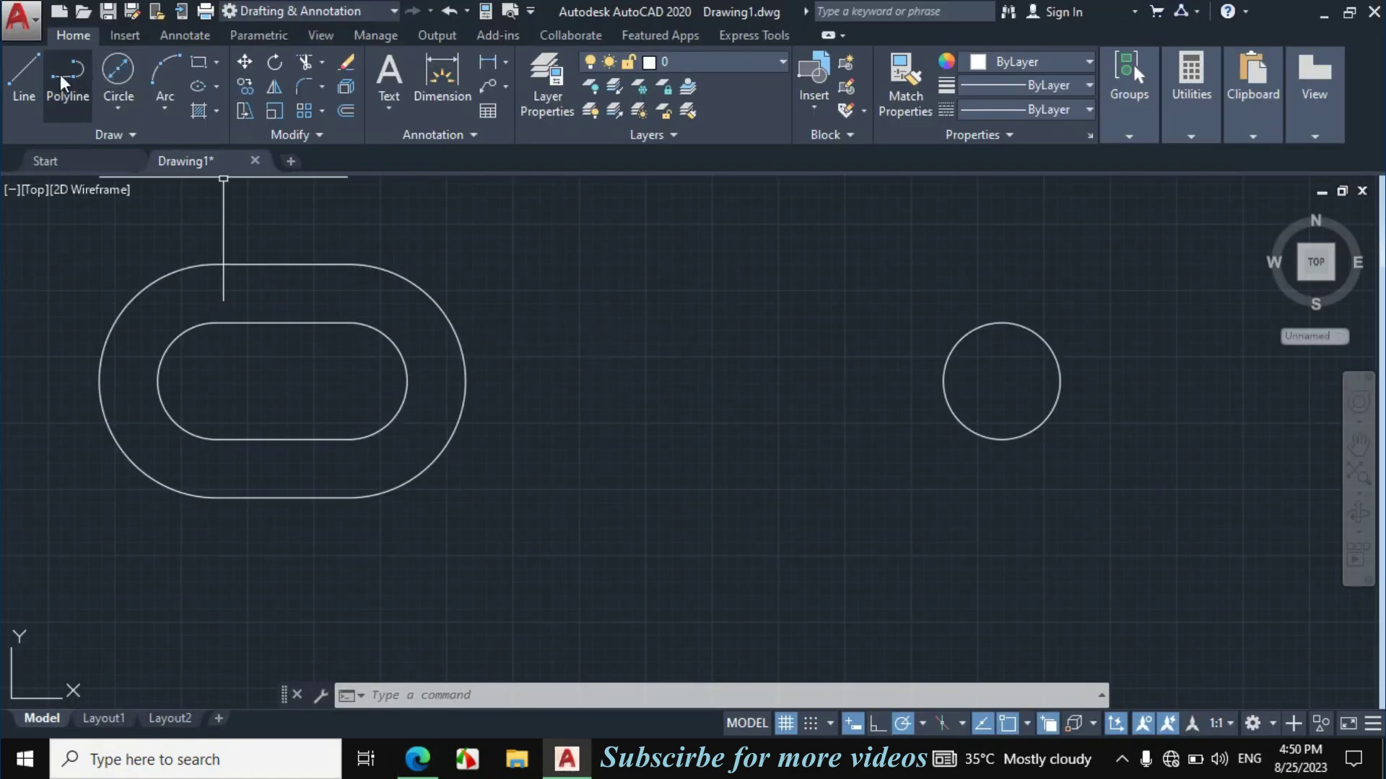
{"action": "left_click", "coordinate": [24, 76]}
{"action": "left_click", "coordinate": [1001, 380]}
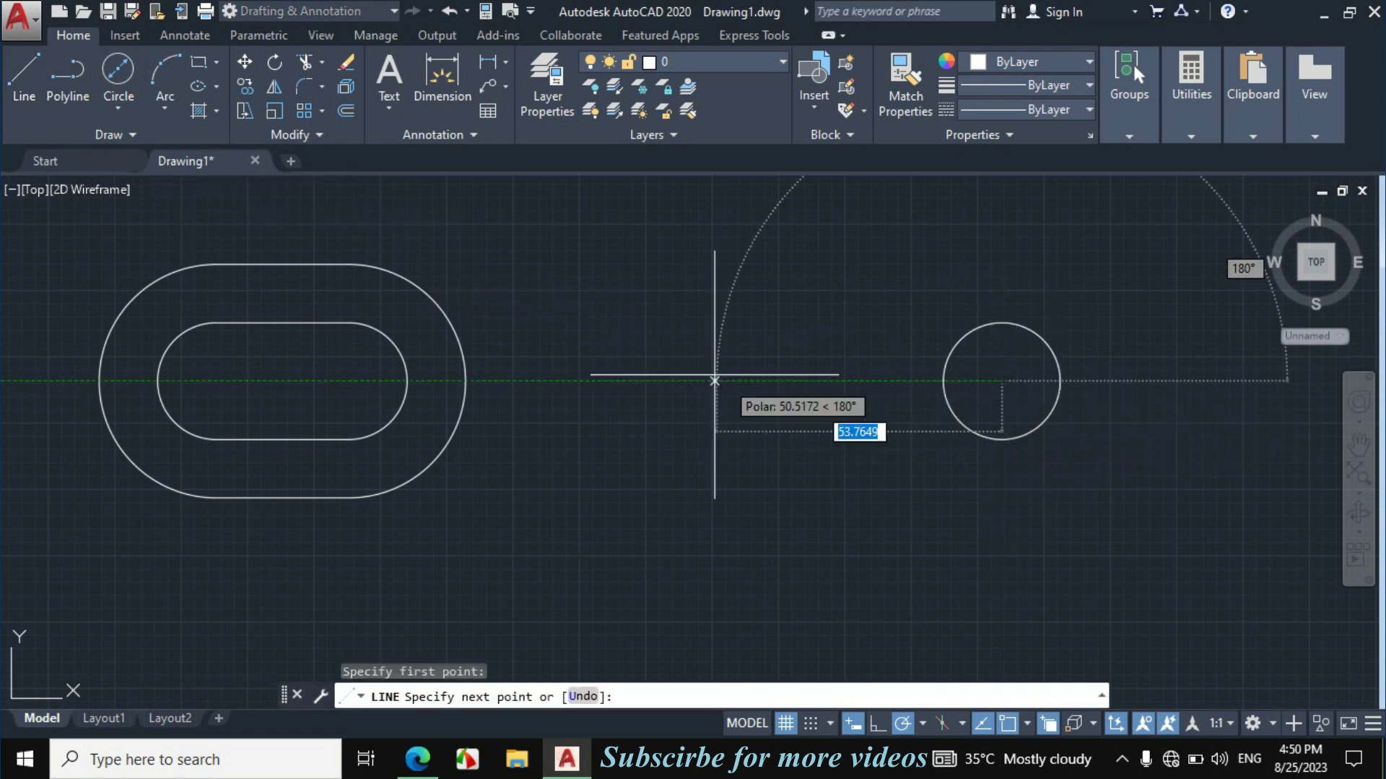
{"action": "type", "text": "60"}
{"action": "key", "text": "Return"}
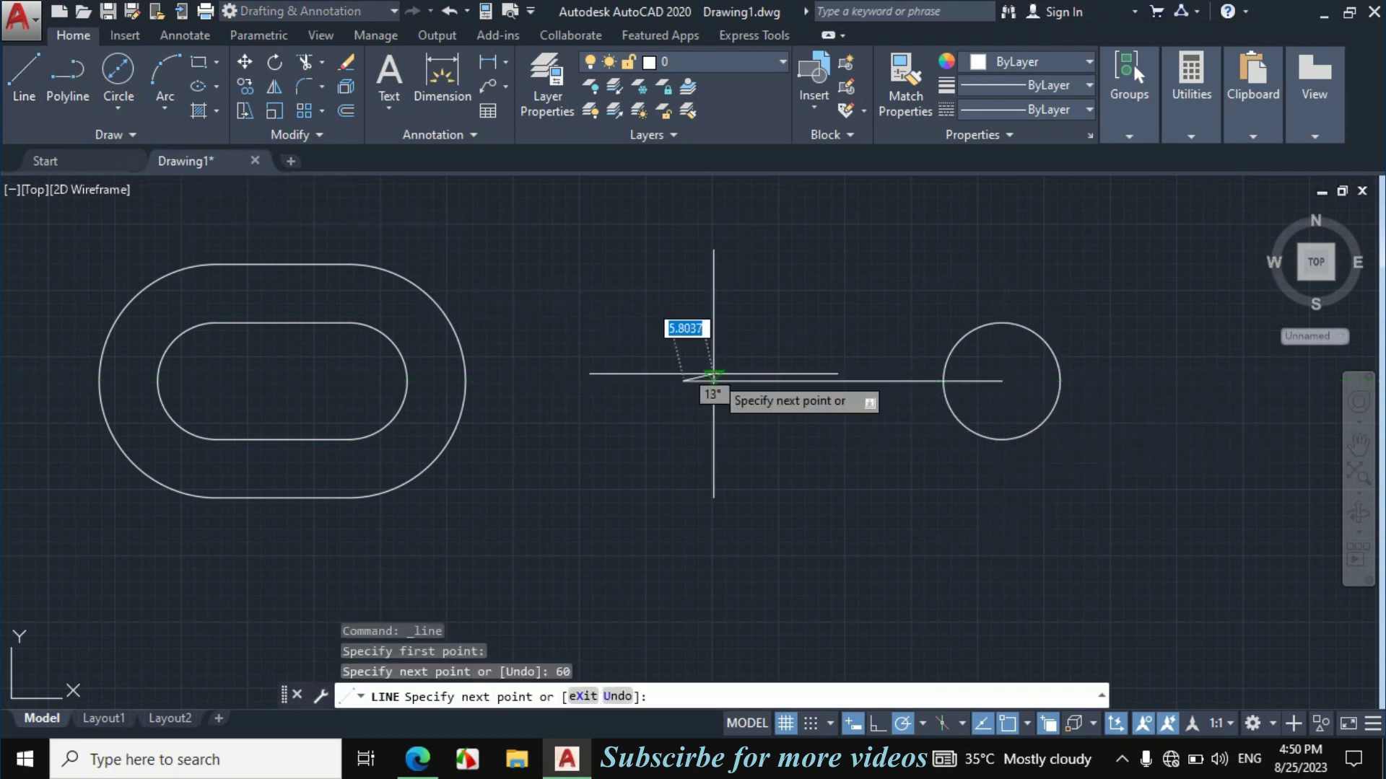
{"action": "key", "text": "Escape"}
Step: Draw a 44-diameter circle centred on the line's left end
{"action": "left_click", "coordinate": [119, 108]}
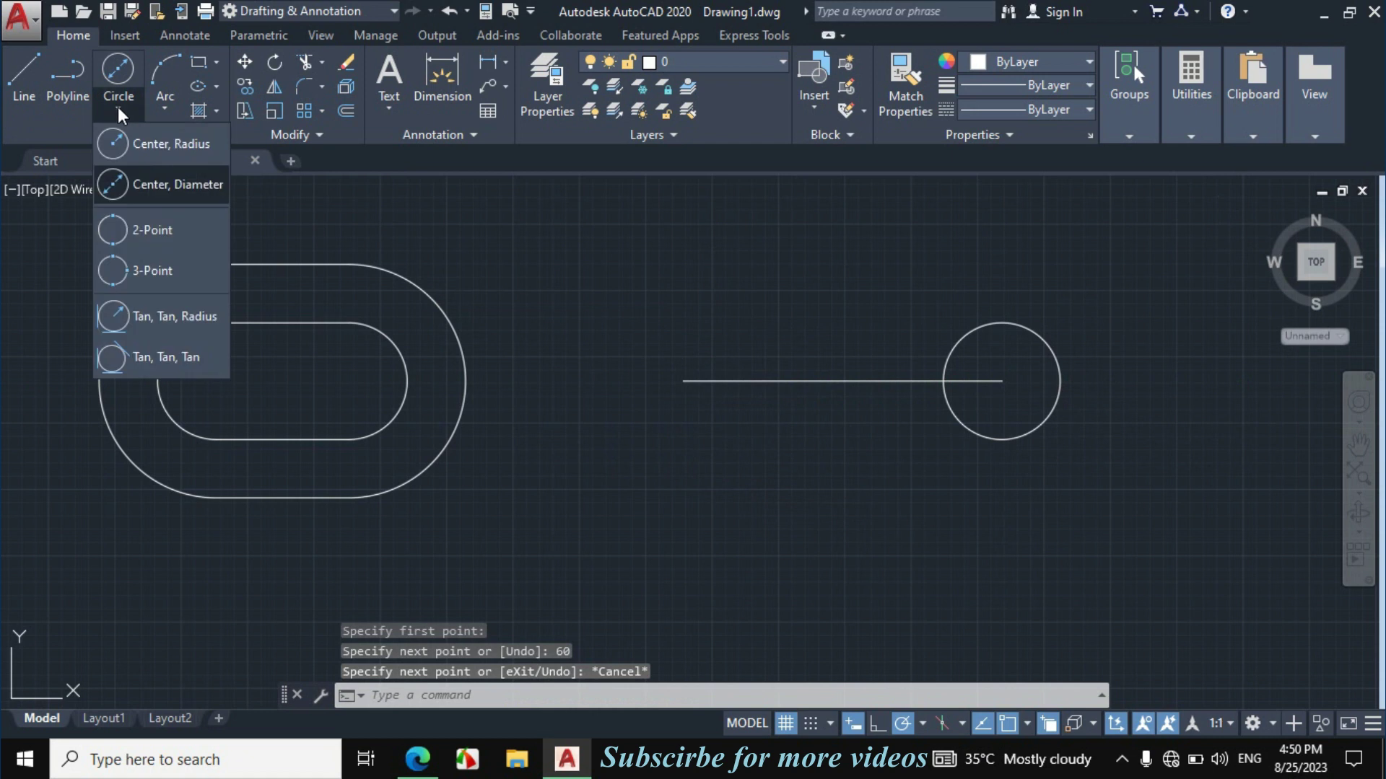
{"action": "left_click", "coordinate": [151, 184]}
{"action": "left_click", "coordinate": [682, 381]}
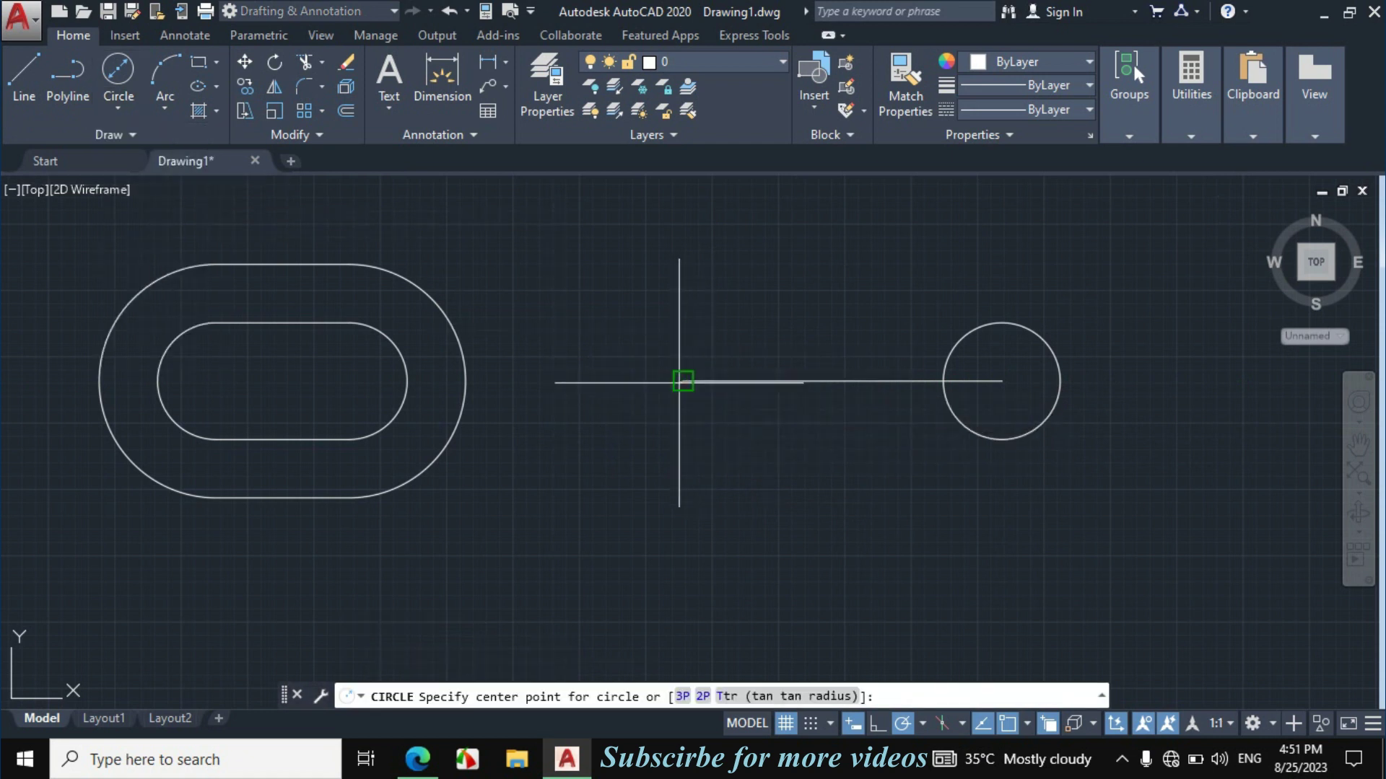
{"action": "type", "text": "44"}
{"action": "key", "text": "Return"}
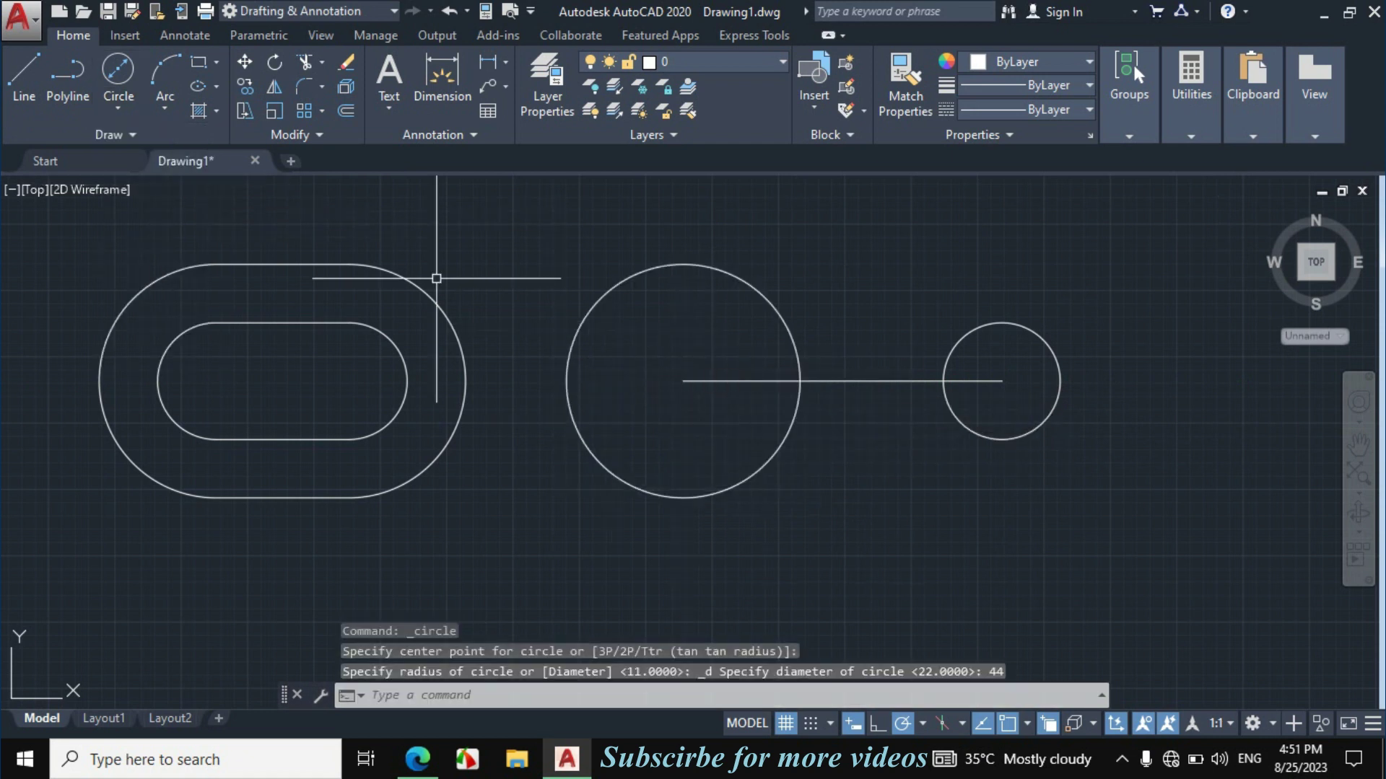
Step: Add a concentric 28.57-diameter bore circle inside the 44 circle
{"action": "left_click", "coordinate": [113, 111]}
{"action": "left_click", "coordinate": [152, 184]}
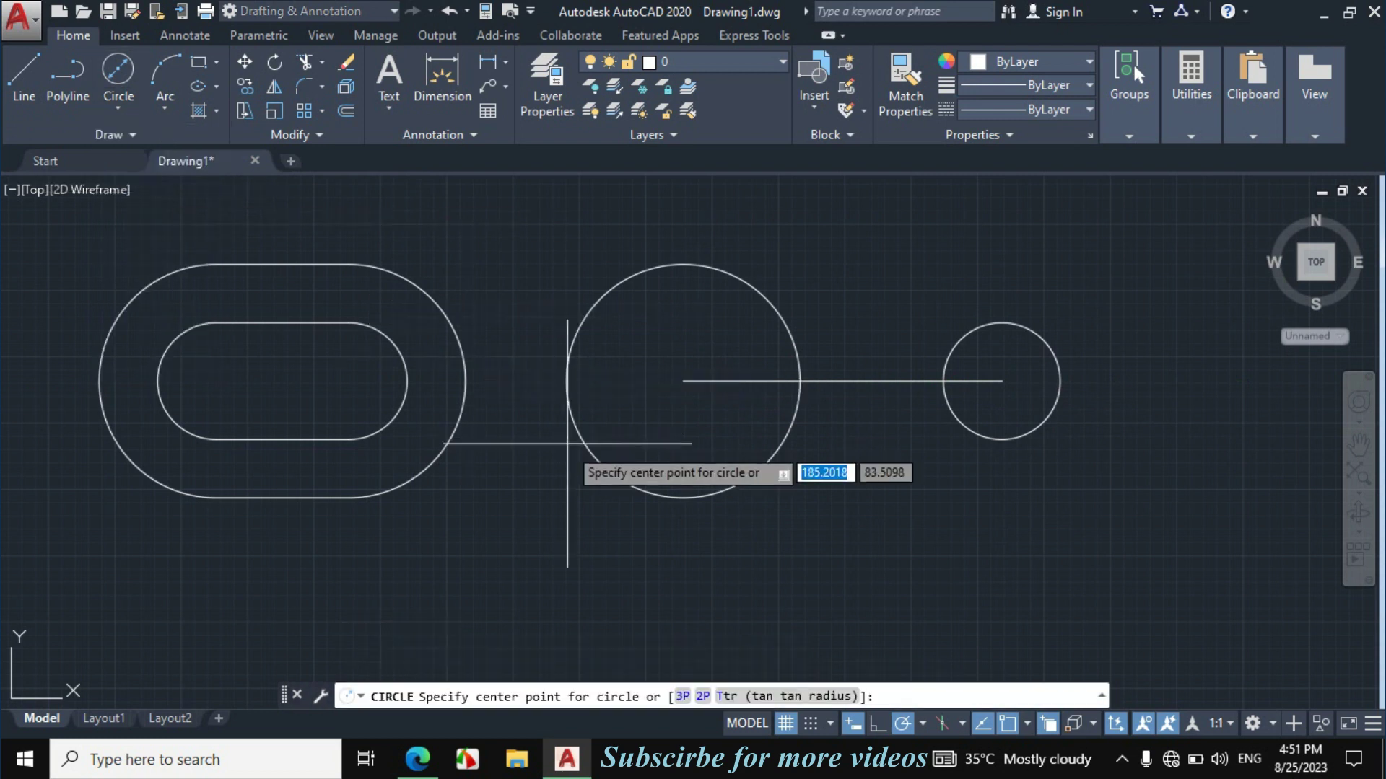
{"action": "left_click", "coordinate": [675, 393]}
{"action": "type", "text": "2"}
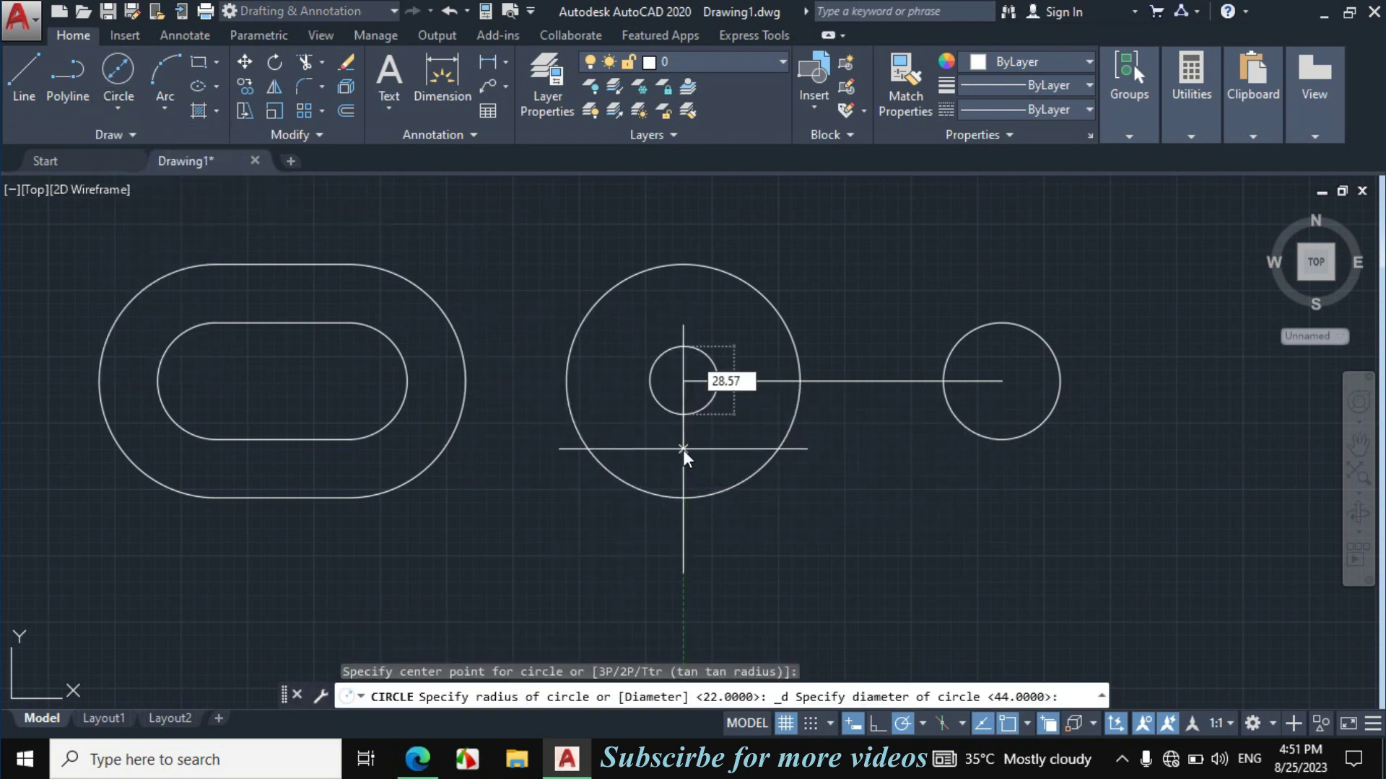
{"action": "type", "text": "8.57"}
{"action": "key", "text": "Return"}
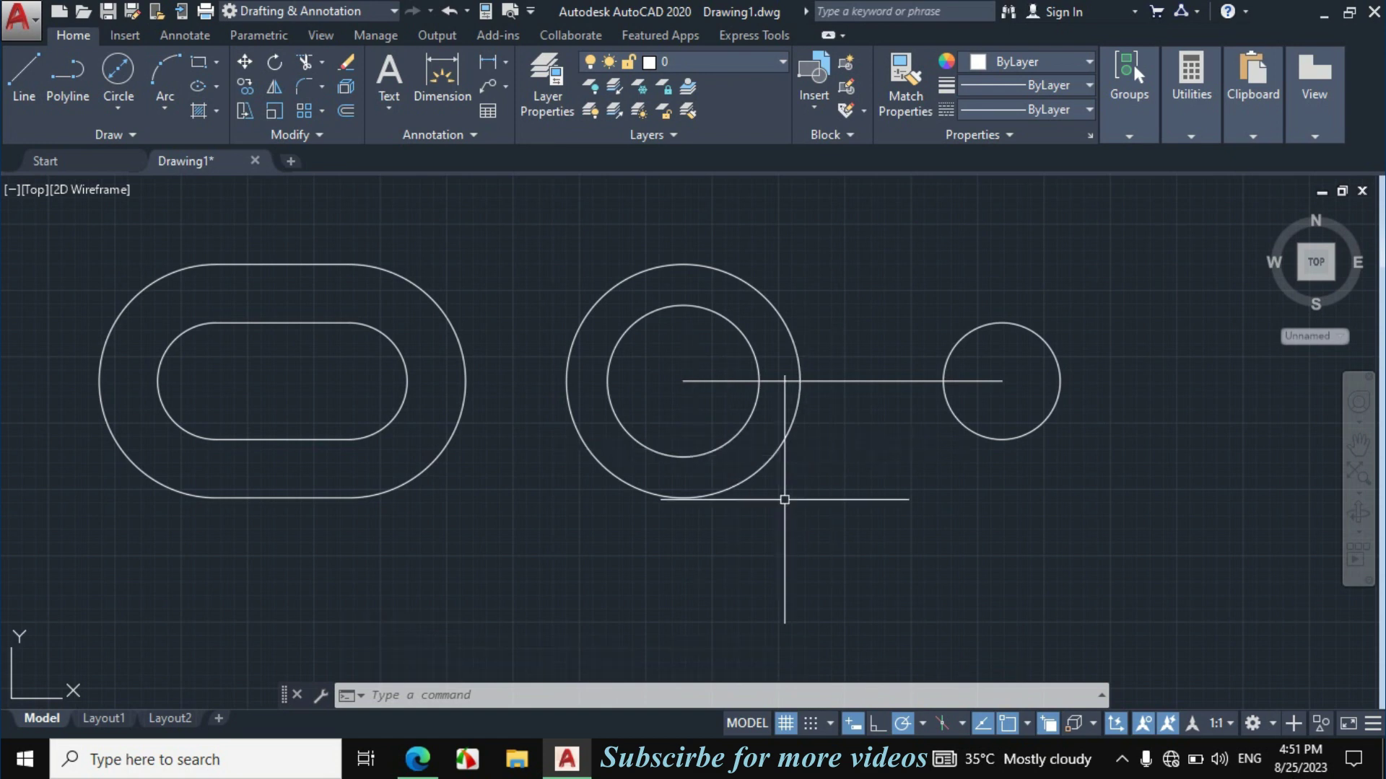
{"action": "left_click", "coordinate": [417, 757]}
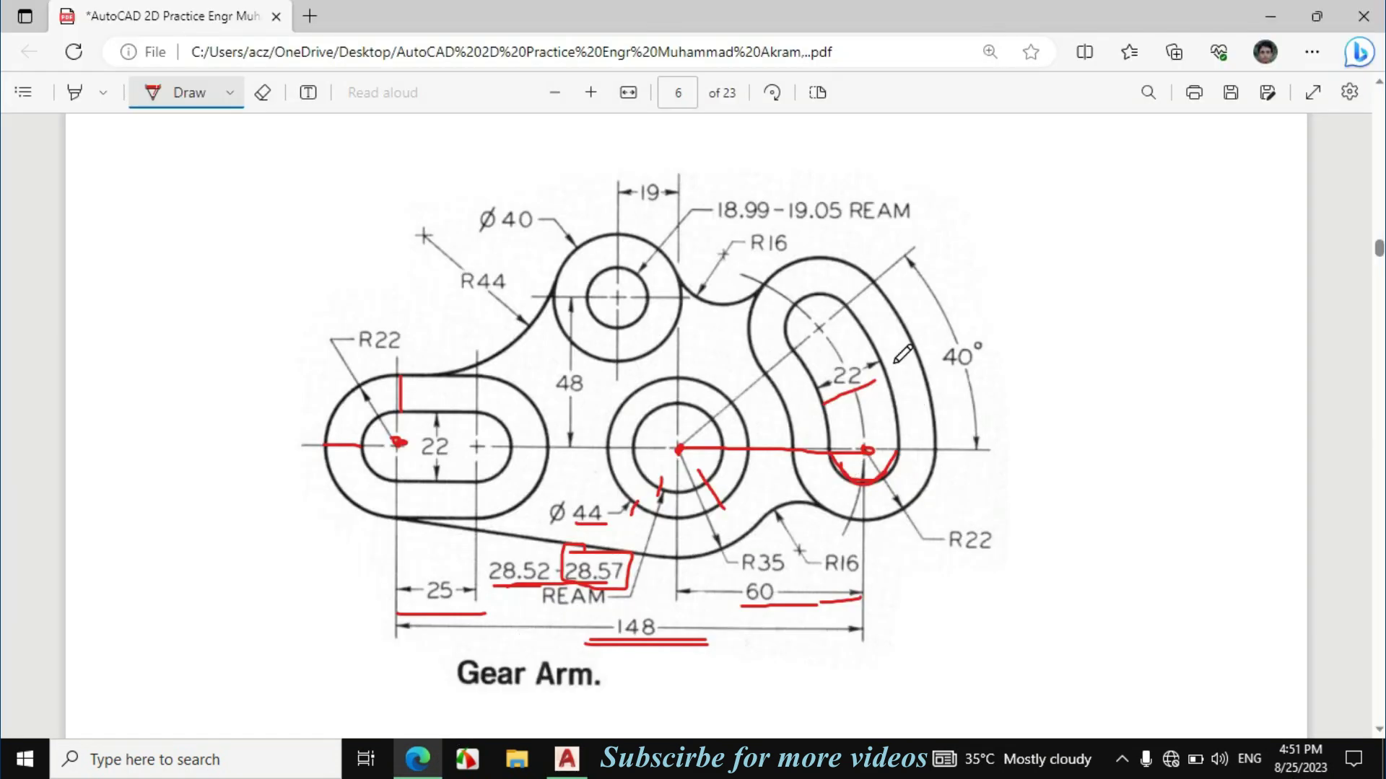
Step: Circle the 40° angle and ink the horizontal and 40° centre lines from the Ø44 boss centre
{"action": "mouse_move", "coordinate": [986, 329]}
{"action": "left_mouse_down"}
{"action": "mouse_move", "coordinate": [948, 342]}
{"action": "mouse_move", "coordinate": [950, 373]}
{"action": "mouse_move", "coordinate": [989, 366]}
{"action": "mouse_move", "coordinate": [982, 332]}
{"action": "left_mouse_up"}
{"action": "left_click_drag", "start_coordinate": [691, 449], "coordinate": [871, 452]}
{"action": "left_click_drag", "start_coordinate": [748, 392], "coordinate": [812, 344]}
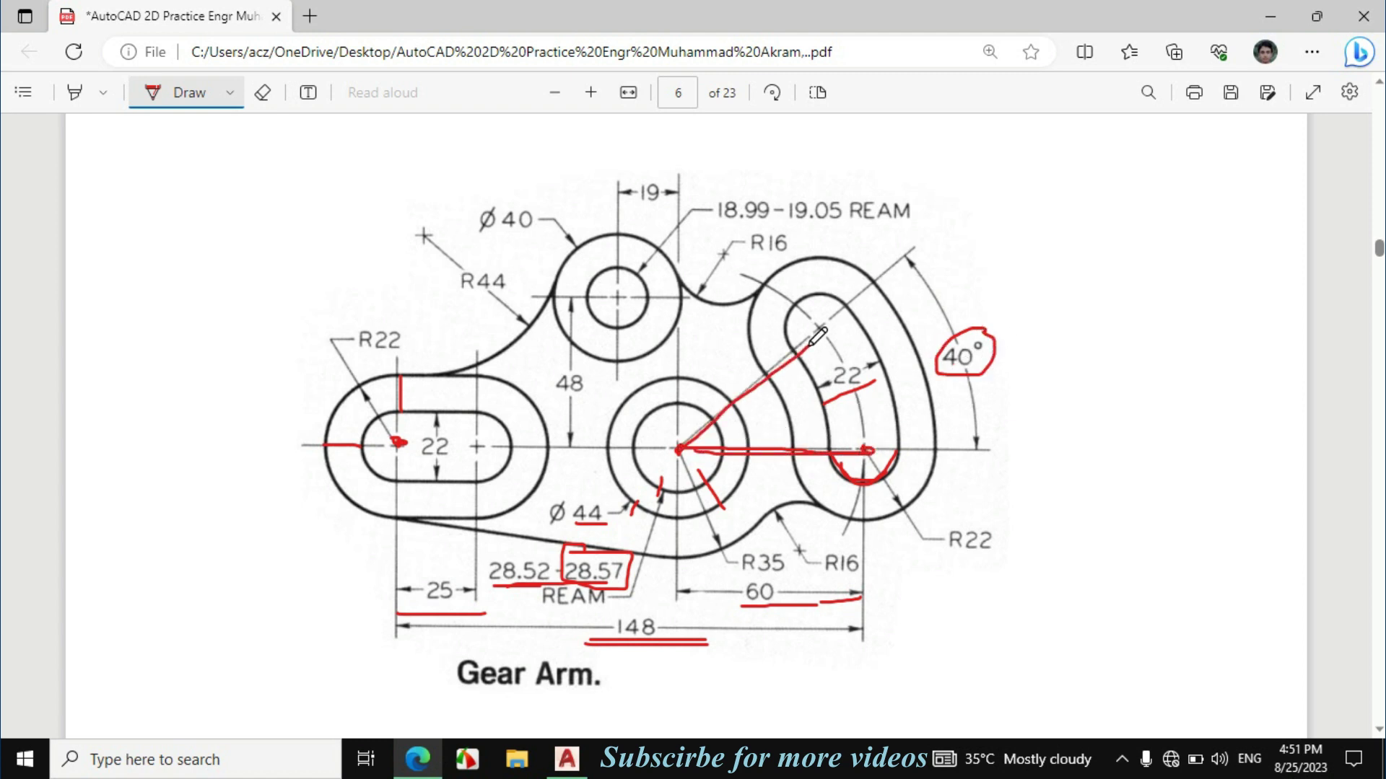
{"action": "left_click_drag", "start_coordinate": [679, 449], "coordinate": [869, 448]}
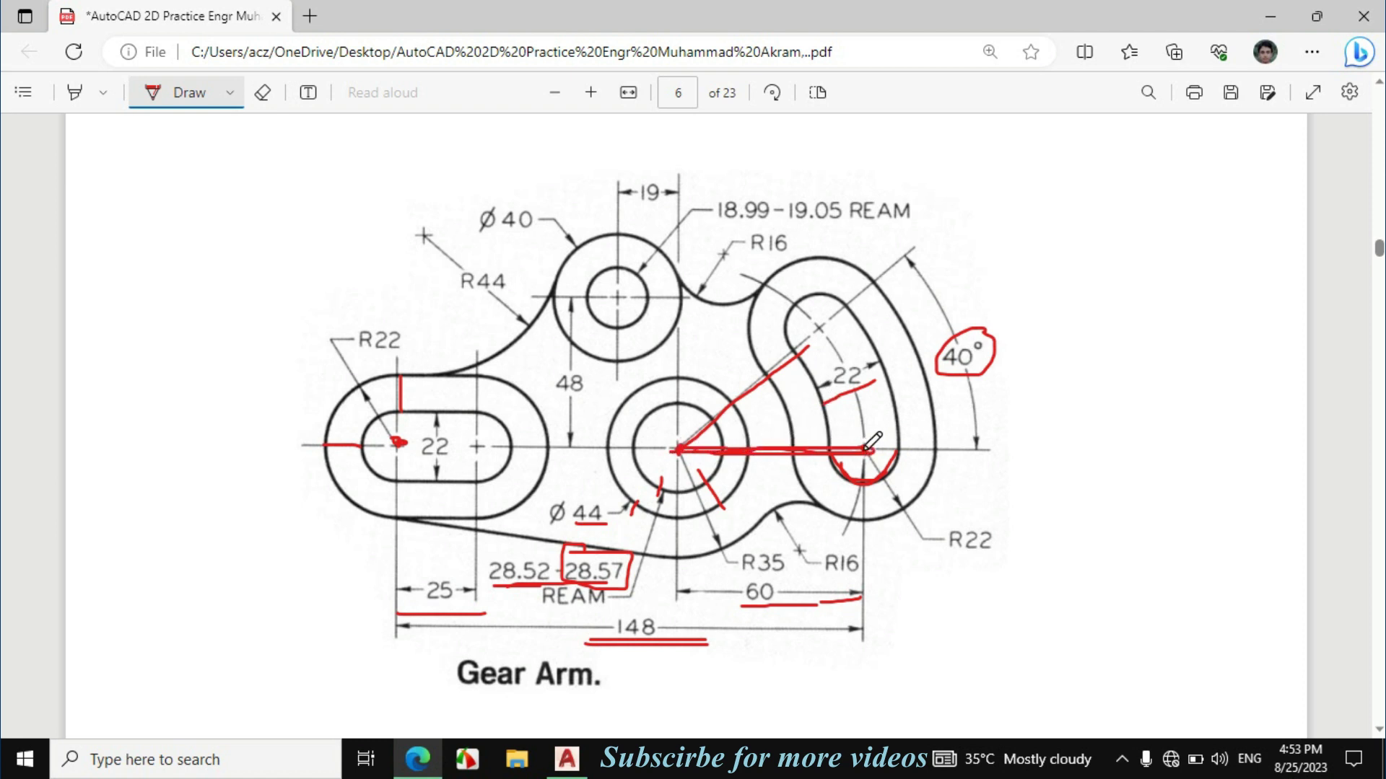
{"action": "left_click_drag", "start_coordinate": [697, 433], "coordinate": [819, 328]}
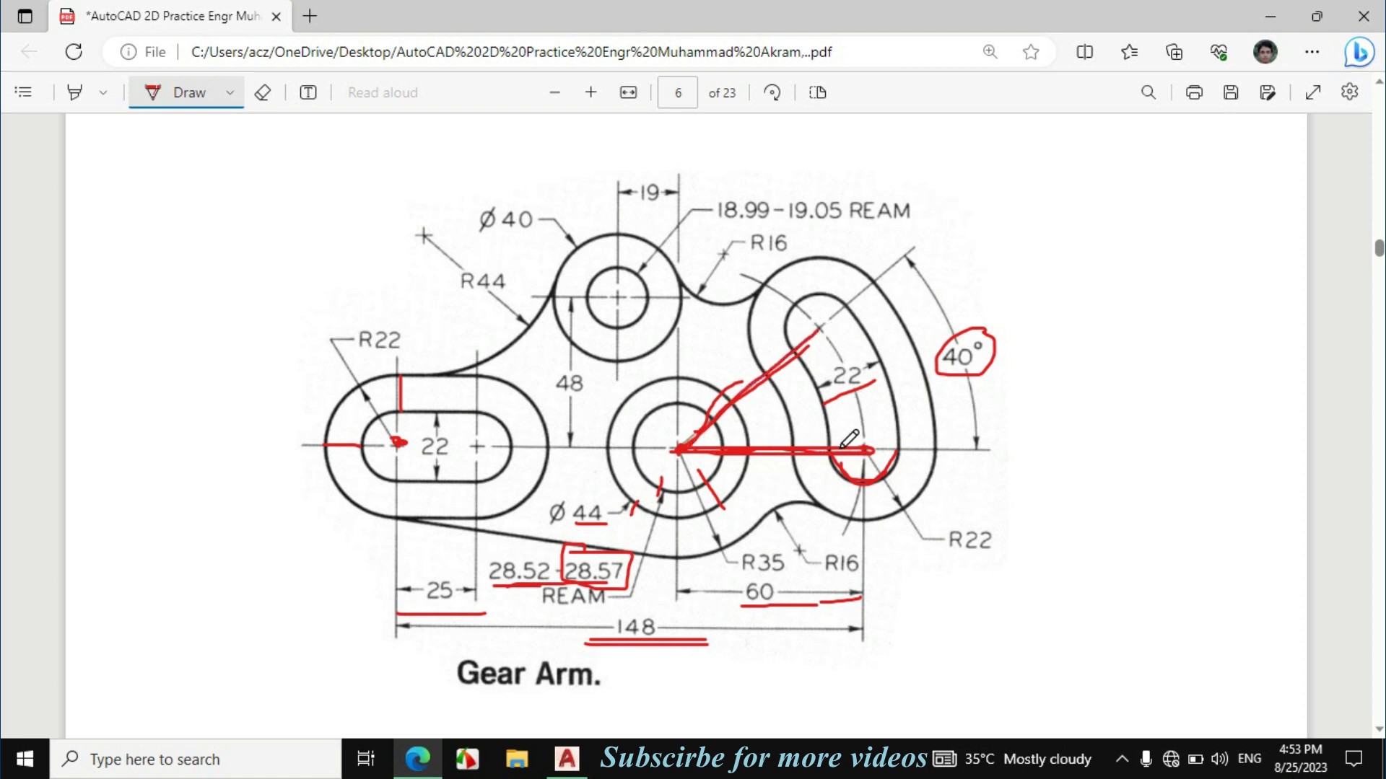
{"action": "left_click_drag", "start_coordinate": [700, 437], "coordinate": [810, 340]}
Step: Draw a 60-unit line at 40° from the Ø44 boss centre
{"action": "left_click", "coordinate": [583, 758]}
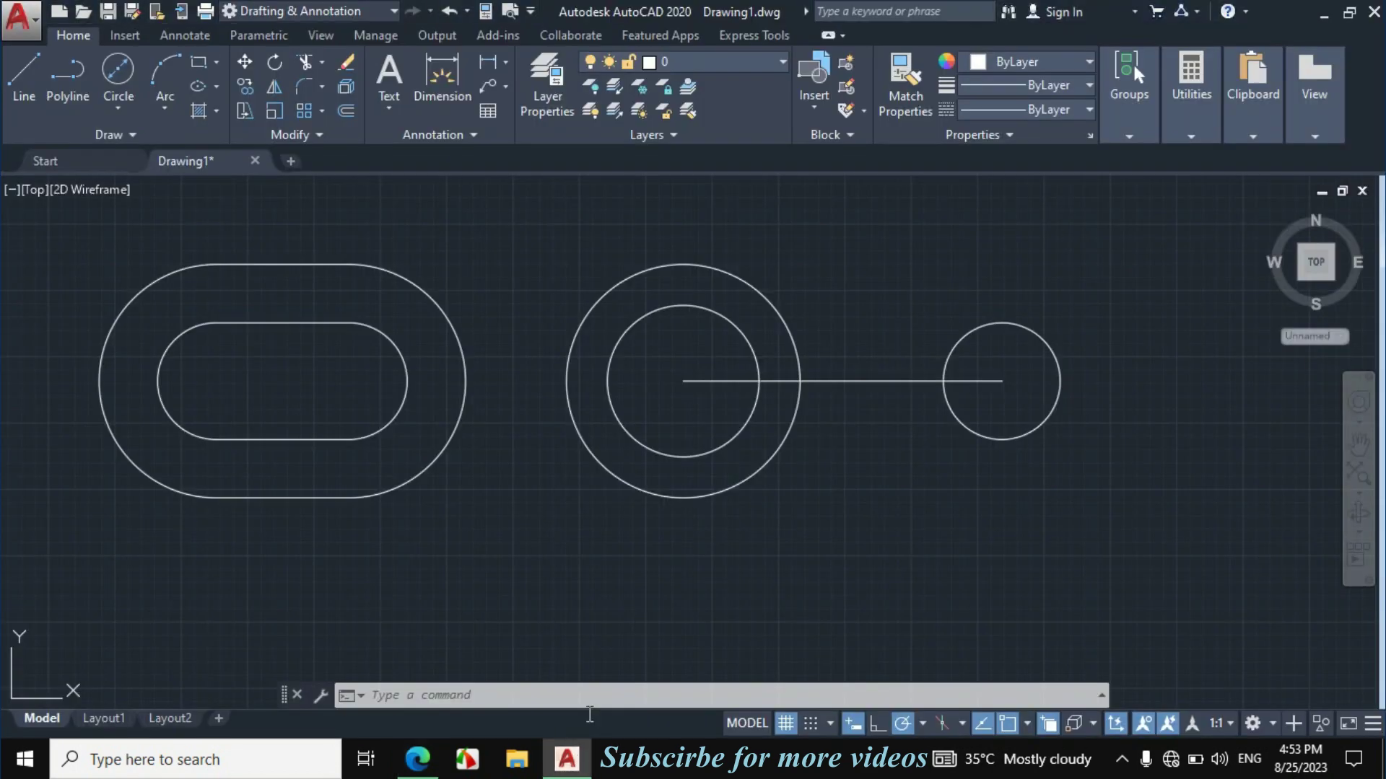
{"action": "left_click", "coordinate": [24, 72]}
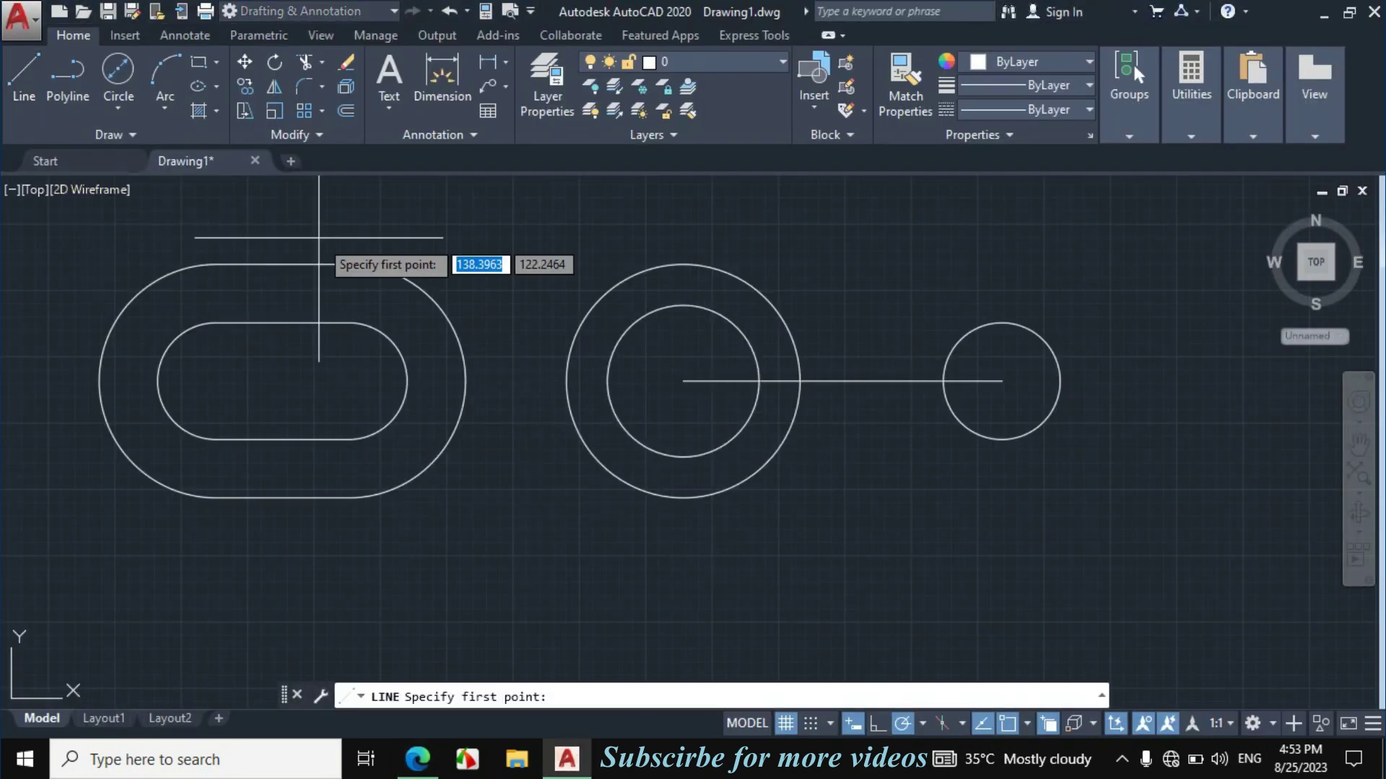
{"action": "left_click", "coordinate": [683, 381]}
{"action": "type", "text": "60"}
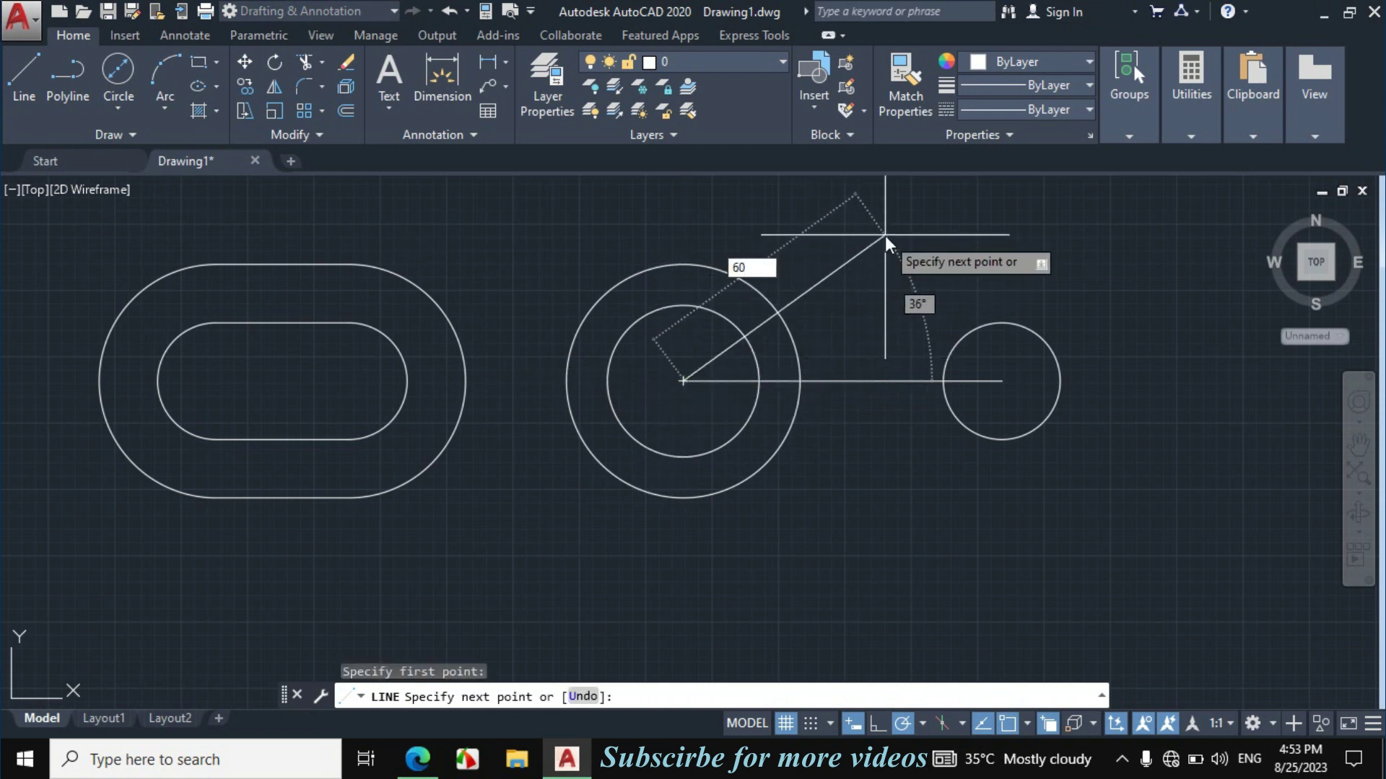
{"action": "key", "text": "Tab"}
{"action": "type", "text": "40"}
{"action": "key", "text": "Return"}
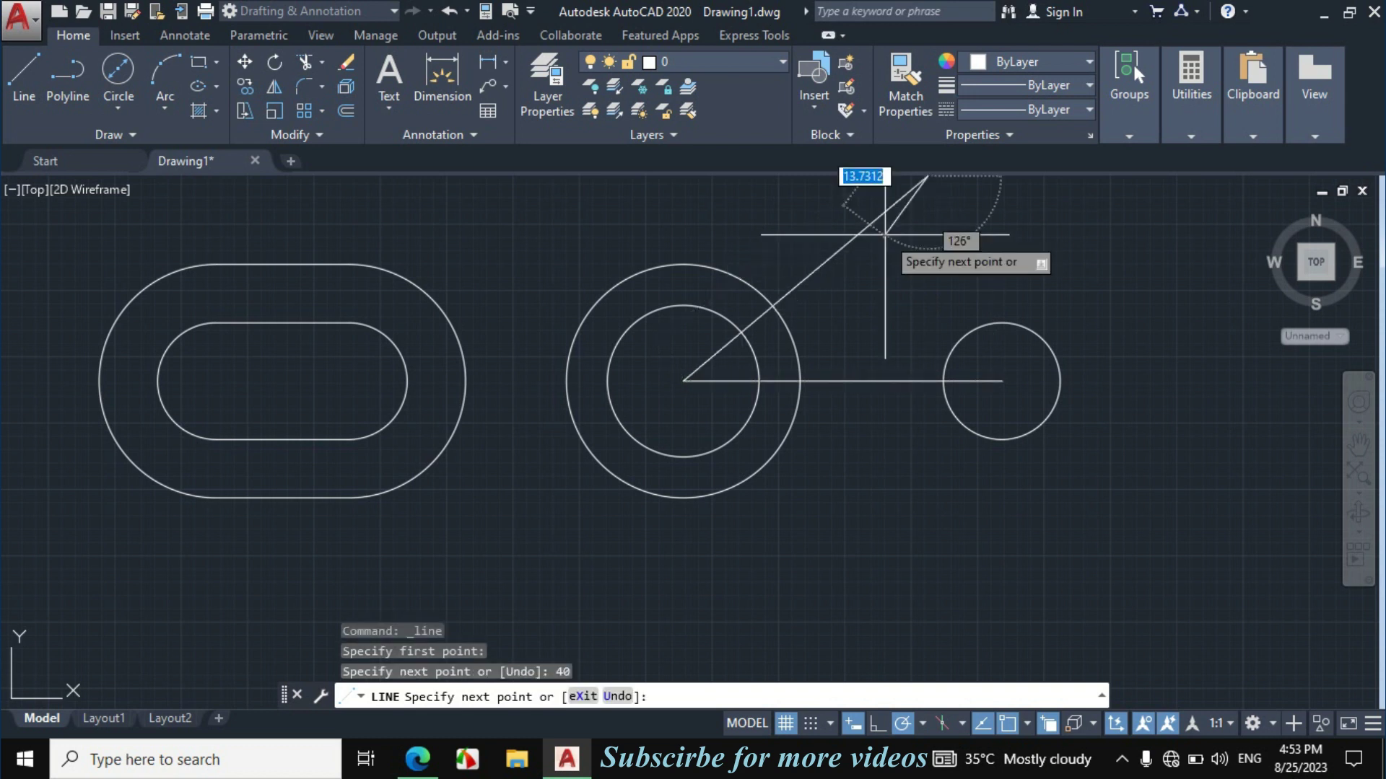
{"action": "key", "text": "Escape"}
{"action": "scroll", "coordinate": [722, 393], "scroll_direction": "down", "scroll_amount": 2}
{"action": "scroll", "coordinate": [837, 422], "scroll_direction": "up", "scroll_amount": 2}
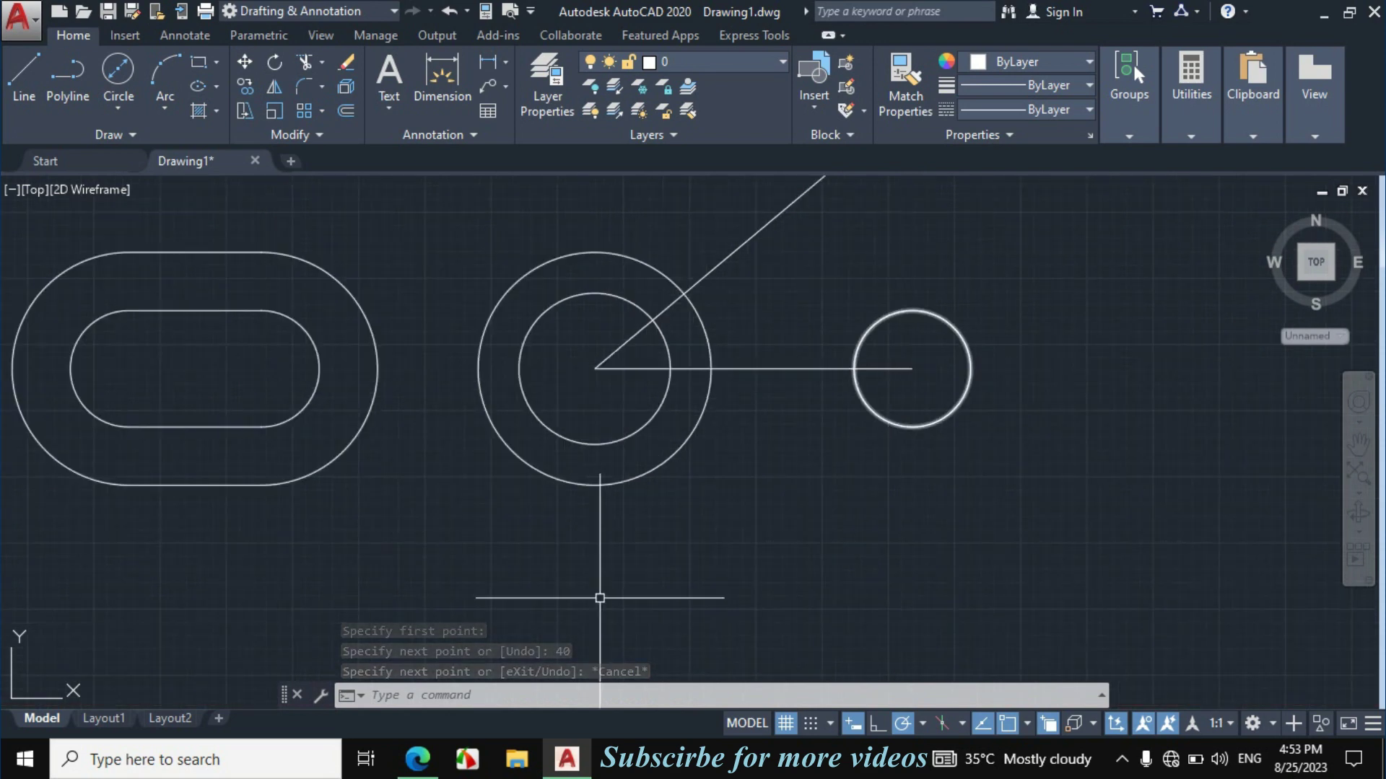
Step: Ink red strokes on the reference along the slanted line toward the 22 dimension
{"action": "left_click", "coordinate": [417, 758]}
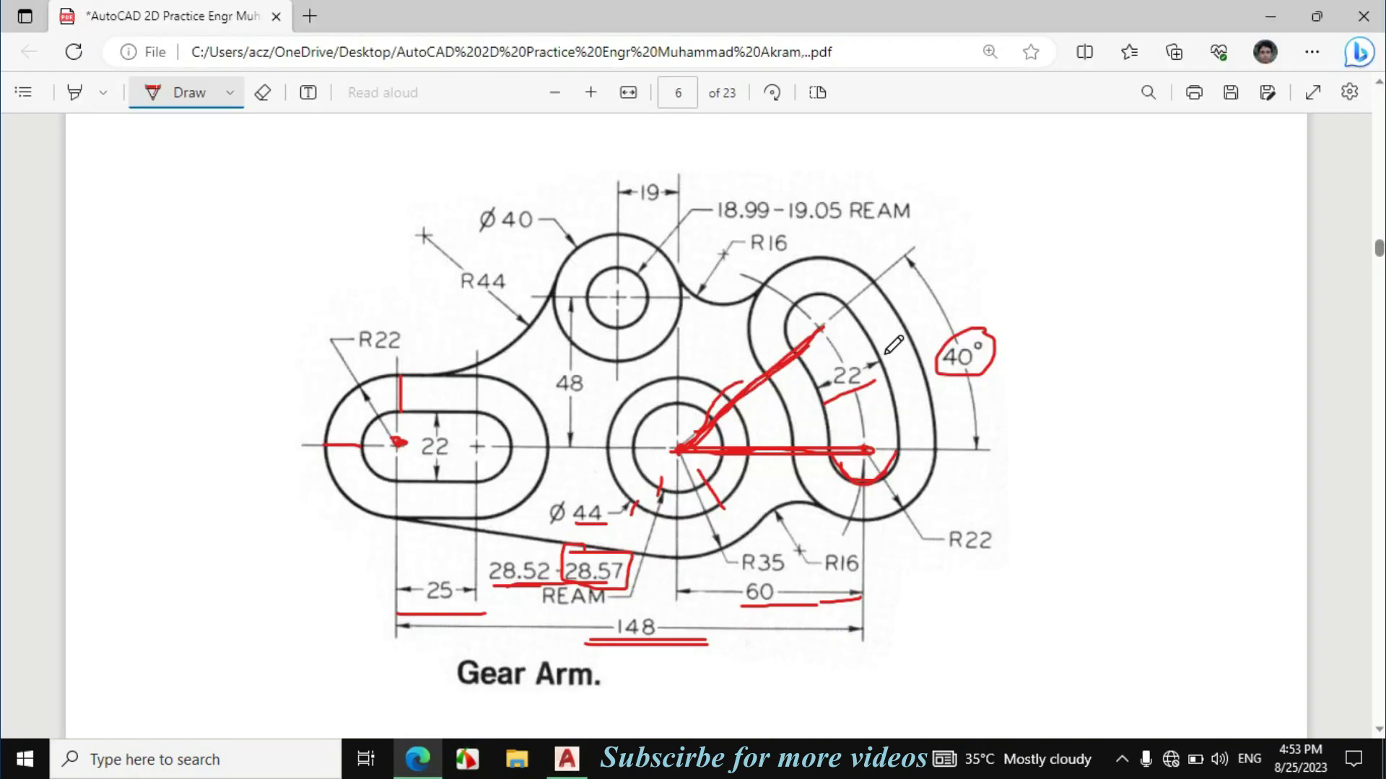
{"action": "left_click_drag", "start_coordinate": [821, 405], "coordinate": [871, 384]}
{"action": "left_click_drag", "start_coordinate": [807, 337], "coordinate": [832, 306]}
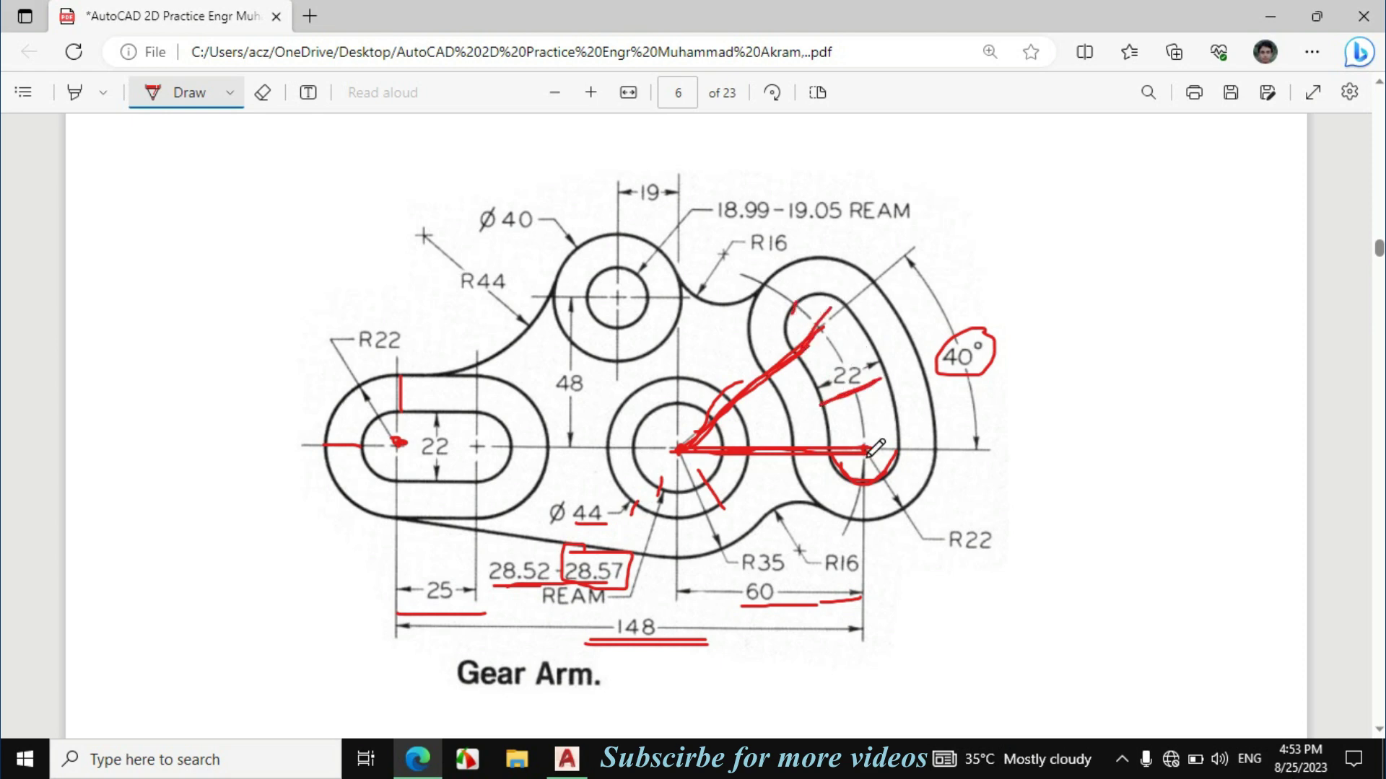
{"action": "left_click", "coordinate": [567, 759]}
Step: Draw a 22-diameter circle centred at the far end of the 40° line
{"action": "right_click", "coordinate": [567, 759]}
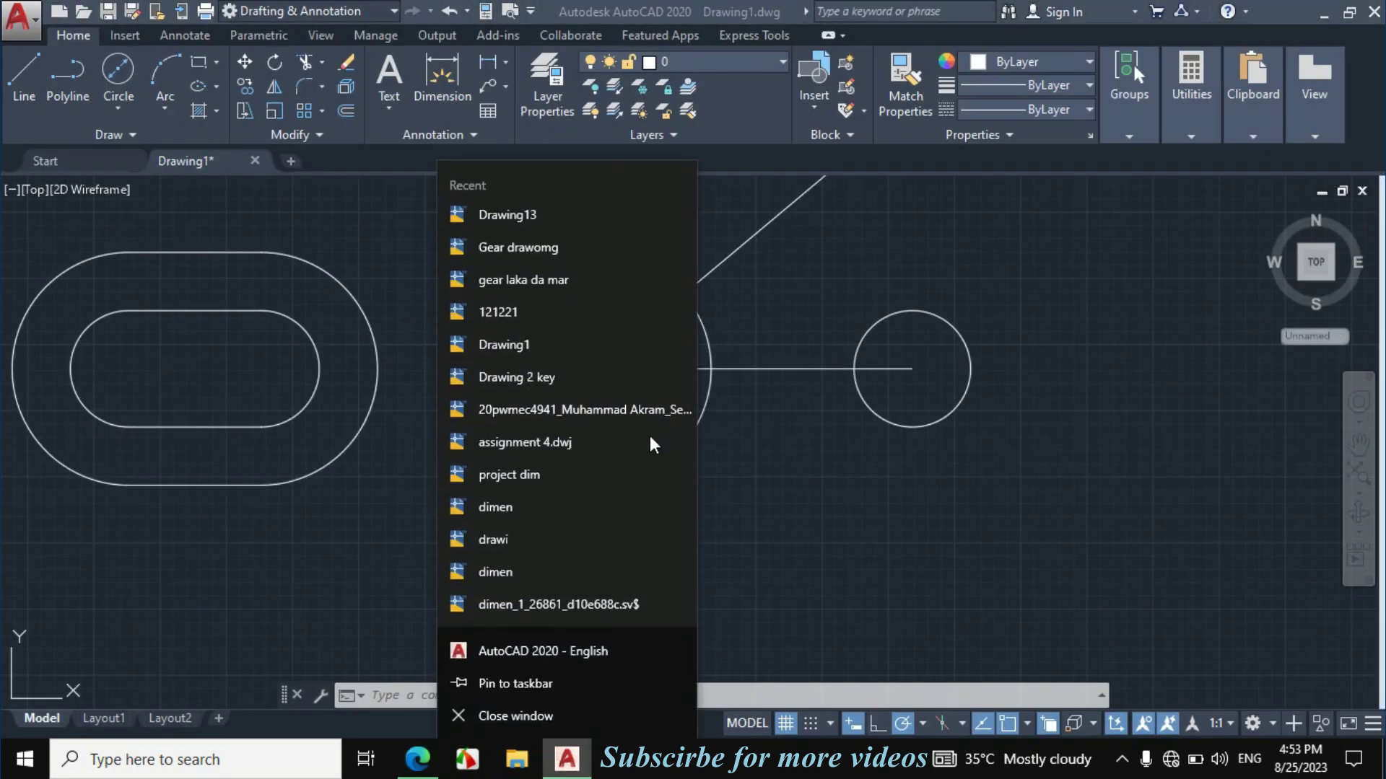
{"action": "left_click", "coordinate": [773, 458]}
{"action": "left_click", "coordinate": [124, 107]}
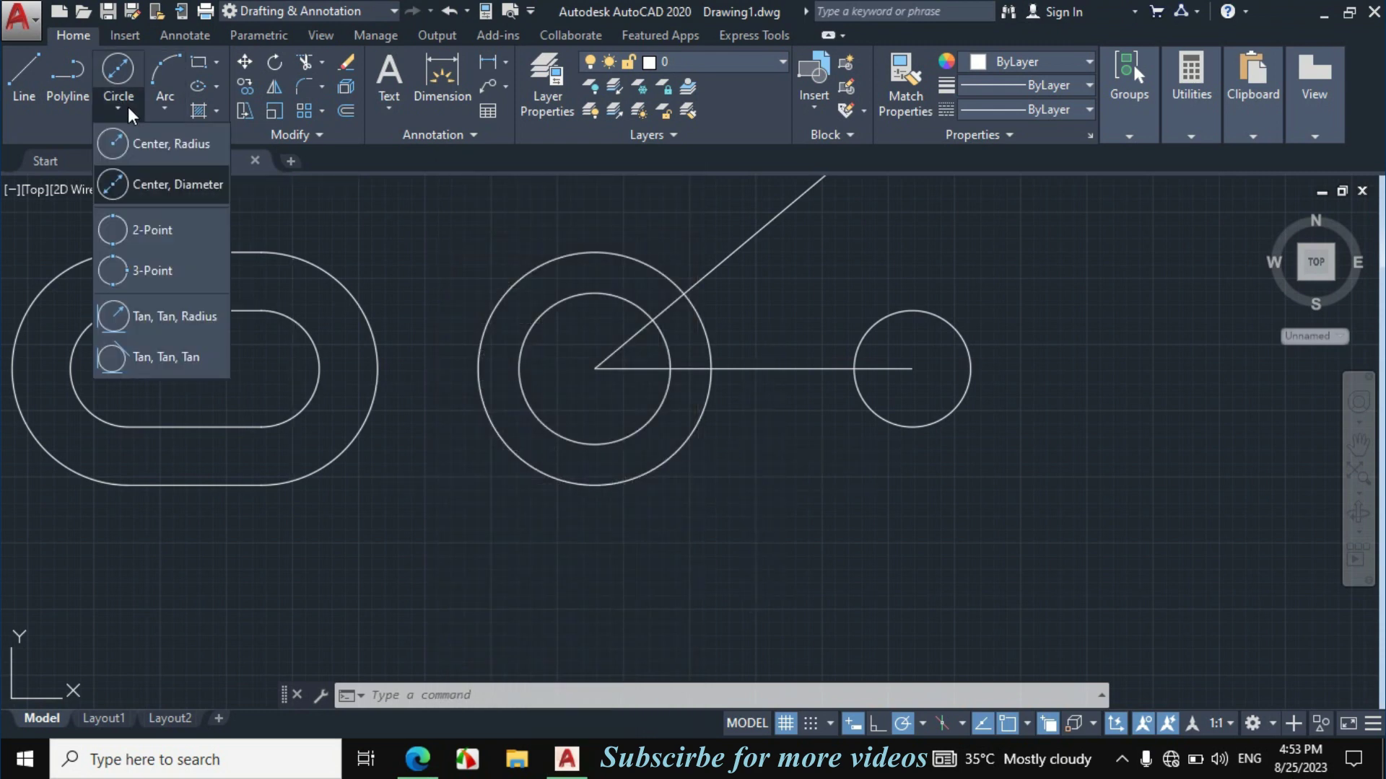
{"action": "left_click", "coordinate": [153, 185]}
{"action": "scroll", "coordinate": [820, 402], "scroll_direction": "down", "scroll_amount": 1}
{"action": "scroll", "coordinate": [798, 294], "scroll_direction": "up", "scroll_amount": 1}
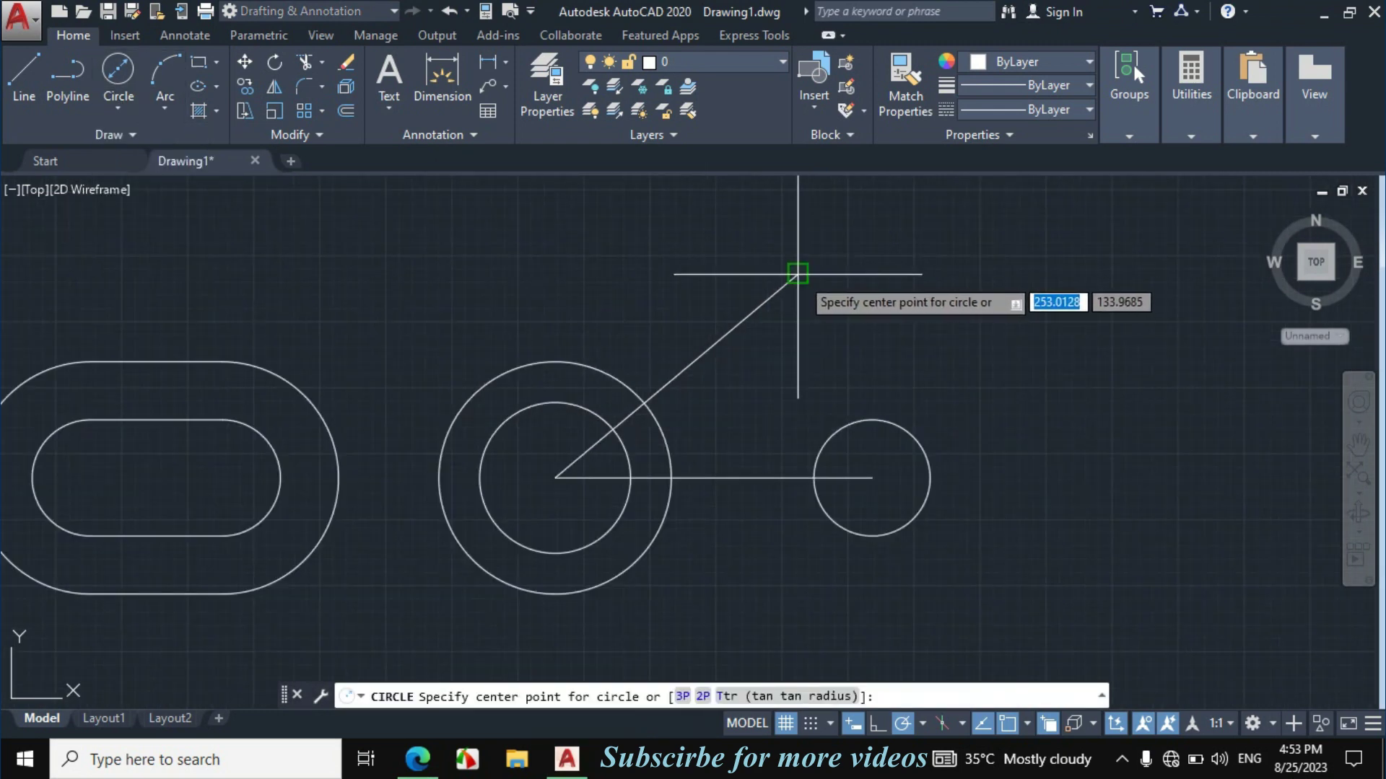
{"action": "left_click", "coordinate": [798, 274]}
{"action": "type", "text": "22"}
{"action": "key", "text": "Return"}
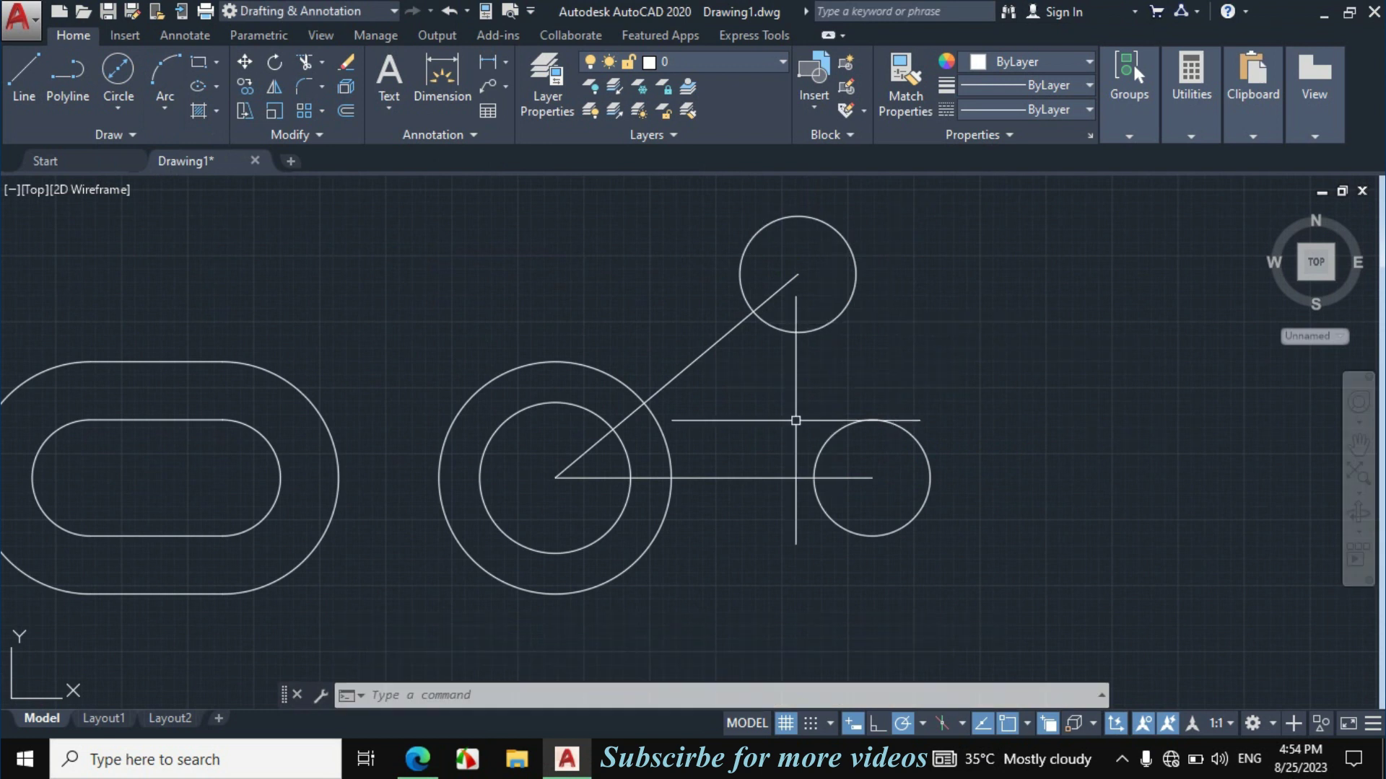
Step: Erase the diagonal and horizontal construction lines, then bring up the Gear Arm PDF
{"action": "left_click", "coordinate": [732, 355]}
{"action": "left_click", "coordinate": [693, 372]}
{"action": "left_click", "coordinate": [773, 520]}
{"action": "left_click", "coordinate": [735, 442]}
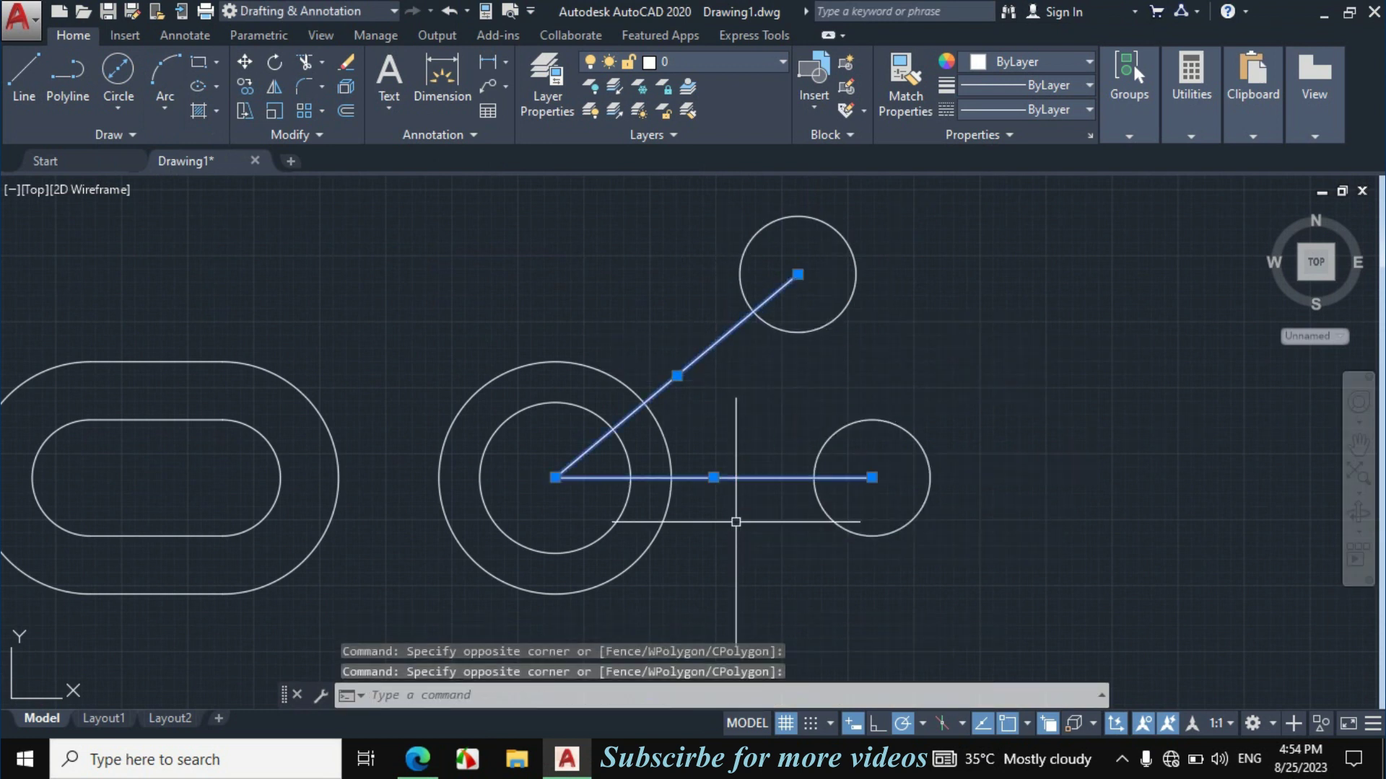
{"action": "type", "text": "e"}
{"action": "key", "text": "Return"}
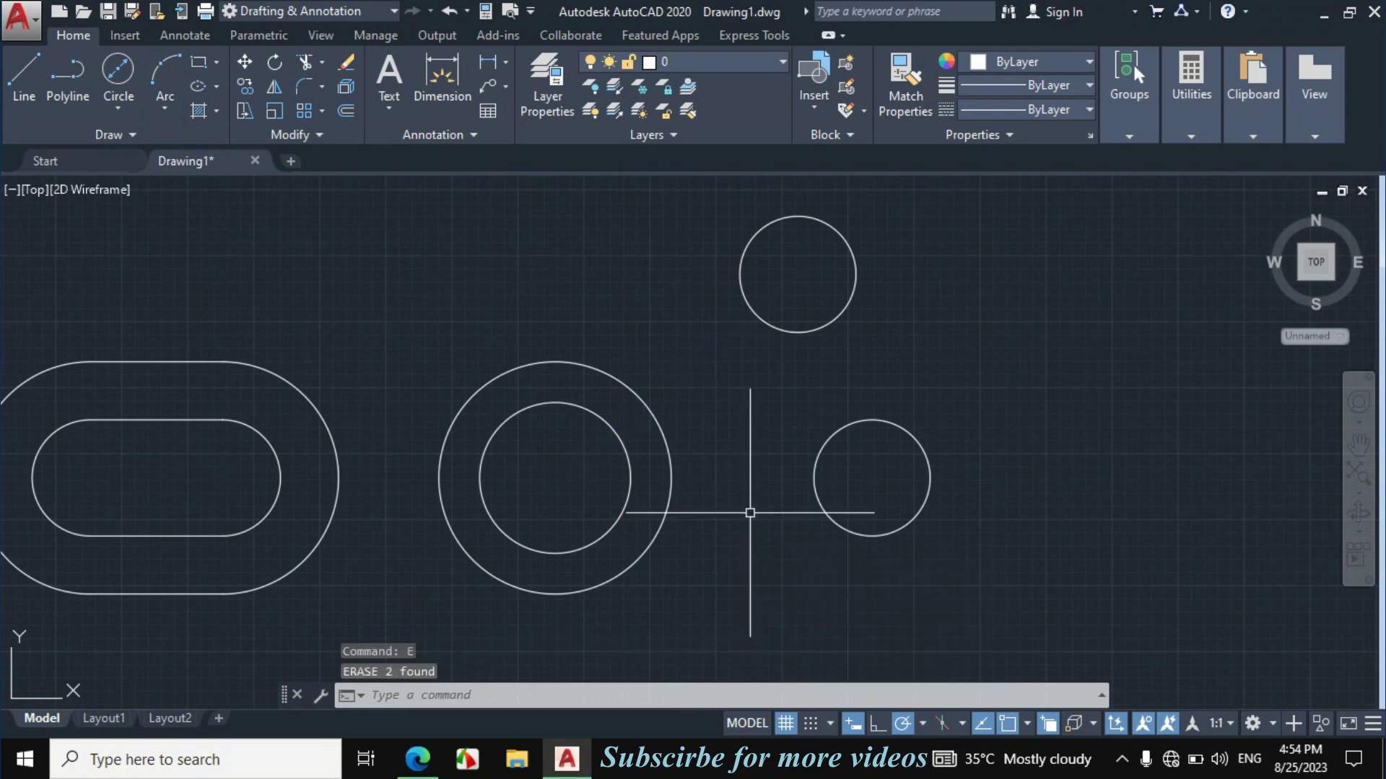
{"action": "left_click", "coordinate": [417, 758]}
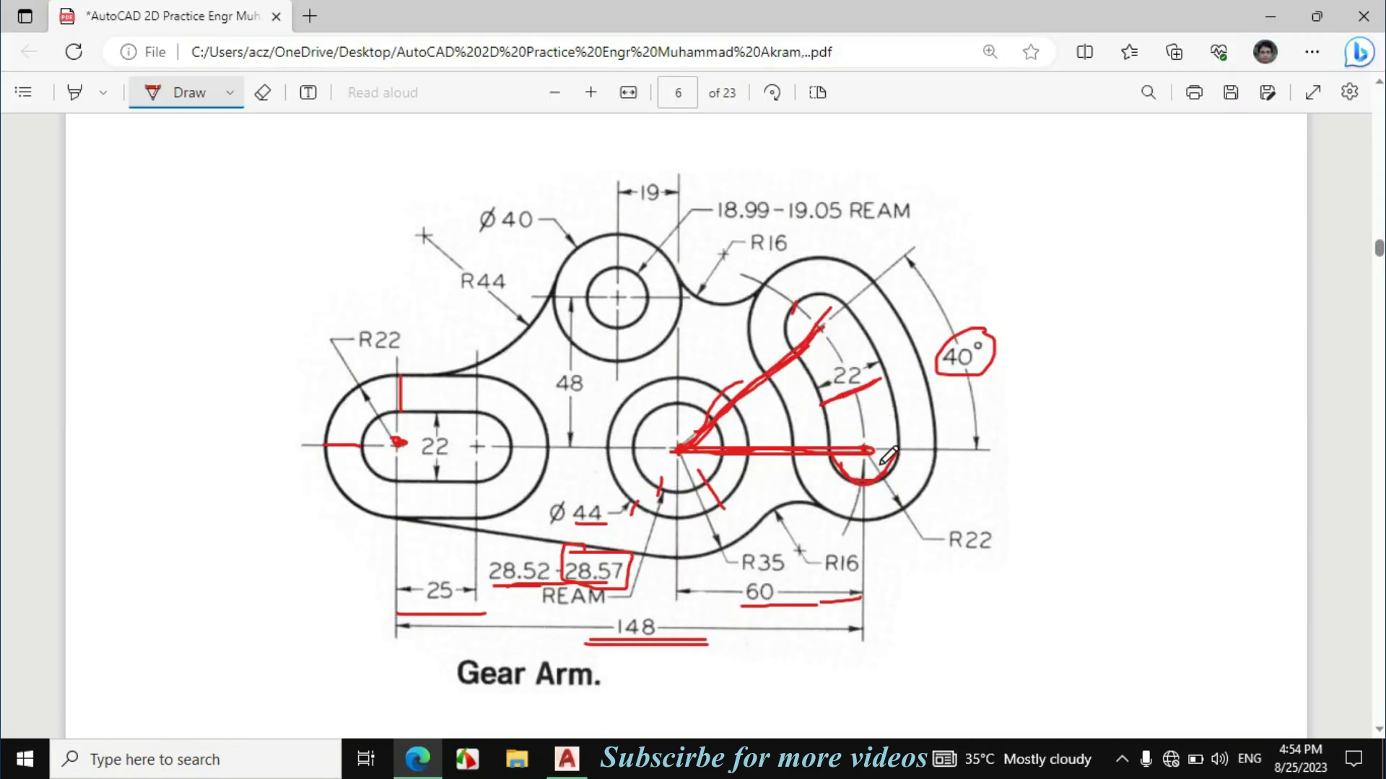
Step: Add a couple of red strokes on the PDF, then erase the earlier red construction ink
{"action": "left_click_drag", "start_coordinate": [856, 503], "coordinate": [861, 404]}
{"action": "left_click_drag", "start_coordinate": [745, 275], "coordinate": [825, 332]}
{"action": "left_click", "coordinate": [262, 93]}
{"action": "mouse_move", "coordinate": [764, 438]}
{"action": "left_mouse_down"}
{"action": "mouse_move", "coordinate": [700, 380]}
{"action": "mouse_move", "coordinate": [912, 453]}
{"action": "mouse_move", "coordinate": [786, 278]}
{"action": "mouse_move", "coordinate": [671, 453]}
{"action": "mouse_move", "coordinate": [559, 570]}
{"action": "mouse_move", "coordinate": [821, 622]}
{"action": "mouse_move", "coordinate": [810, 598]}
{"action": "mouse_move", "coordinate": [962, 389]}
{"action": "left_mouse_up"}
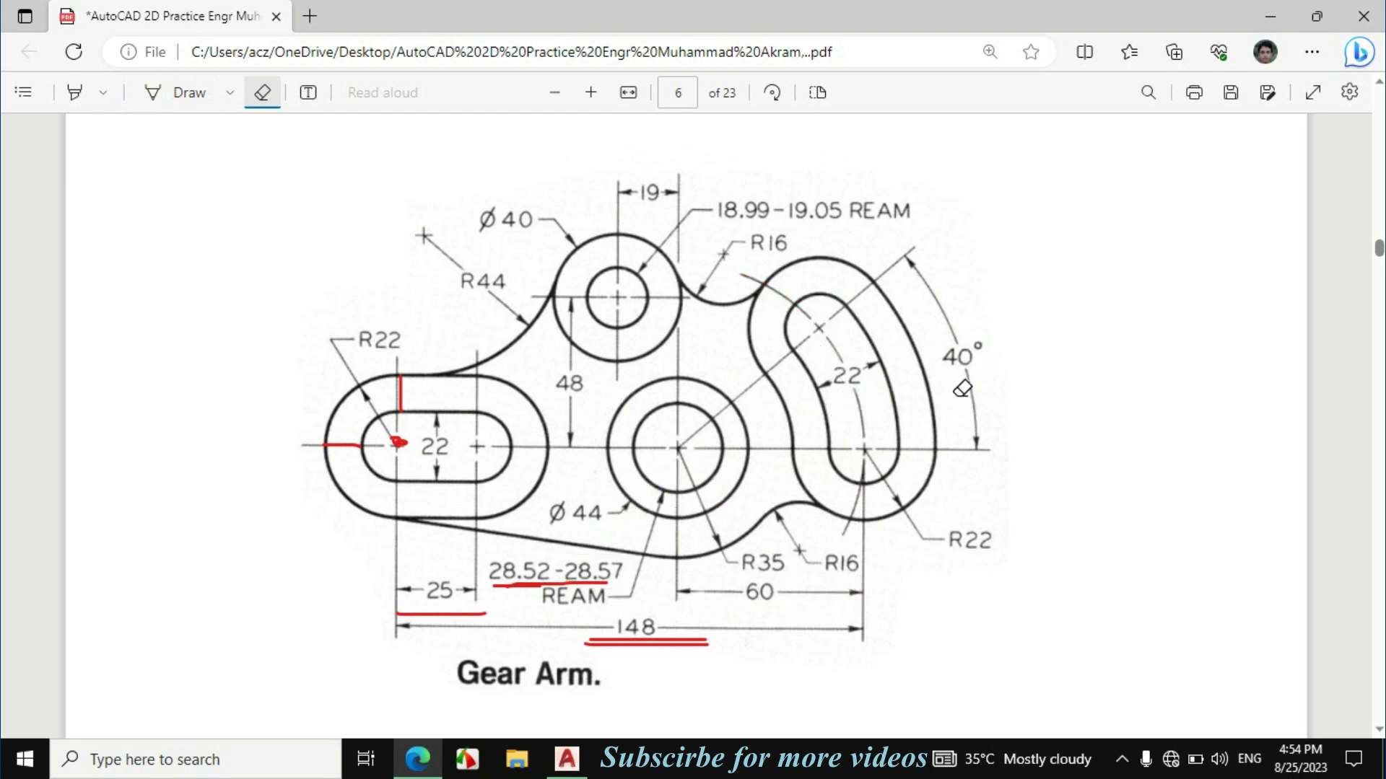
Step: Ink red lines from the Ø44 centre to both slot ends and along the slot arc
{"action": "left_click", "coordinate": [192, 100]}
{"action": "left_click_drag", "start_coordinate": [679, 447], "coordinate": [855, 447]}
{"action": "left_click_drag", "start_coordinate": [681, 447], "coordinate": [811, 332]}
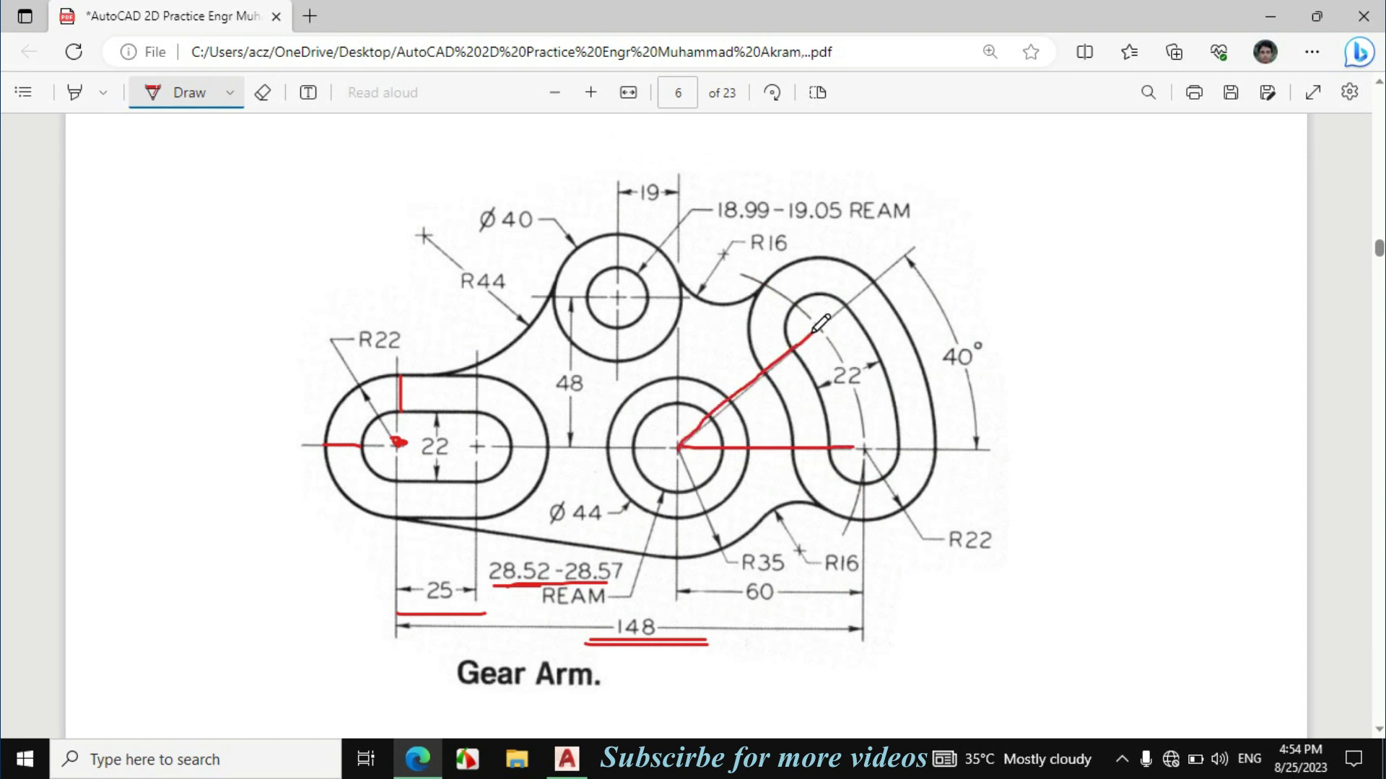
{"action": "left_click_drag", "start_coordinate": [864, 422], "coordinate": [819, 329]}
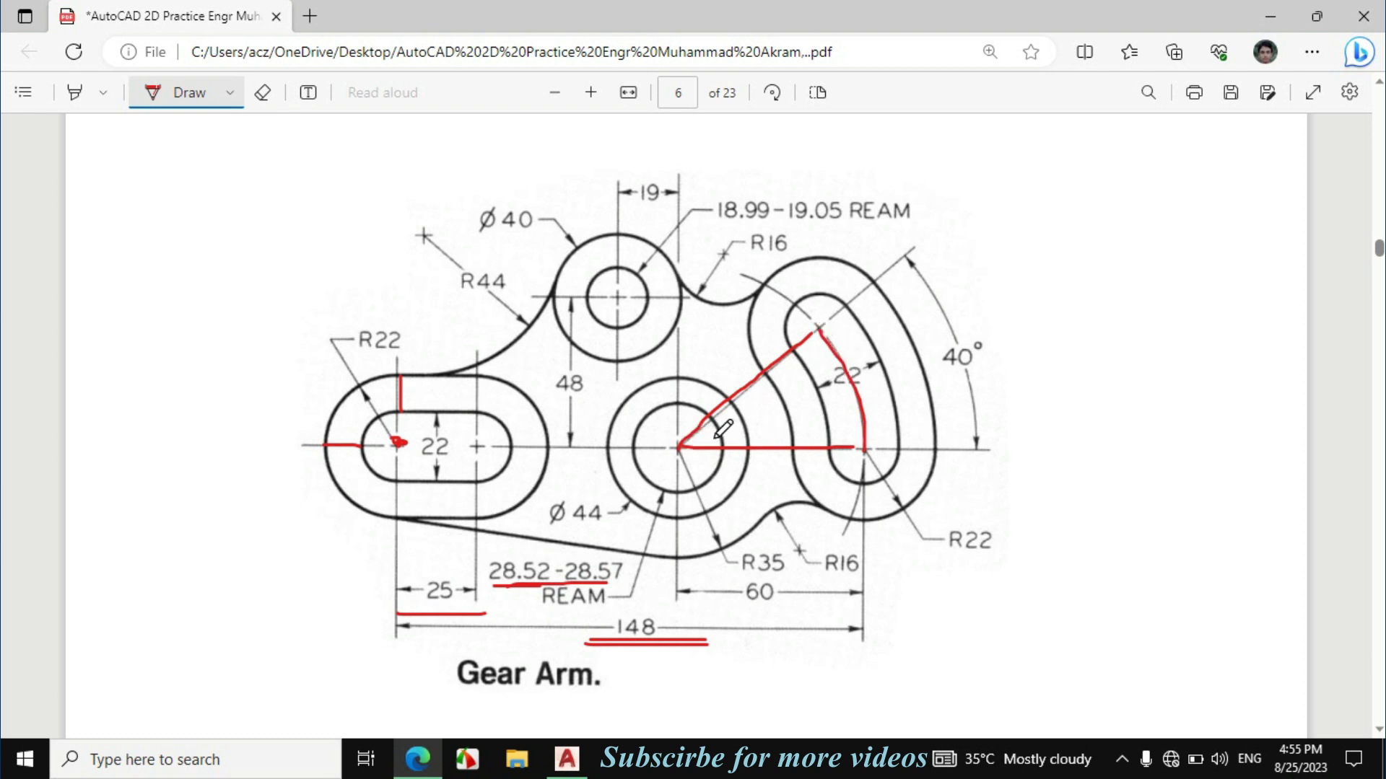
{"action": "left_click_drag", "start_coordinate": [853, 397], "coordinate": [686, 448]}
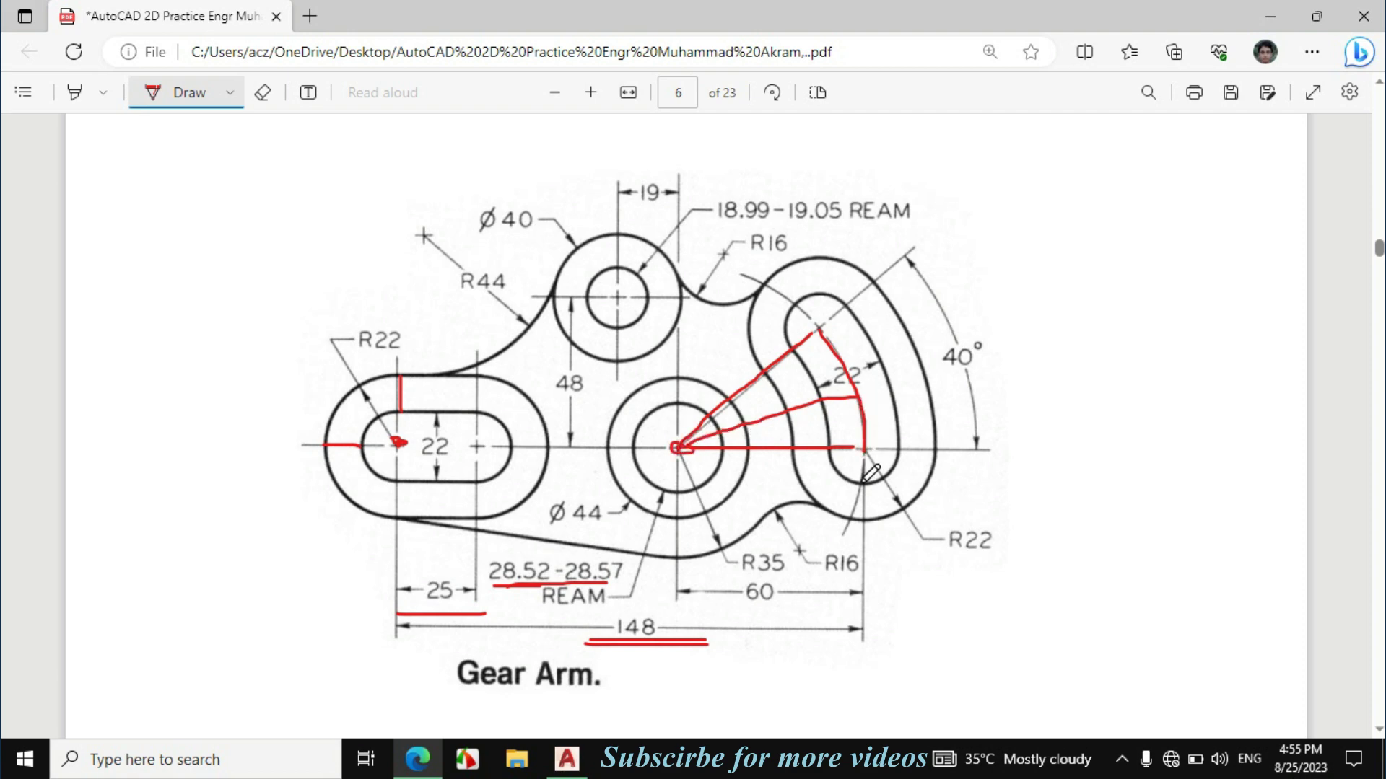
Step: Draw a radius-60 circle centred on the Ø44 boss, then return to the PDF
{"action": "left_click", "coordinate": [569, 758]}
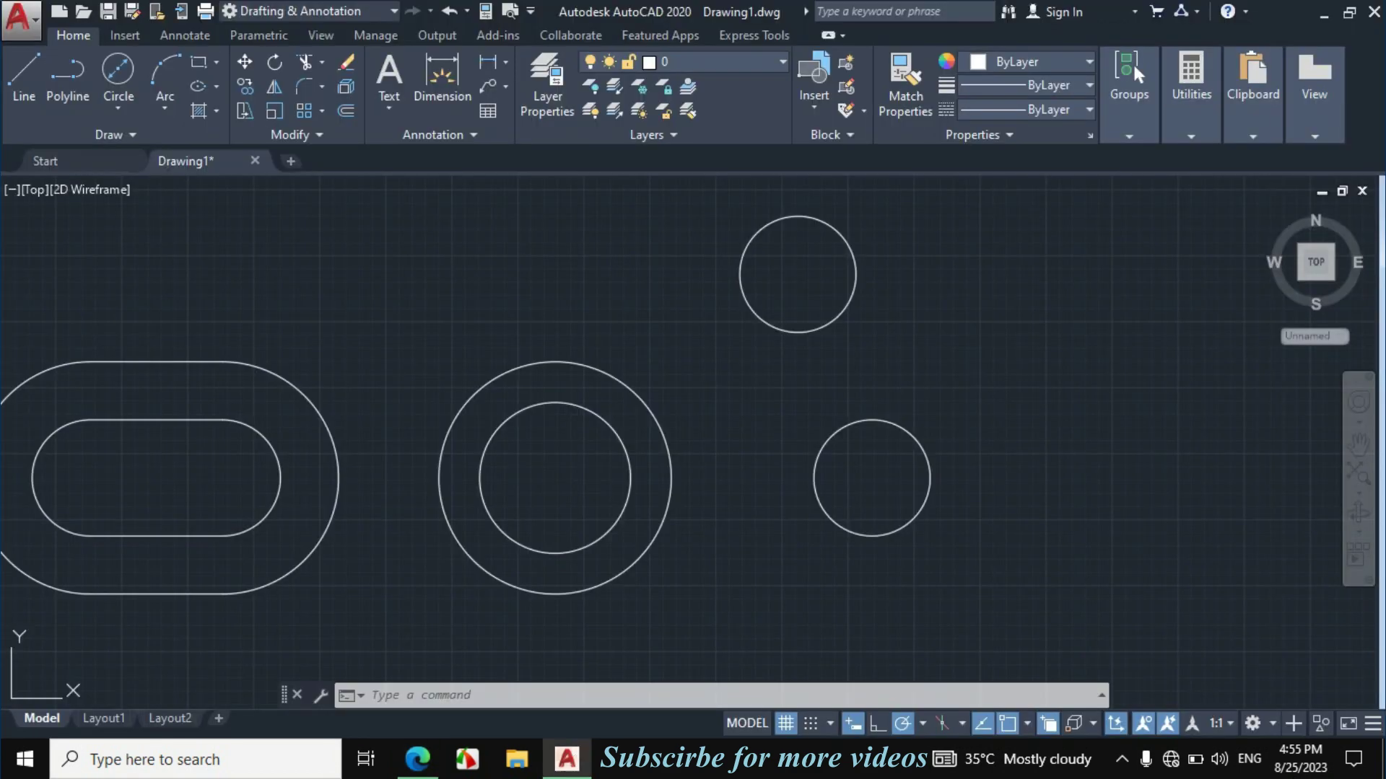
{"action": "left_click", "coordinate": [127, 109]}
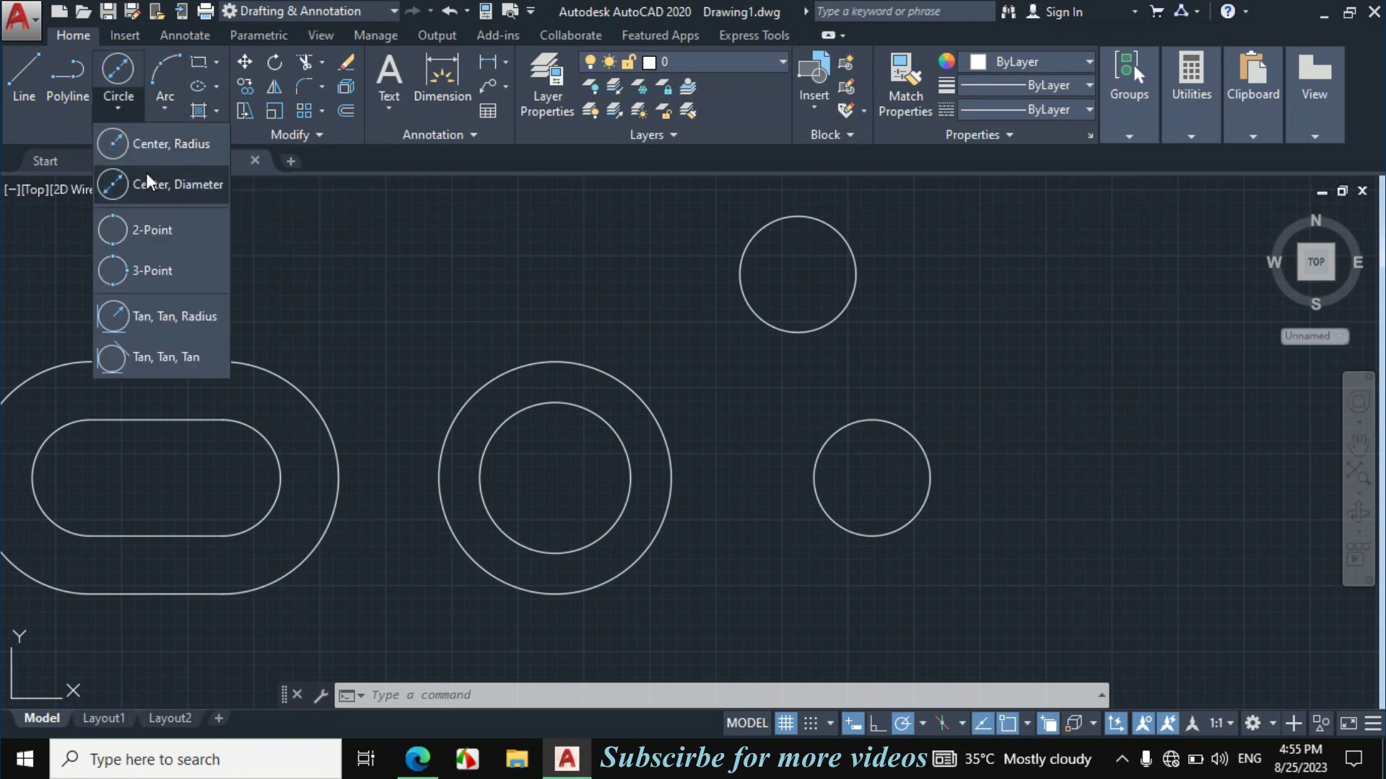
{"action": "left_click", "coordinate": [153, 144]}
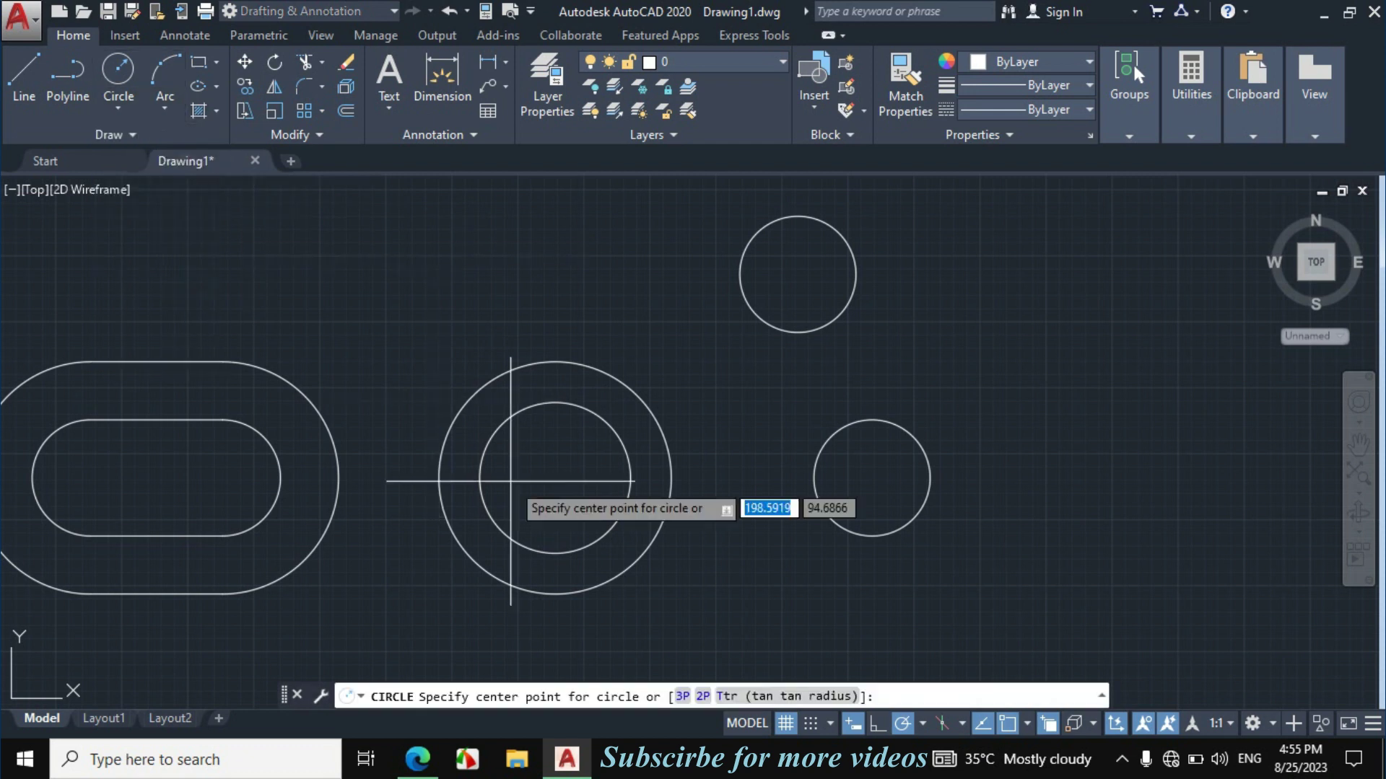
{"action": "left_click", "coordinate": [555, 477]}
{"action": "type", "text": "6"}
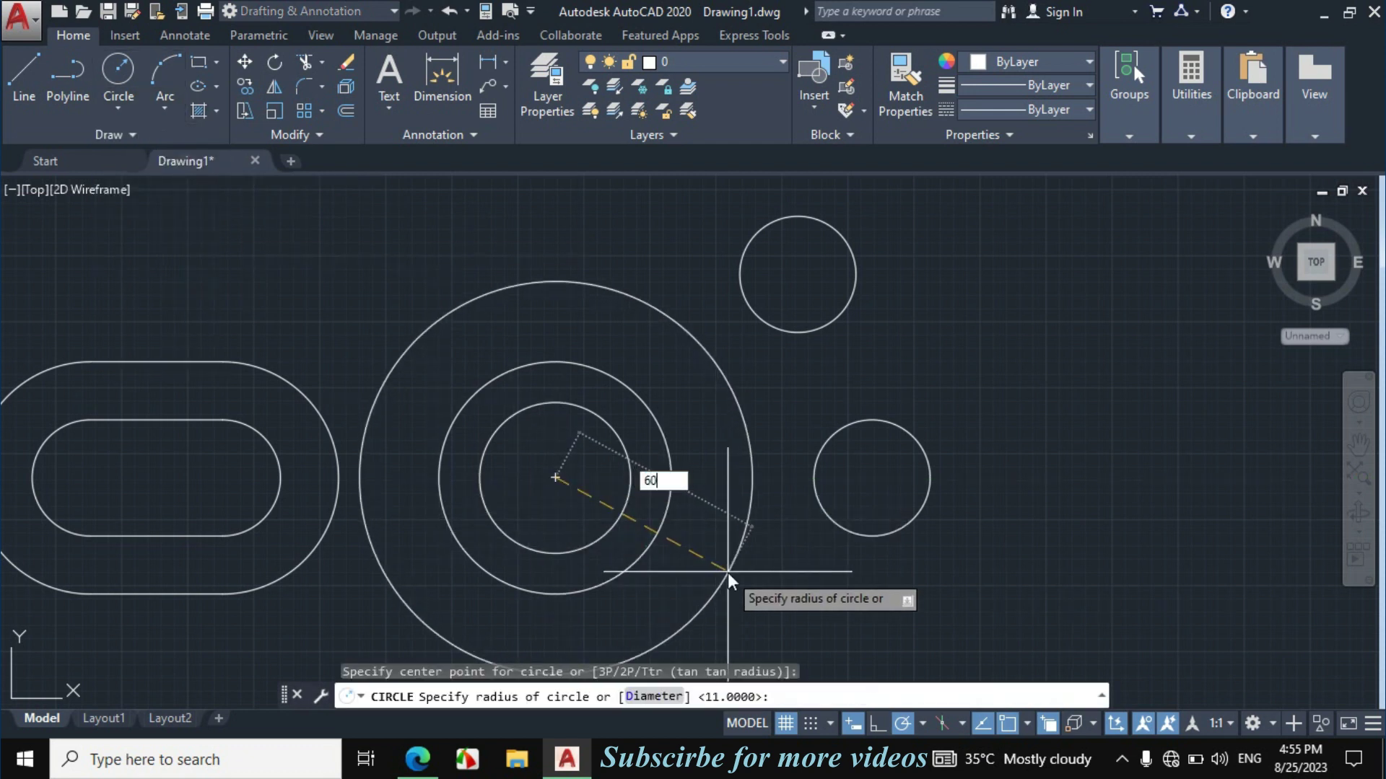
{"action": "type", "text": "0"}
{"action": "key", "text": "Return"}
{"action": "left_click", "coordinate": [417, 757]}
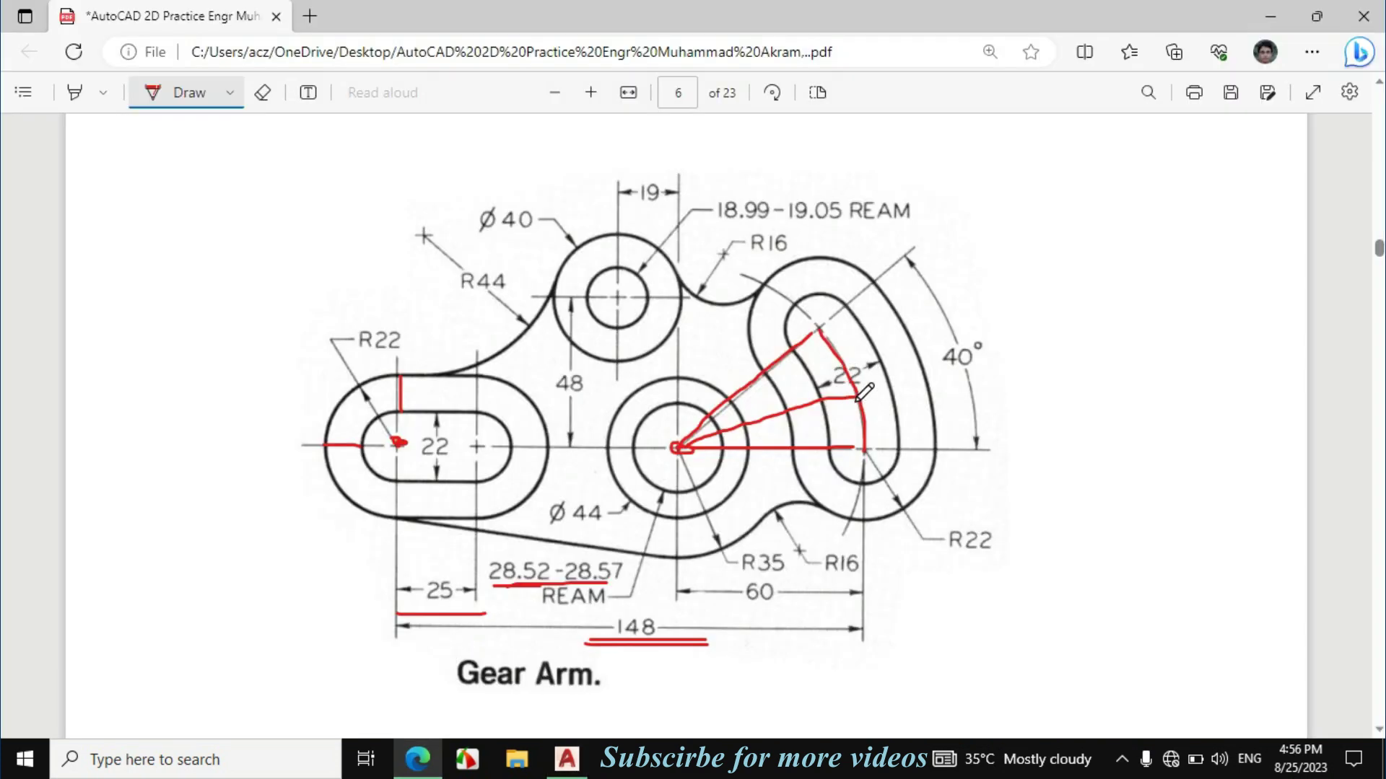
Step: Erase the red radial ink lines and add a cross tick on the slot's centre arc
{"action": "left_click_drag", "start_coordinate": [855, 503], "coordinate": [870, 446]}
{"action": "mouse_move", "coordinate": [819, 395]}
{"action": "left_mouse_down"}
{"action": "mouse_move", "coordinate": [890, 383]}
{"action": "mouse_move", "coordinate": [882, 413]}
{"action": "mouse_move", "coordinate": [898, 410]}
{"action": "mouse_move", "coordinate": [846, 426]}
{"action": "left_mouse_up"}
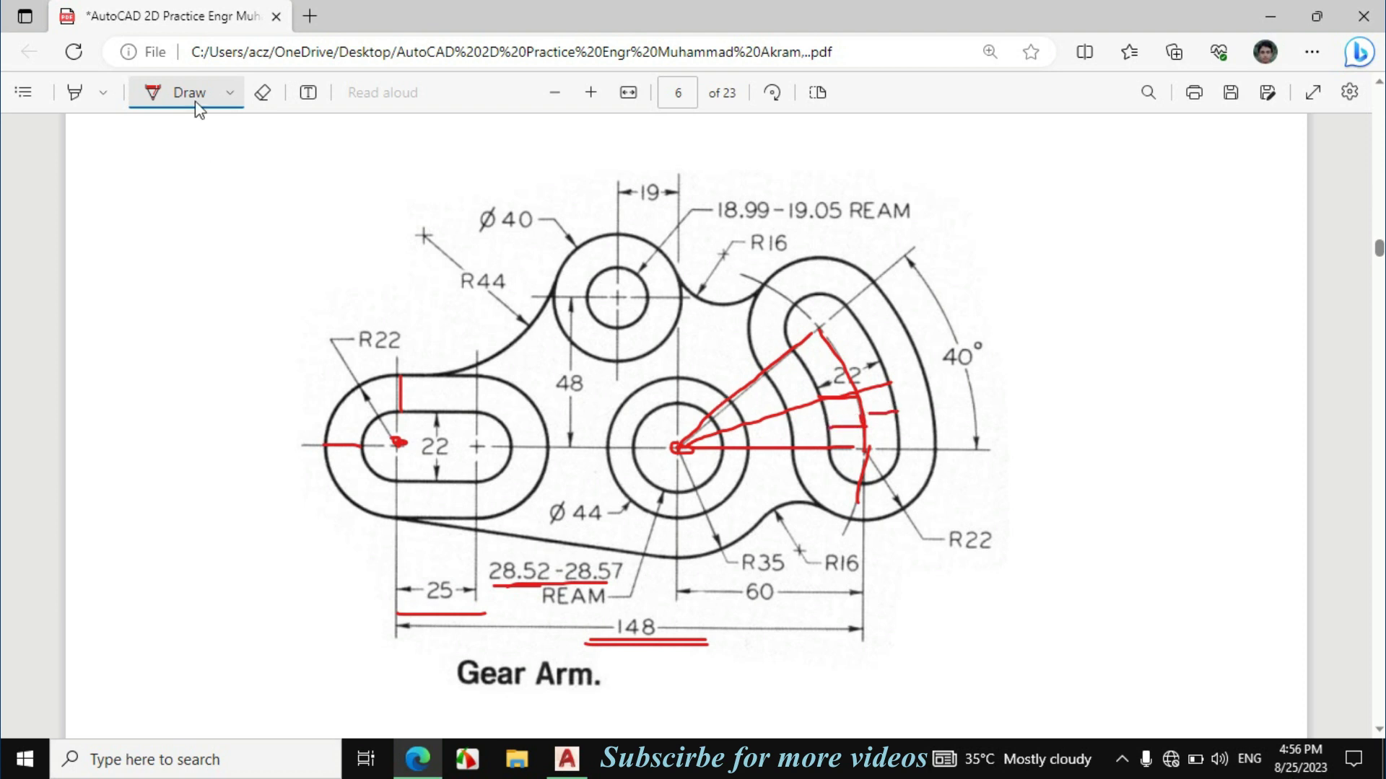
{"action": "left_click", "coordinate": [262, 93]}
{"action": "mouse_move", "coordinate": [769, 340]}
{"action": "left_mouse_down"}
{"action": "mouse_move", "coordinate": [803, 459]}
{"action": "mouse_move", "coordinate": [797, 407]}
{"action": "mouse_move", "coordinate": [843, 377]}
{"action": "mouse_move", "coordinate": [812, 363]}
{"action": "mouse_move", "coordinate": [892, 403]}
{"action": "mouse_move", "coordinate": [864, 431]}
{"action": "left_mouse_up"}
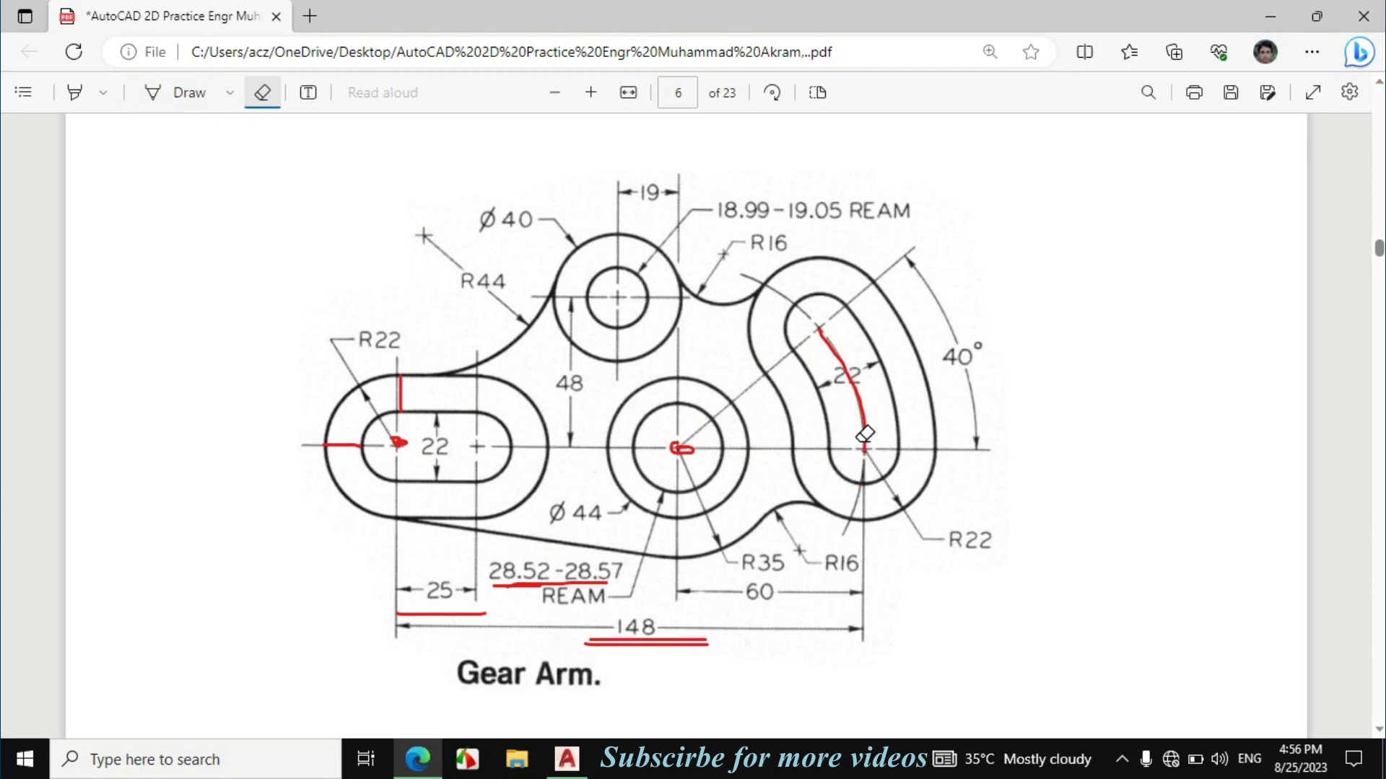
{"action": "left_click", "coordinate": [174, 102]}
{"action": "mouse_move", "coordinate": [862, 403]}
{"action": "left_mouse_down"}
{"action": "mouse_move", "coordinate": [893, 400]}
{"action": "mouse_move", "coordinate": [830, 424]}
{"action": "left_mouse_up"}
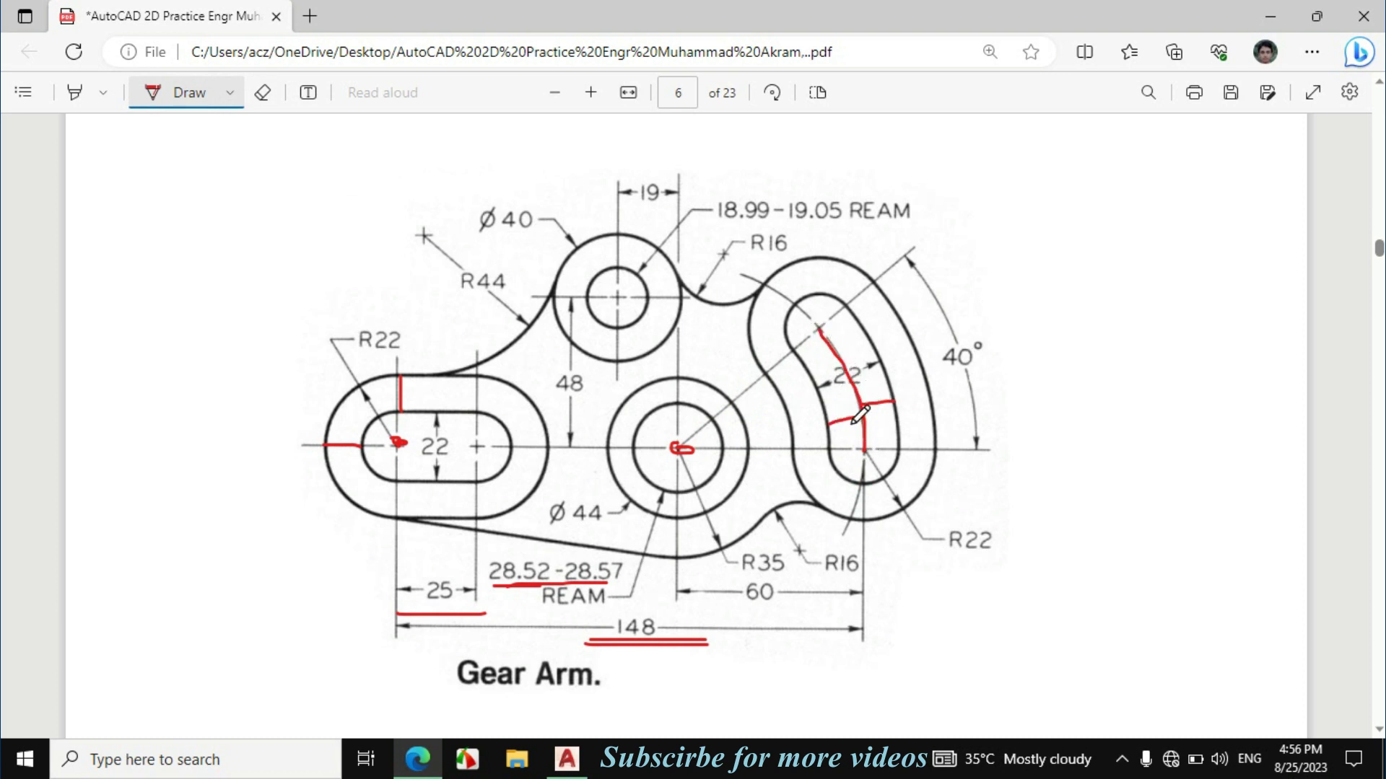
Step: Offset the radius-60 circle by 11 outward and inward to bound the slot width
{"action": "left_click", "coordinate": [567, 759]}
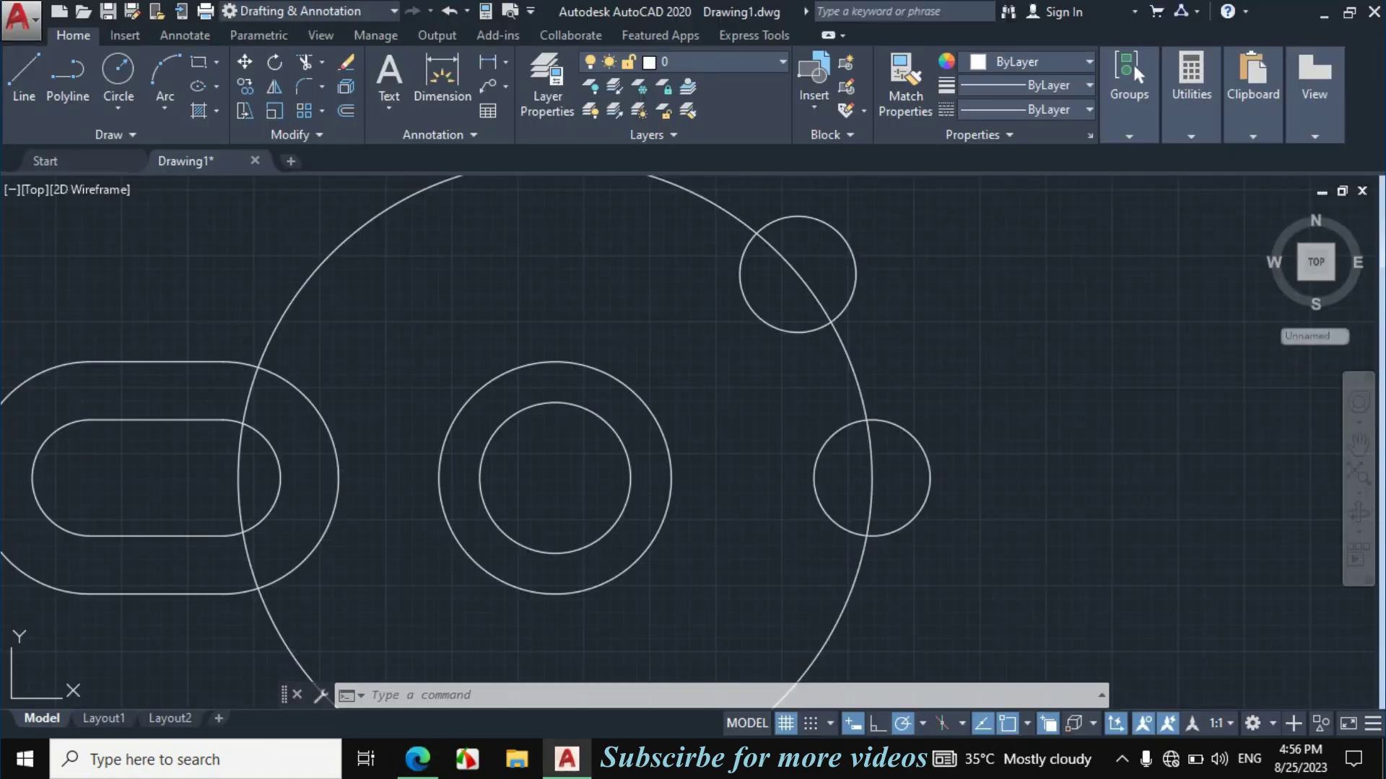
{"action": "type", "text": "o"}
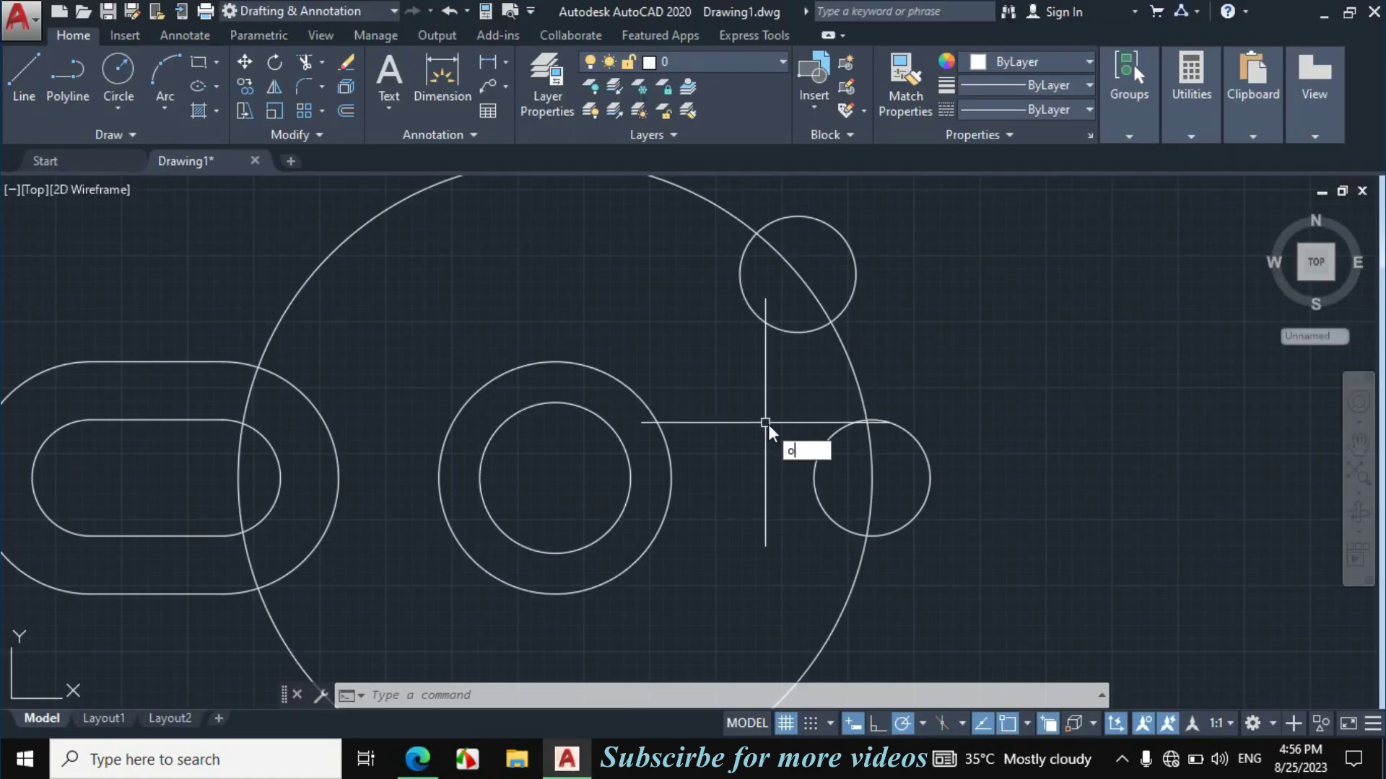
{"action": "key", "text": "Return"}
{"action": "type", "text": "1"}
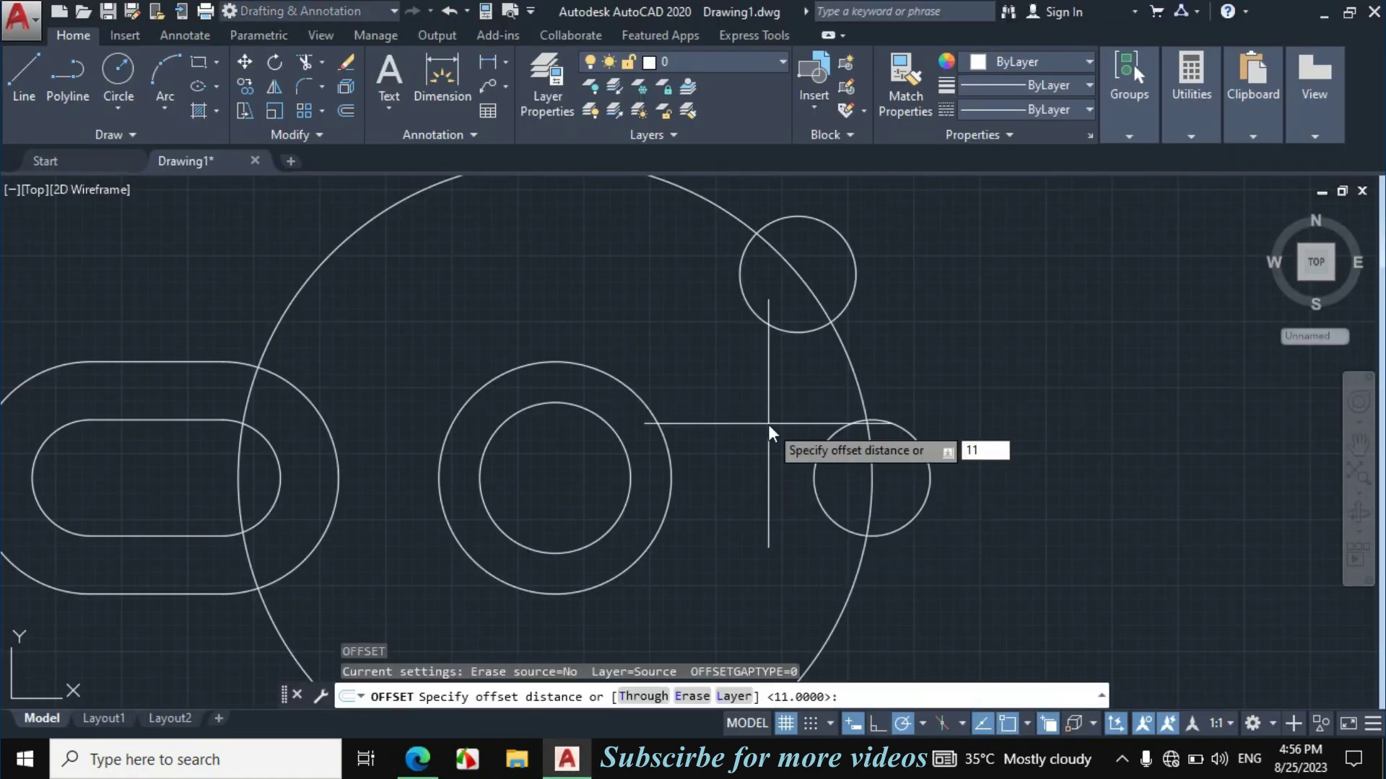
{"action": "type", "text": "1"}
{"action": "key", "text": "Return"}
{"action": "left_click", "coordinate": [852, 370]}
{"action": "left_click", "coordinate": [982, 356]}
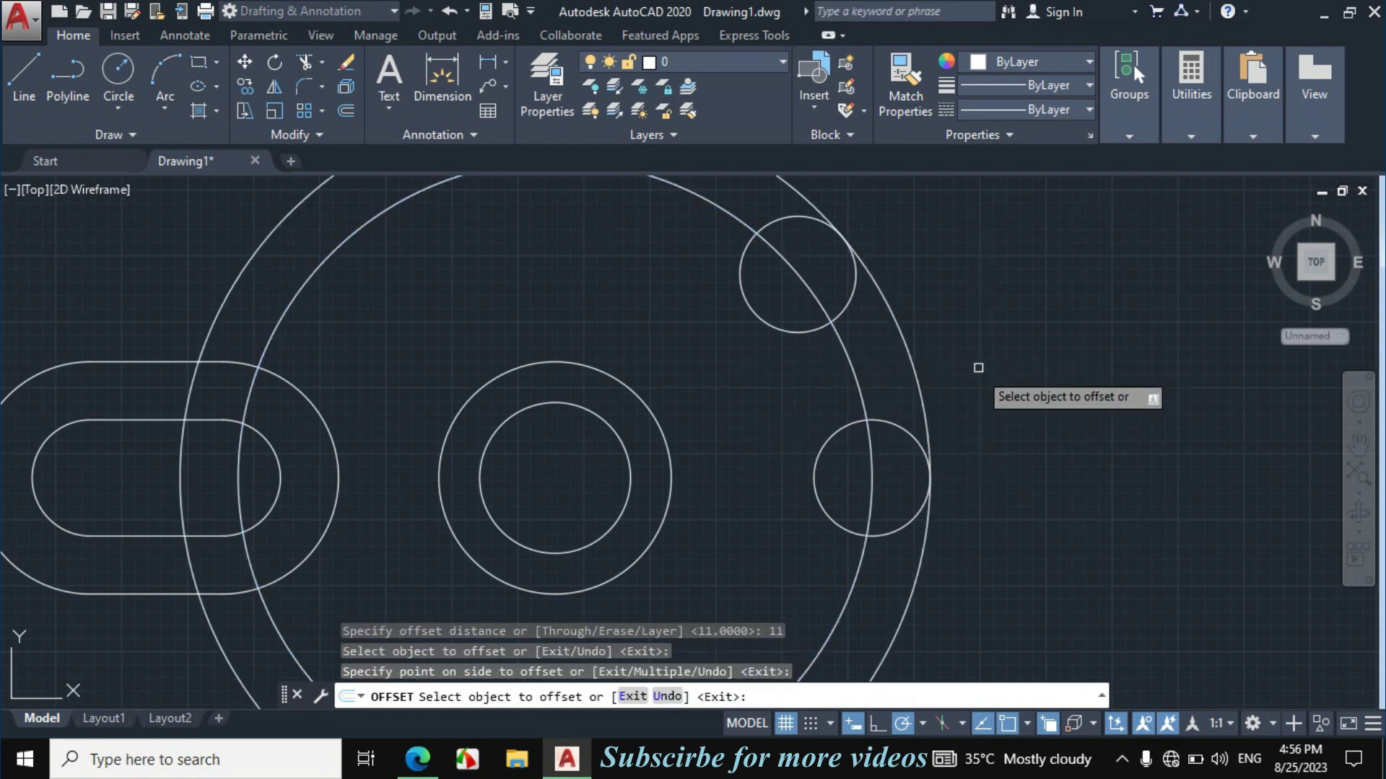
{"action": "left_click", "coordinate": [860, 394]}
{"action": "left_click", "coordinate": [760, 429]}
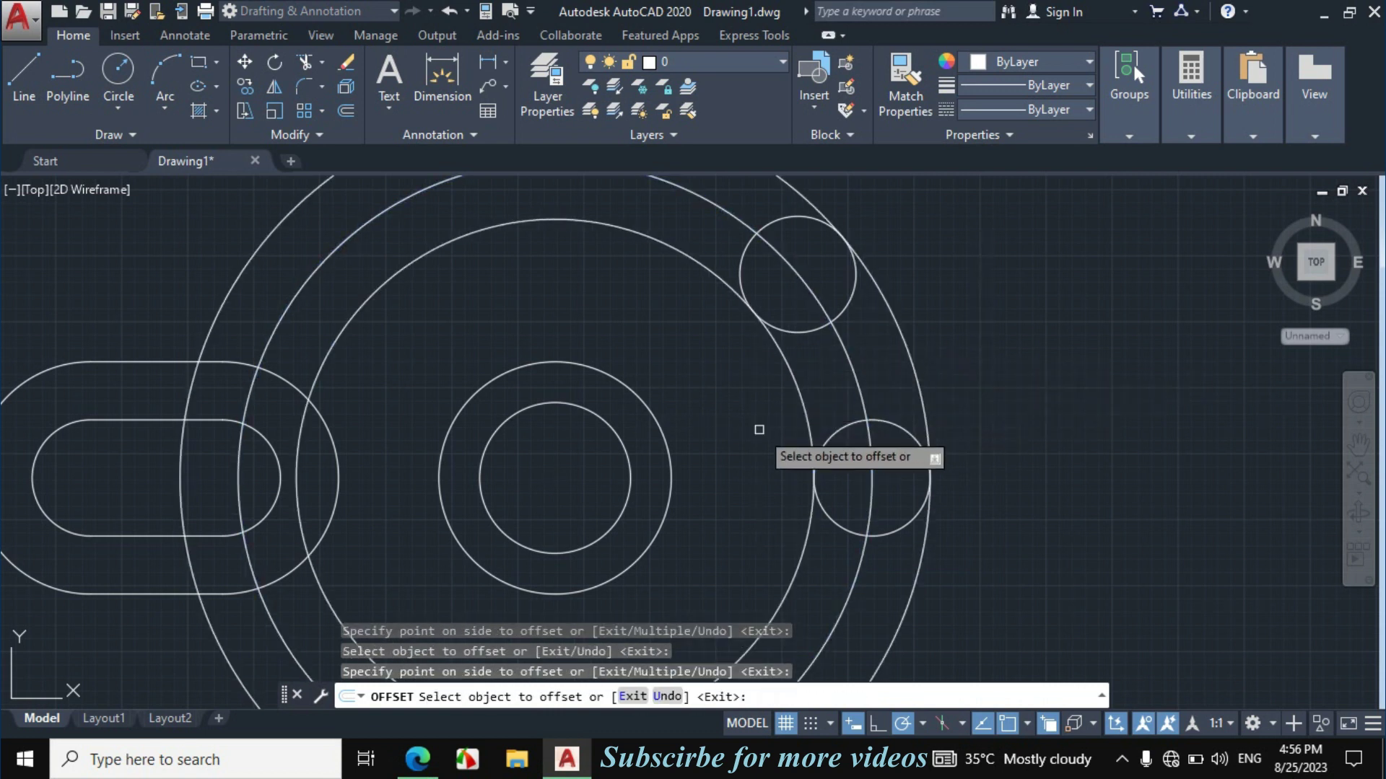
{"action": "key", "text": "Escape"}
{"action": "type", "text": "tr"}
{"action": "key", "text": "Return"}
{"action": "key", "text": "Return"}
{"action": "scroll", "coordinate": [747, 467], "scroll_direction": "down", "scroll_amount": 1}
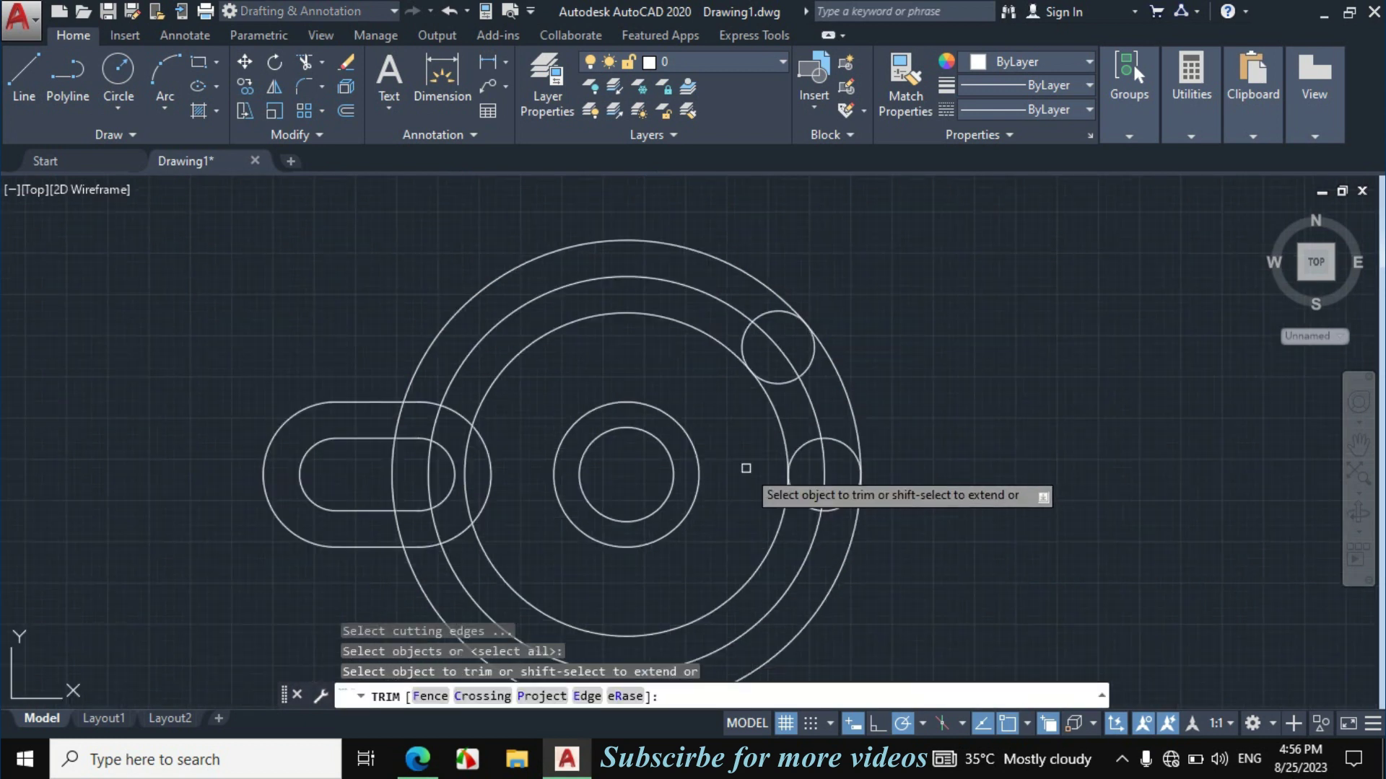
Step: Trim the offset circles and end circles down to the curved slot outline
{"action": "left_click", "coordinate": [663, 225]}
{"action": "left_click", "coordinate": [635, 277]}
{"action": "left_click", "coordinate": [617, 314]}
{"action": "left_click", "coordinate": [875, 576]}
{"action": "left_click", "coordinate": [610, 559]}
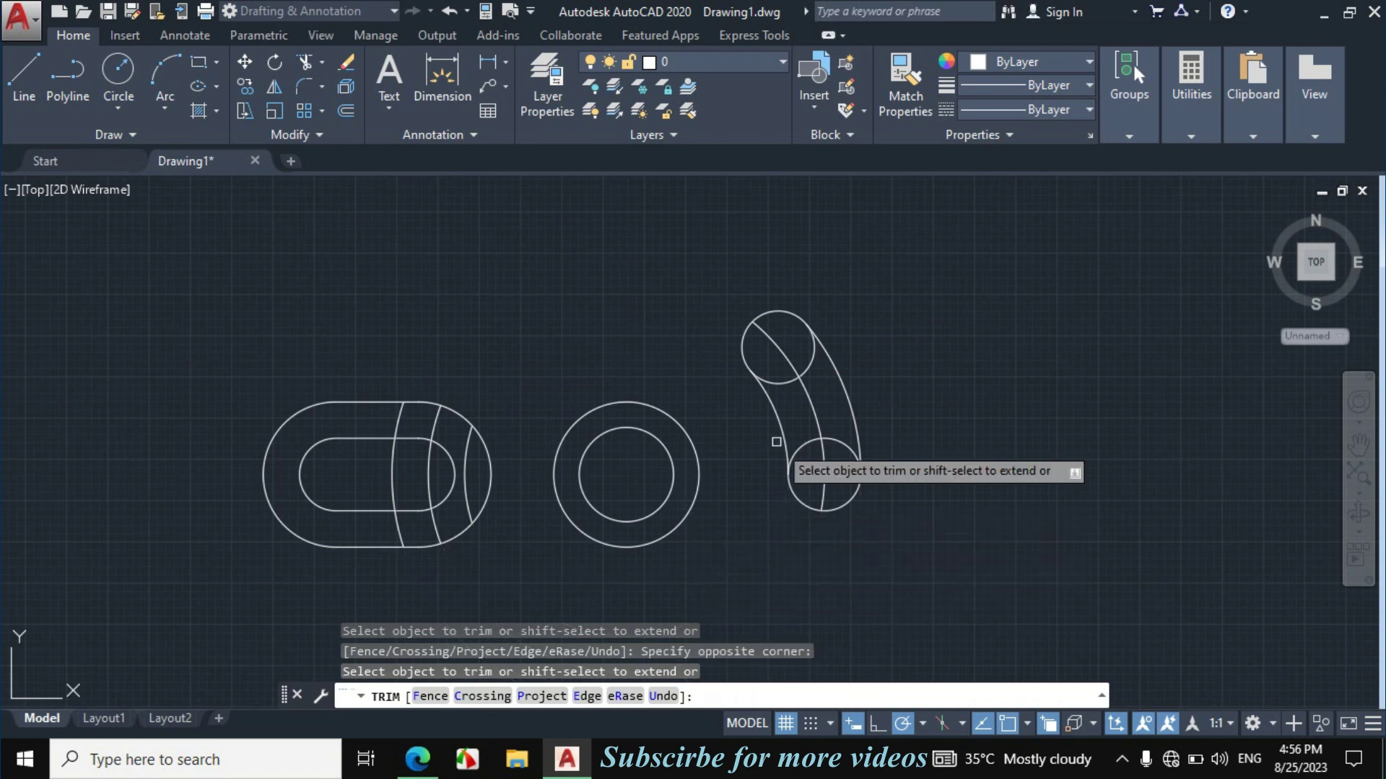
{"action": "left_click", "coordinate": [784, 357]}
{"action": "left_click", "coordinate": [823, 471]}
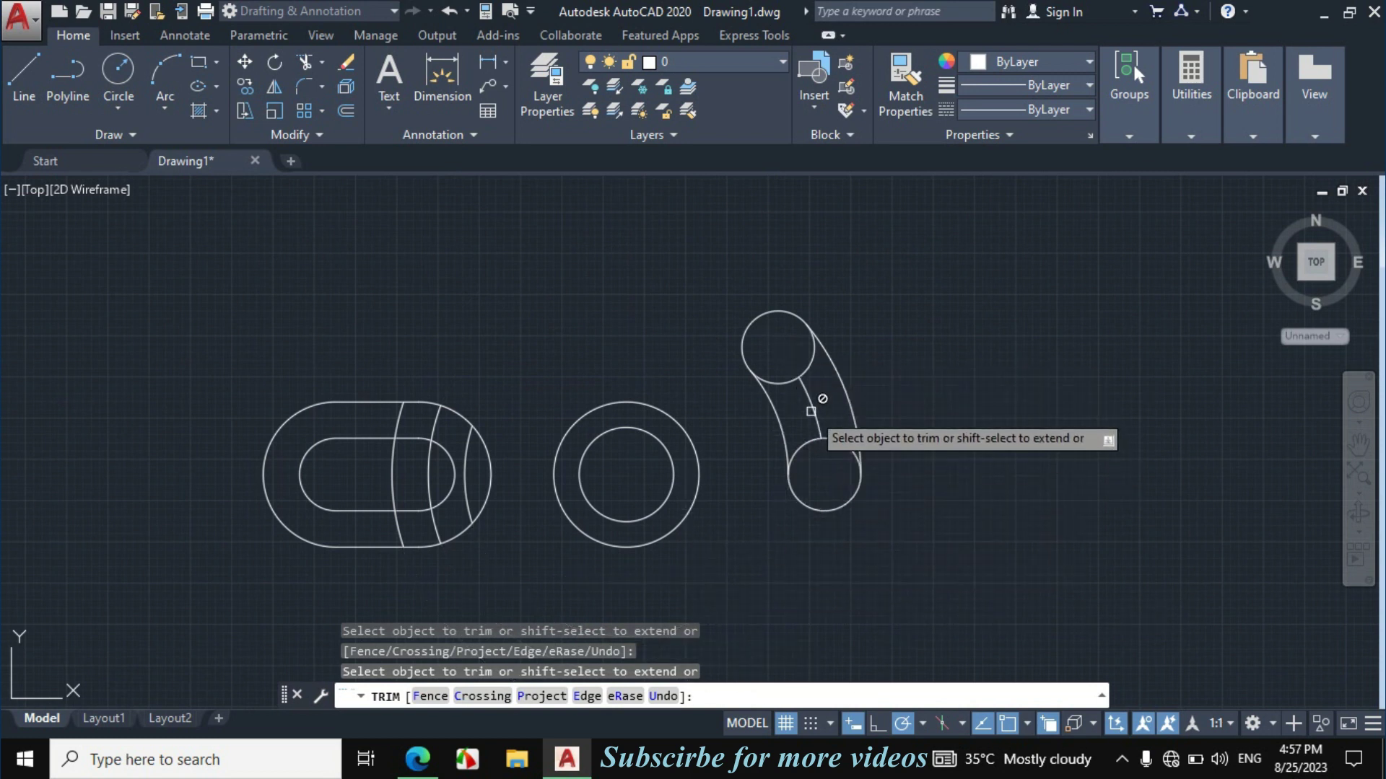
{"action": "left_click", "coordinate": [807, 366]}
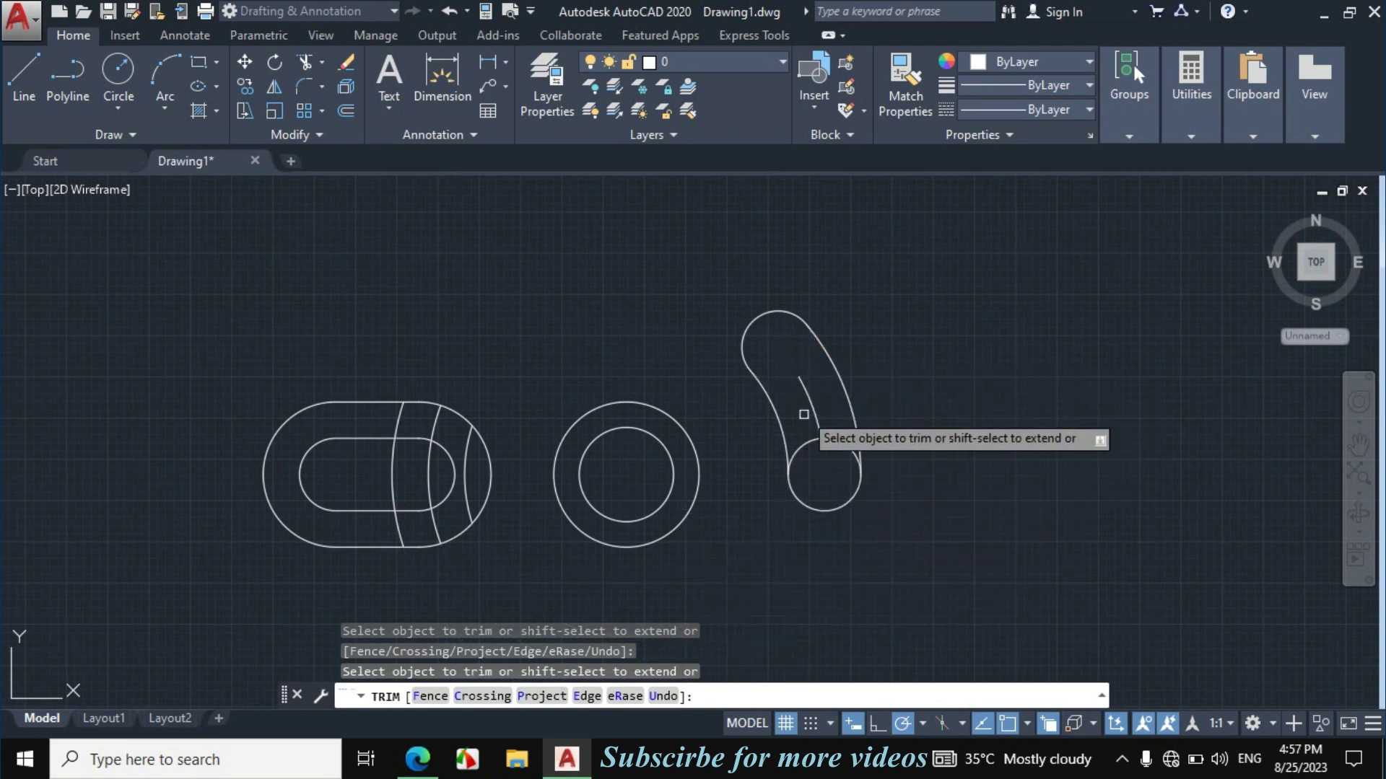
{"action": "key", "text": "Escape"}
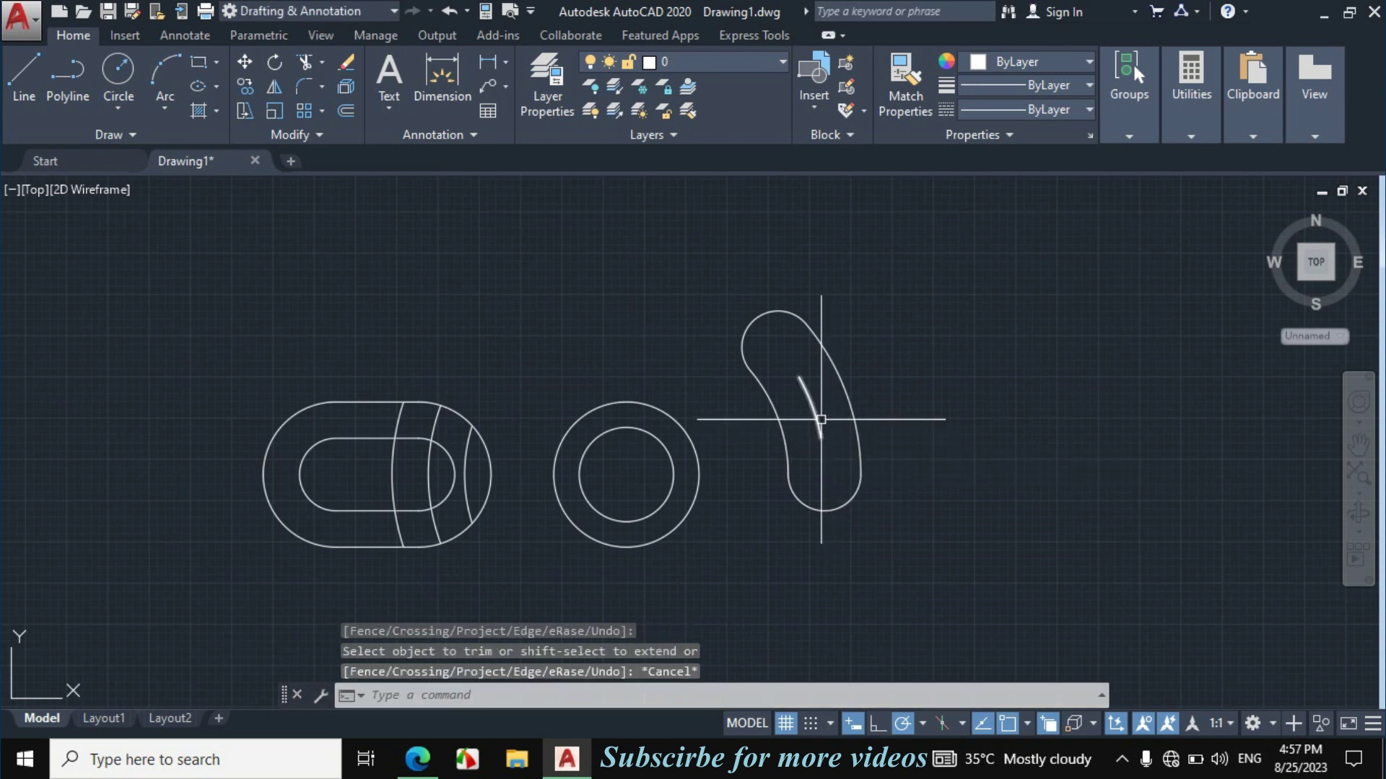
Step: Erase the four leftover arcs in the curved and left slots, then show the PDF
{"action": "left_click", "coordinate": [818, 417]}
{"action": "left_click", "coordinate": [466, 457]}
{"action": "left_click", "coordinate": [431, 466]}
{"action": "left_click", "coordinate": [393, 464]}
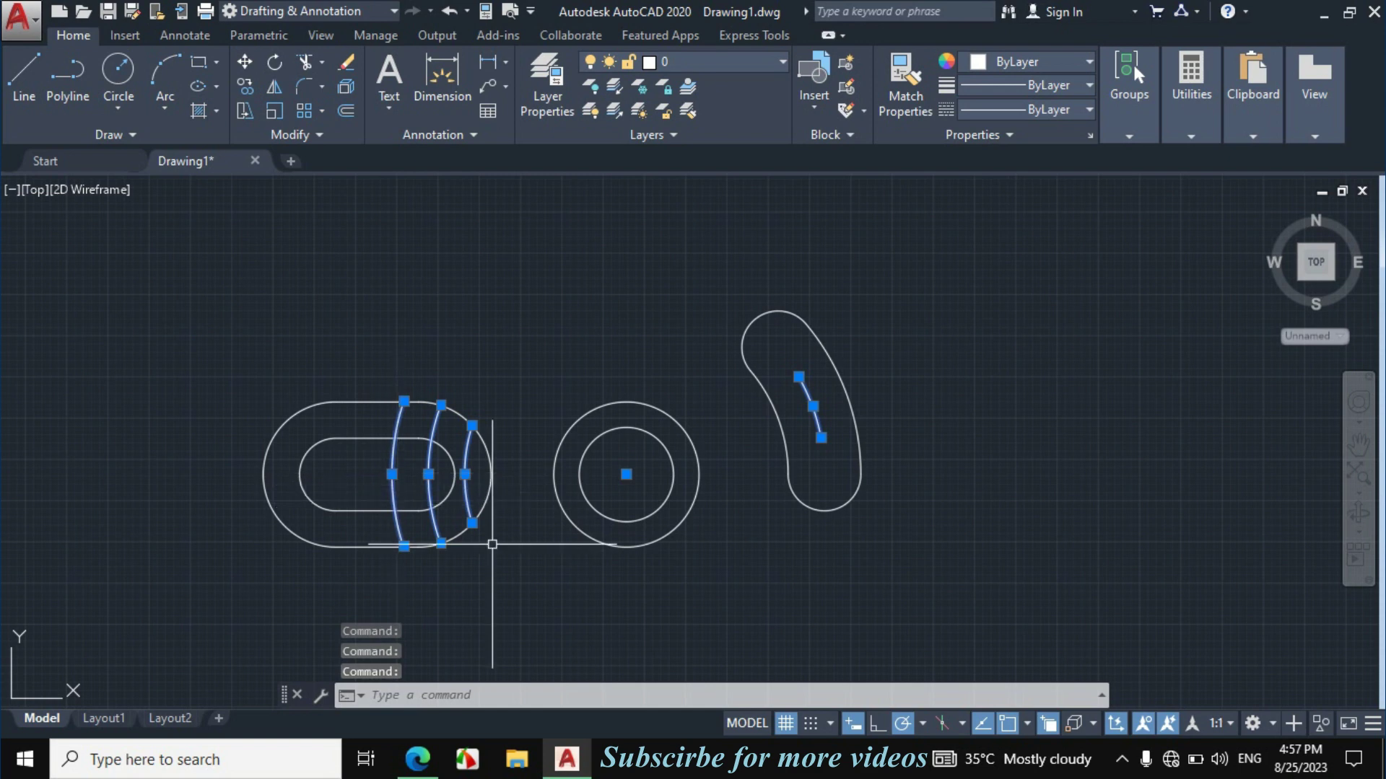
{"action": "type", "text": "E"}
{"action": "key", "text": "Return"}
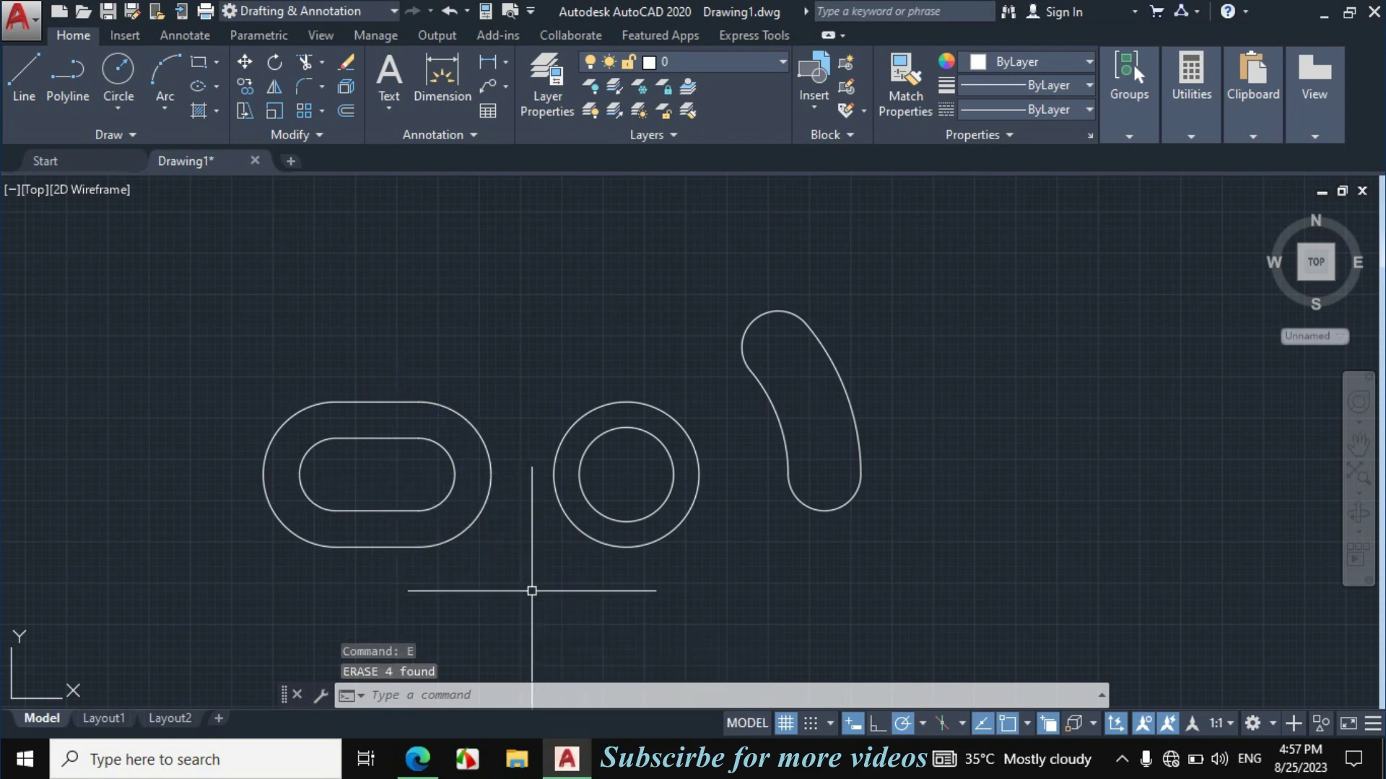
{"action": "left_click", "coordinate": [417, 758]}
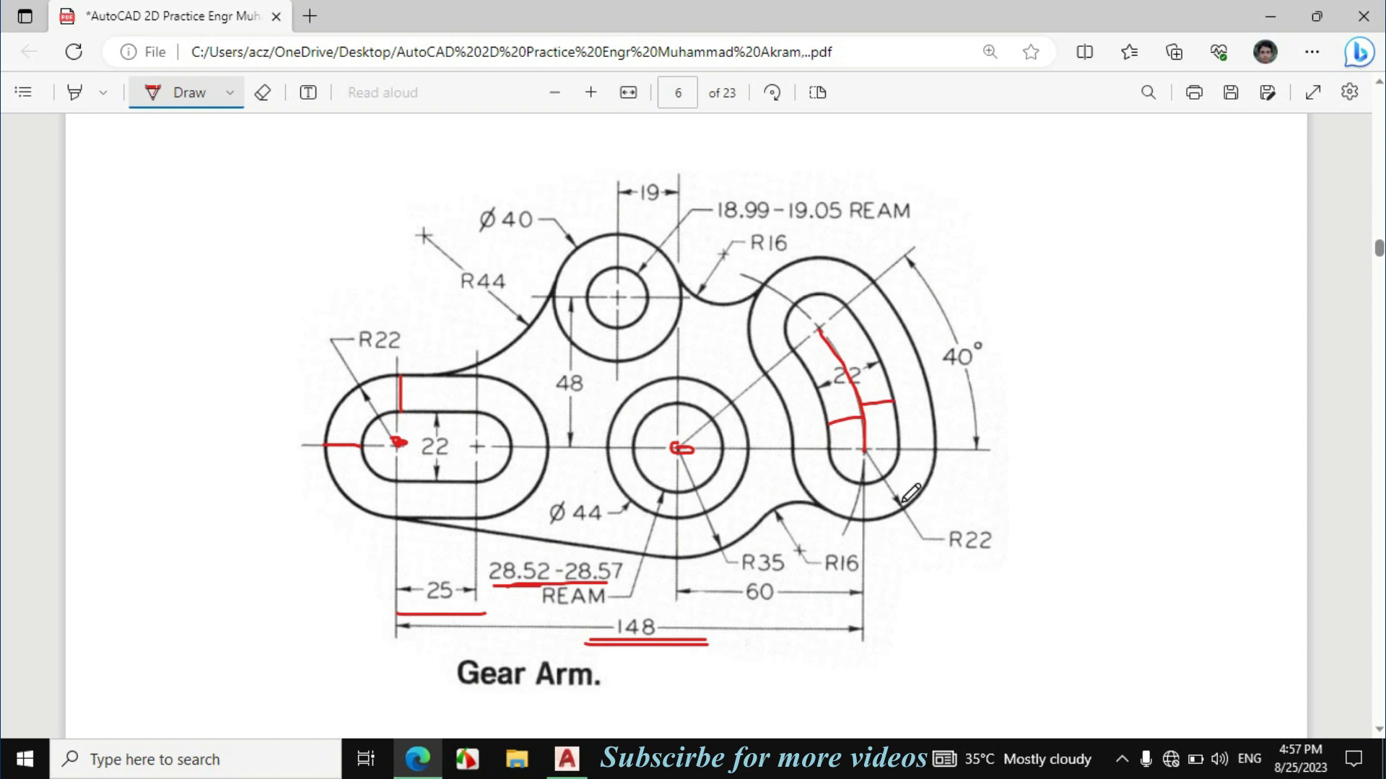
Step: Mark the R22 slot-end leader and underline its R22 label in red ink
{"action": "left_click_drag", "start_coordinate": [866, 452], "coordinate": [903, 503]}
{"action": "left_click_drag", "start_coordinate": [953, 550], "coordinate": [1001, 551]}
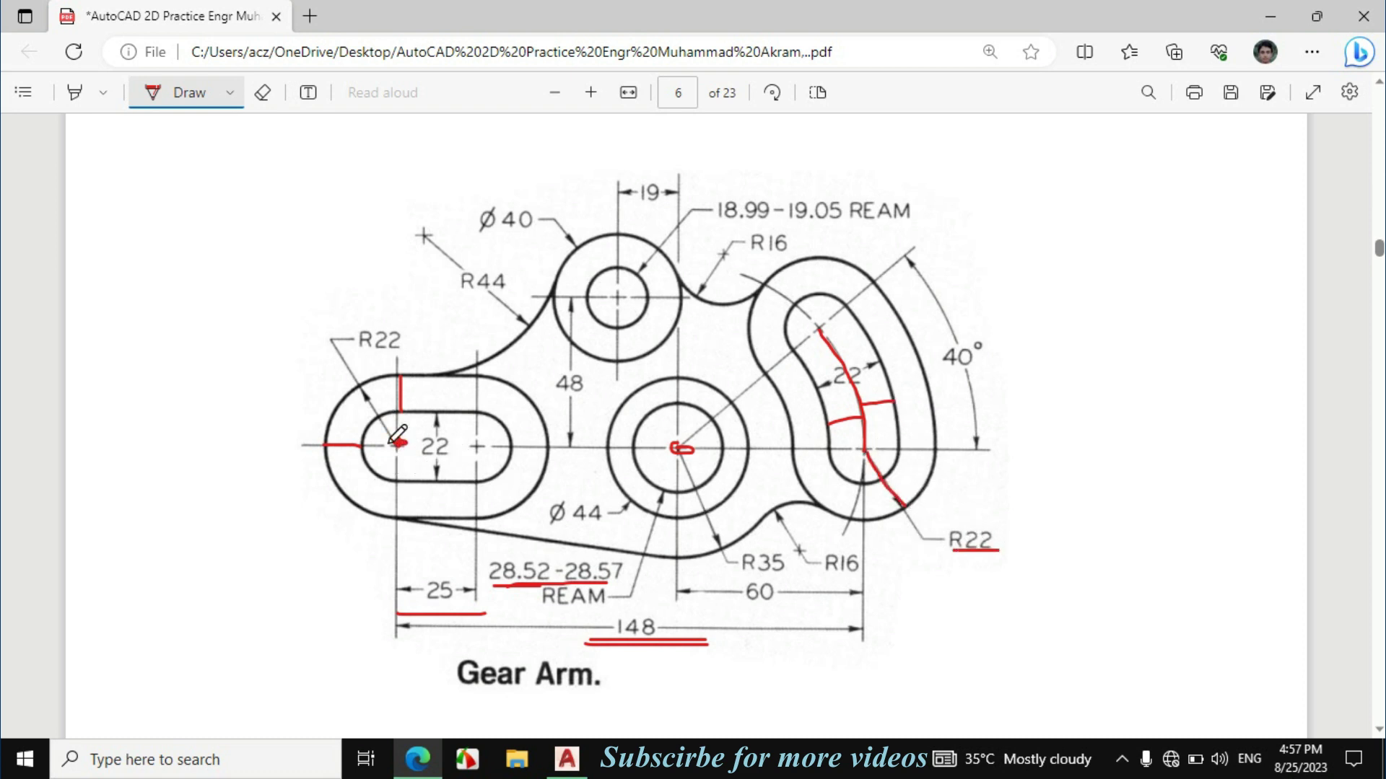
{"action": "left_click_drag", "start_coordinate": [940, 556], "coordinate": [988, 557]}
{"action": "mouse_move", "coordinate": [863, 453]}
{"action": "left_mouse_down"}
{"action": "mouse_move", "coordinate": [861, 476]}
{"action": "mouse_move", "coordinate": [922, 487]}
{"action": "left_mouse_up"}
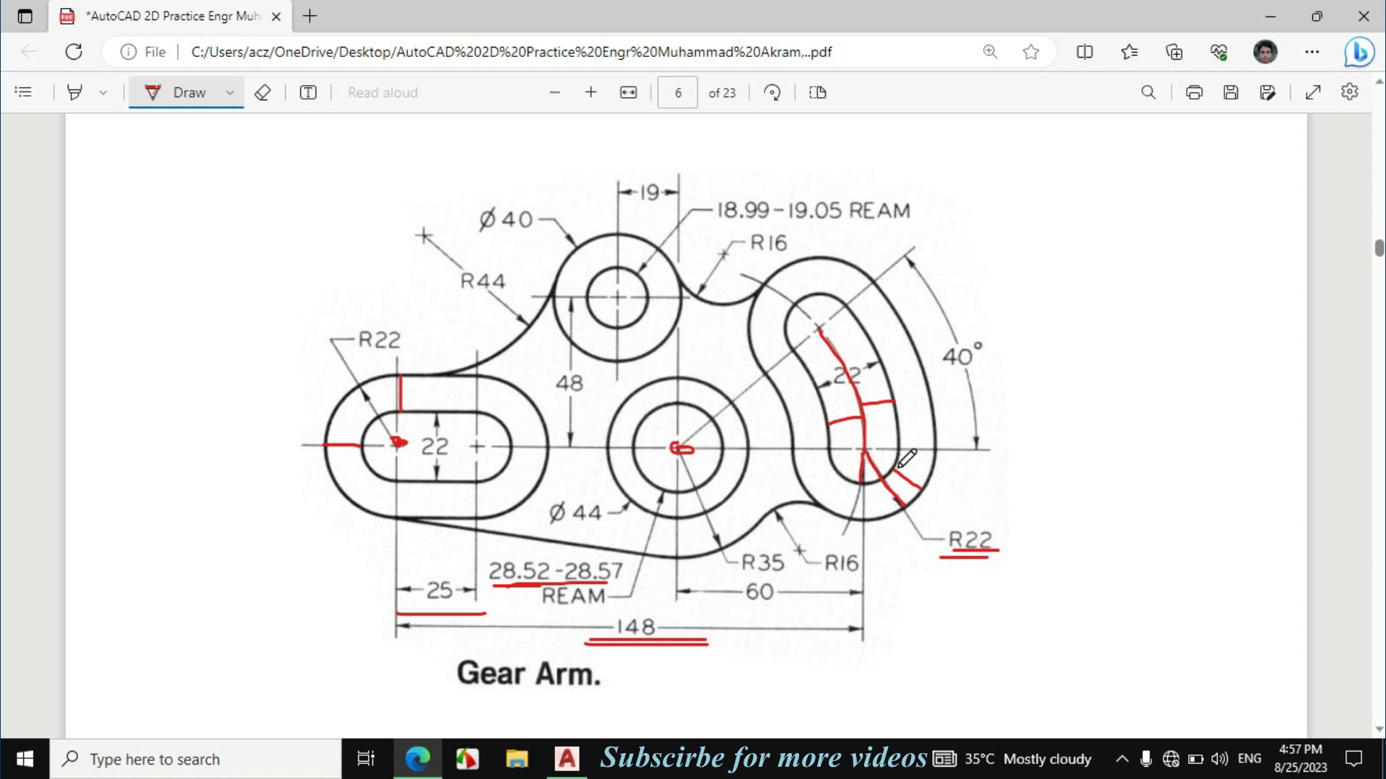
Step: Erase the red ink around R22, the curved slot and the centre boss; return to AutoCAD
{"action": "left_click", "coordinate": [262, 92]}
{"action": "left_click", "coordinate": [967, 555]}
{"action": "left_click", "coordinate": [906, 480]}
{"action": "left_click_drag", "start_coordinate": [866, 447], "coordinate": [882, 410]}
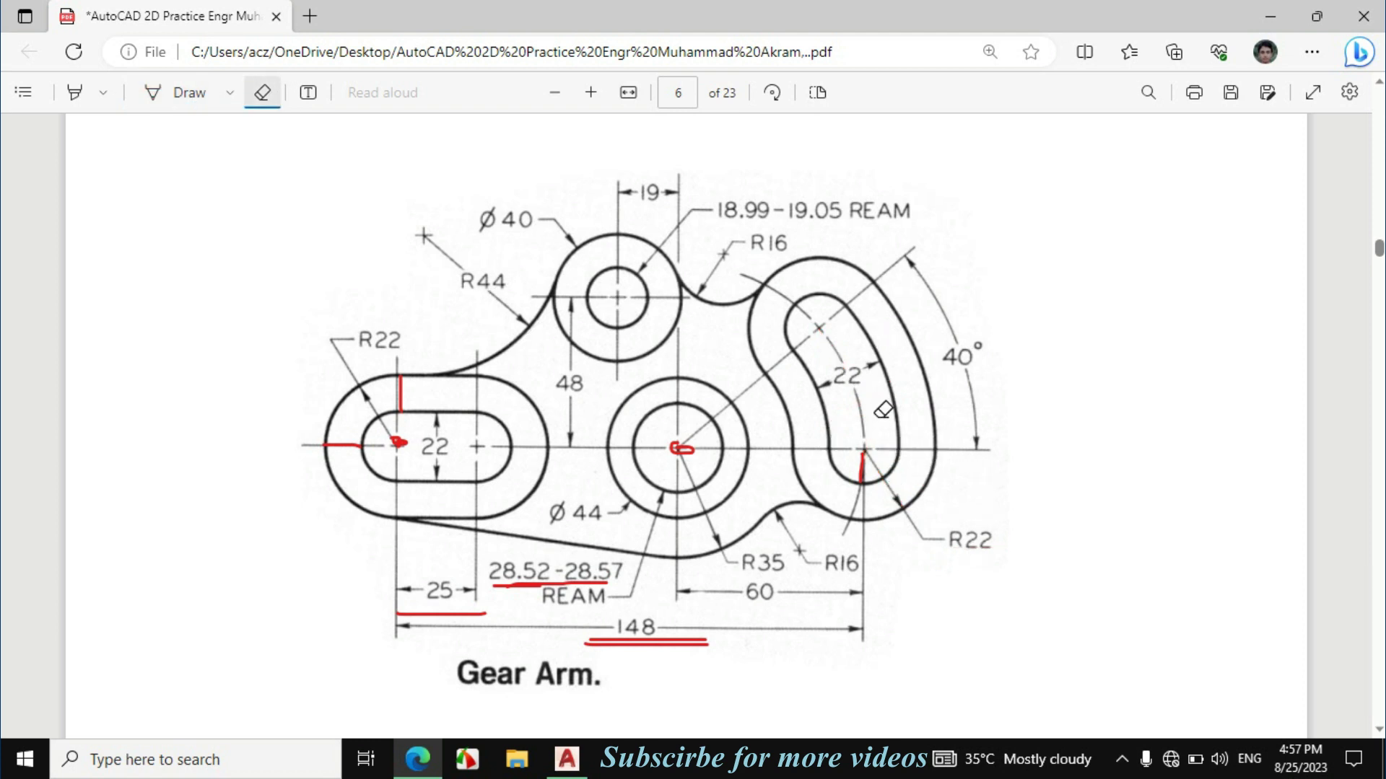
{"action": "left_click", "coordinate": [682, 449]}
{"action": "left_click", "coordinate": [180, 92]}
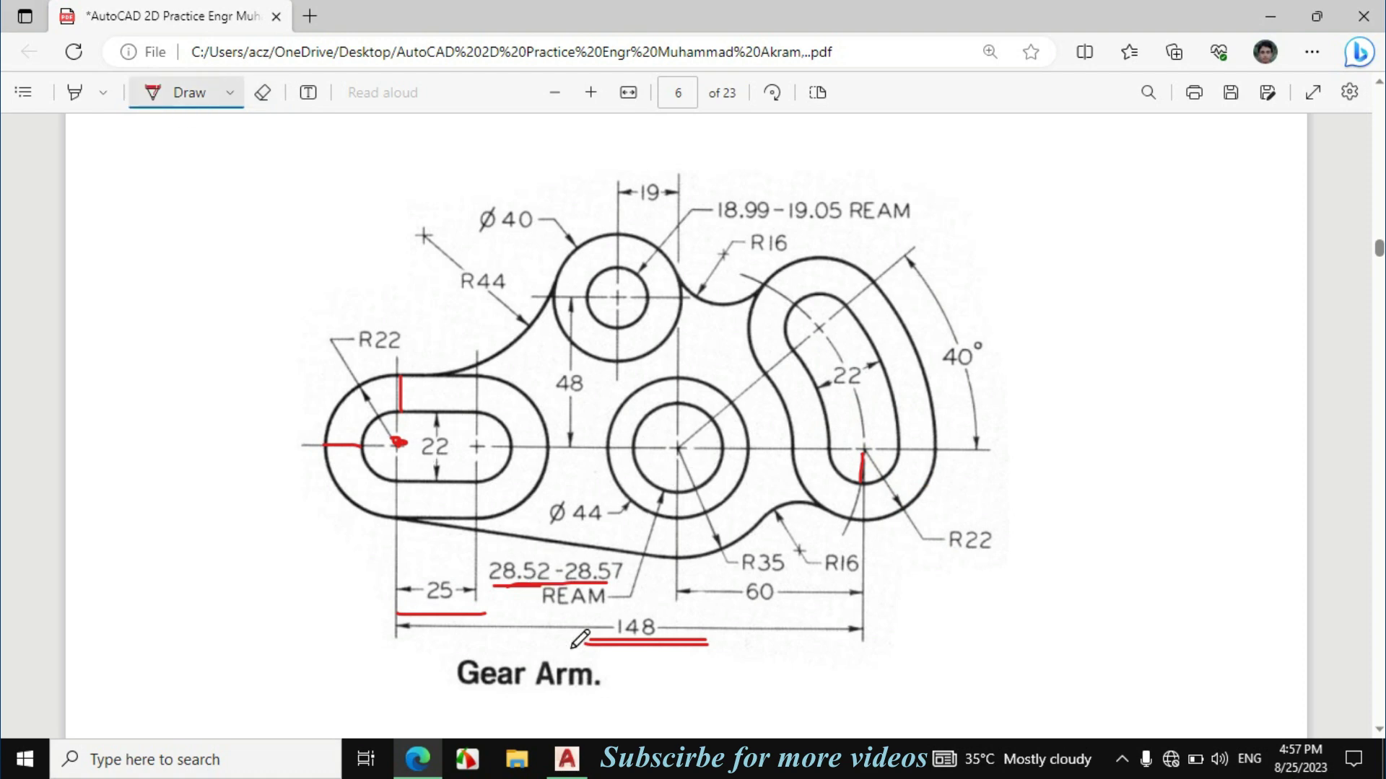
{"action": "left_click", "coordinate": [578, 763]}
Step: Offset the curved slot's right, left and top arcs outward by 11
{"action": "type", "text": "o"}
{"action": "key", "text": "Return"}
{"action": "type", "text": "11"}
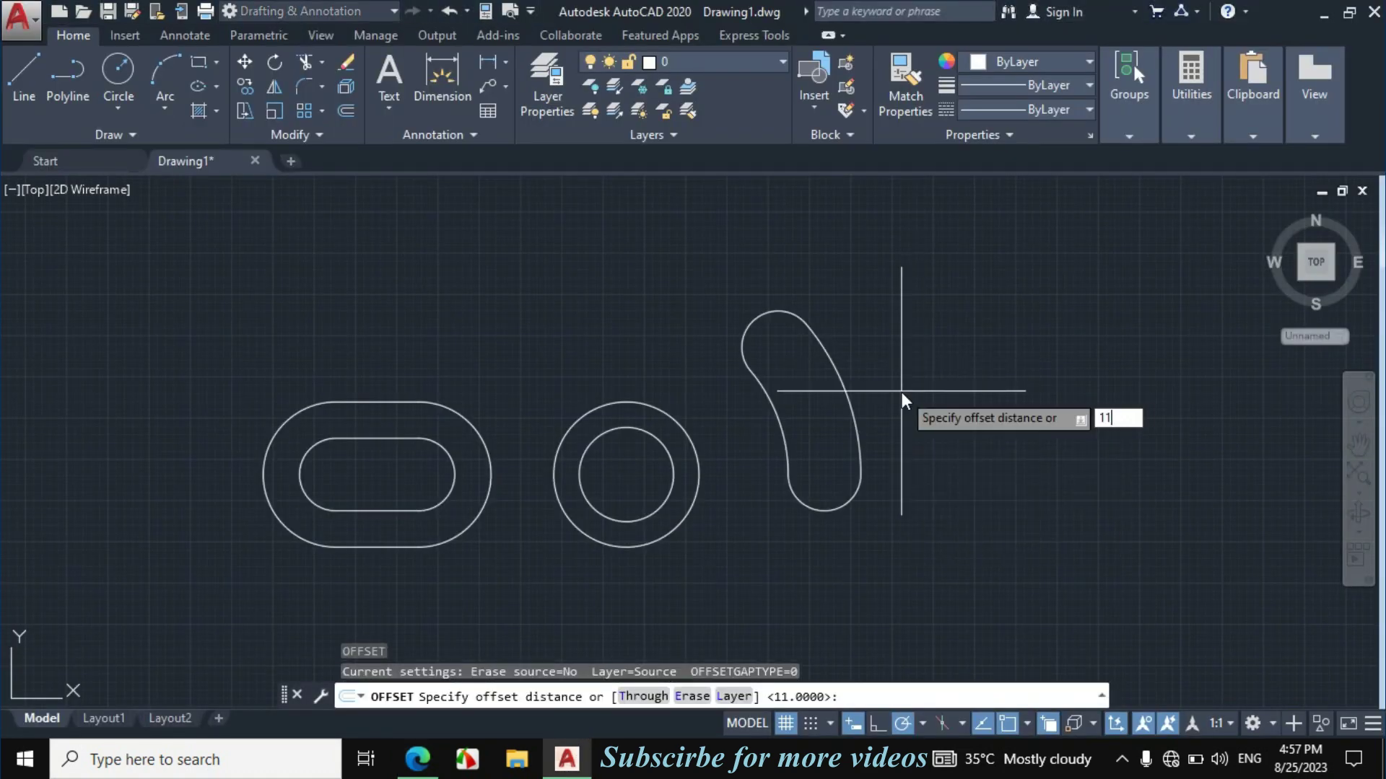
{"action": "key", "text": "Return"}
{"action": "left_click", "coordinate": [859, 427]}
{"action": "left_click", "coordinate": [870, 440]}
{"action": "left_click", "coordinate": [792, 469]}
{"action": "left_click", "coordinate": [742, 453]}
{"action": "left_click", "coordinate": [744, 321]}
{"action": "left_click", "coordinate": [685, 285]}
{"action": "key", "text": "Escape"}
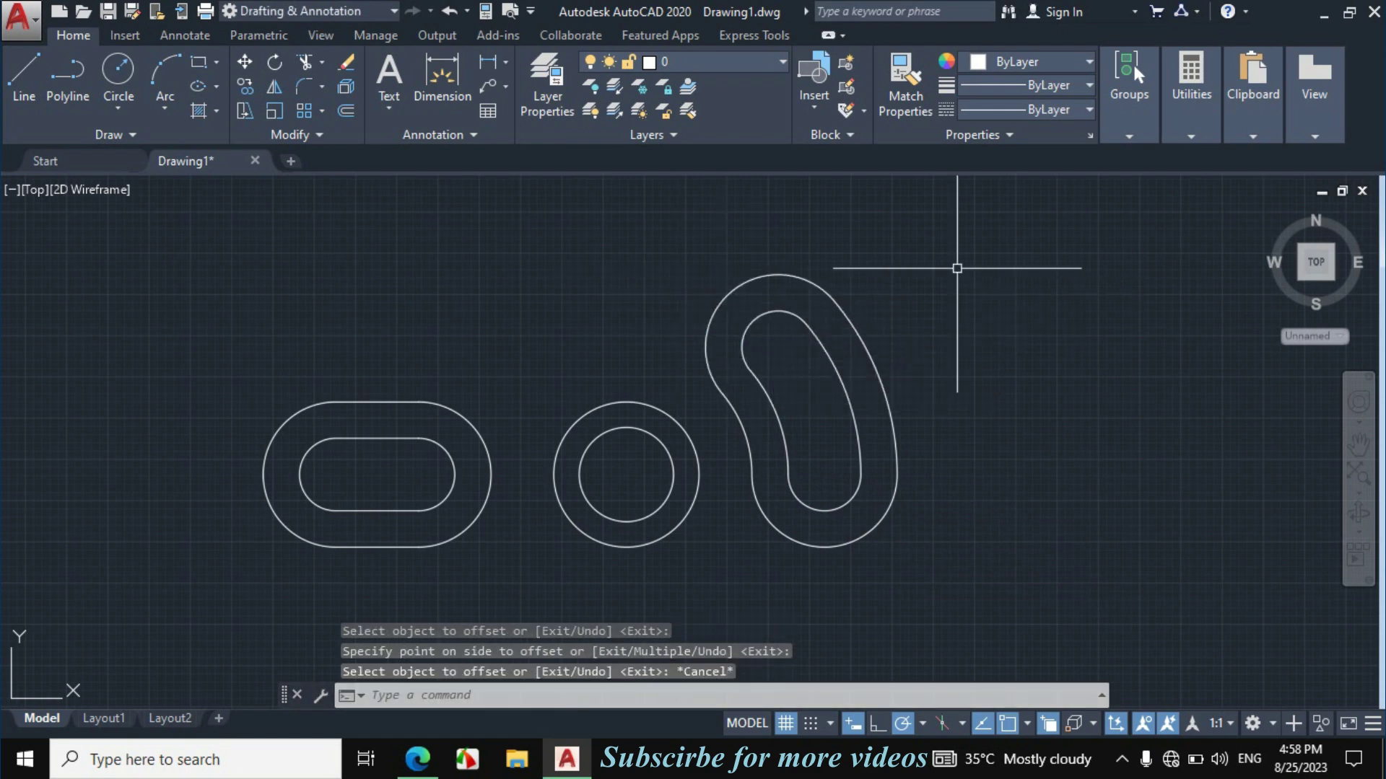
Step: Trace R35 on the PDF, then draw a radius-35 circle around the Ø44 boss centre
{"action": "left_click", "coordinate": [429, 762]}
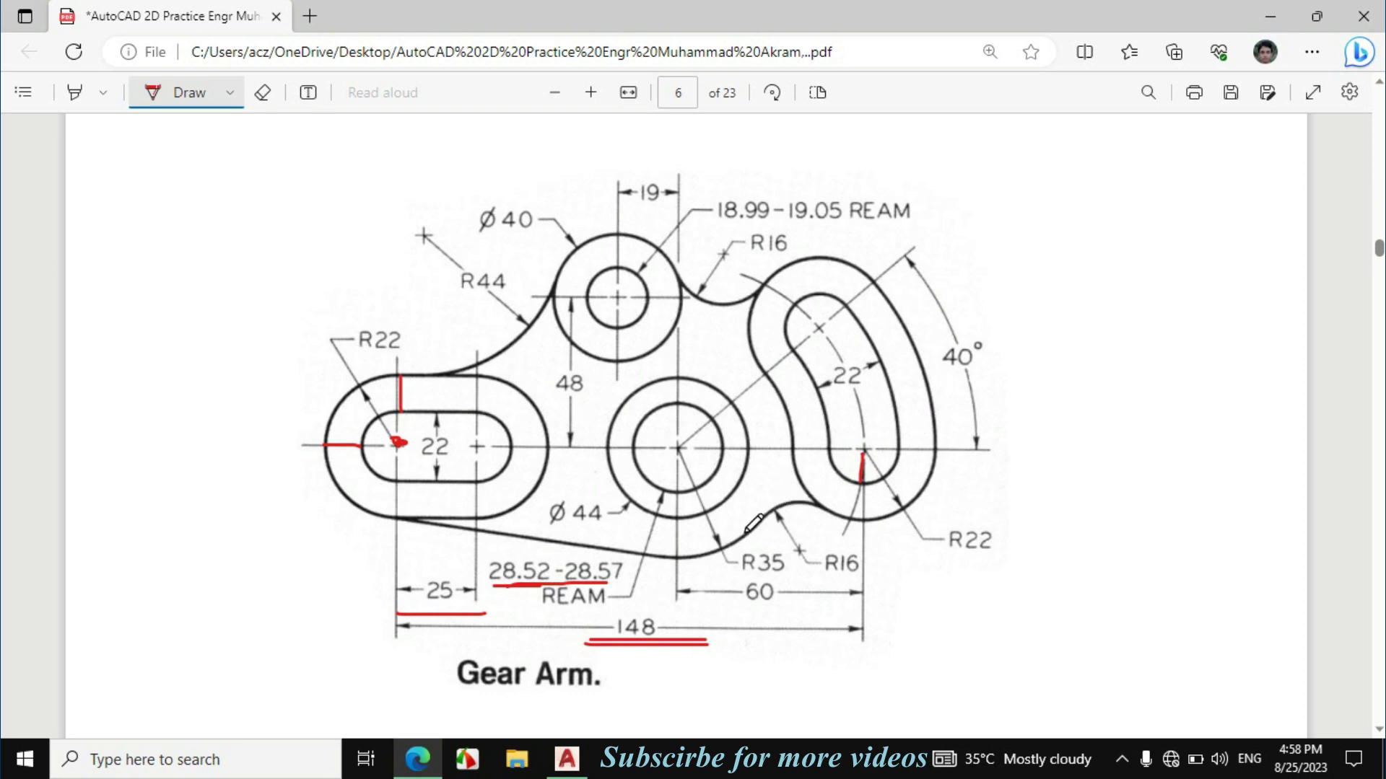
{"action": "mouse_move", "coordinate": [706, 556]}
{"action": "left_mouse_down"}
{"action": "mouse_move", "coordinate": [740, 544]}
{"action": "mouse_move", "coordinate": [737, 571]}
{"action": "mouse_move", "coordinate": [786, 572]}
{"action": "left_mouse_up"}
{"action": "left_click", "coordinate": [568, 759]}
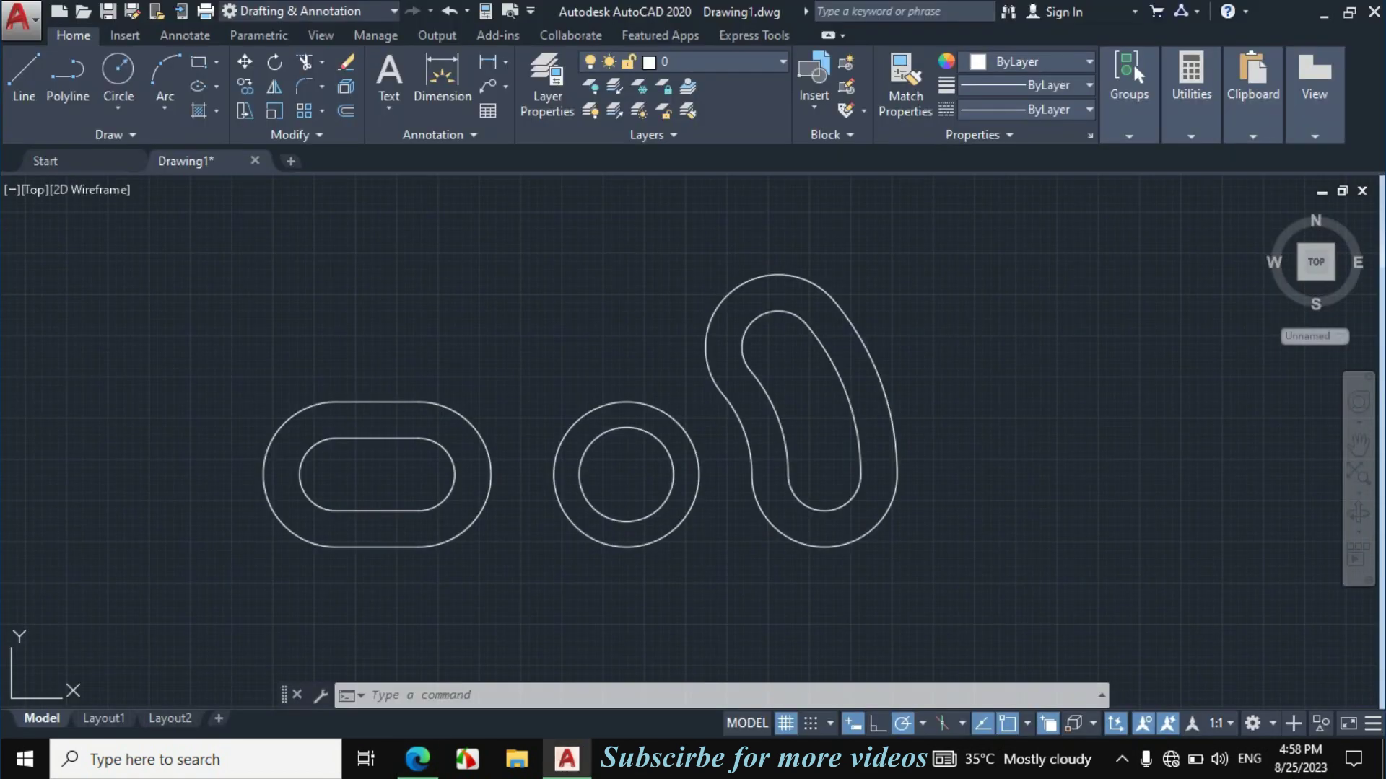
{"action": "left_click", "coordinate": [115, 107]}
{"action": "left_click", "coordinate": [155, 148]}
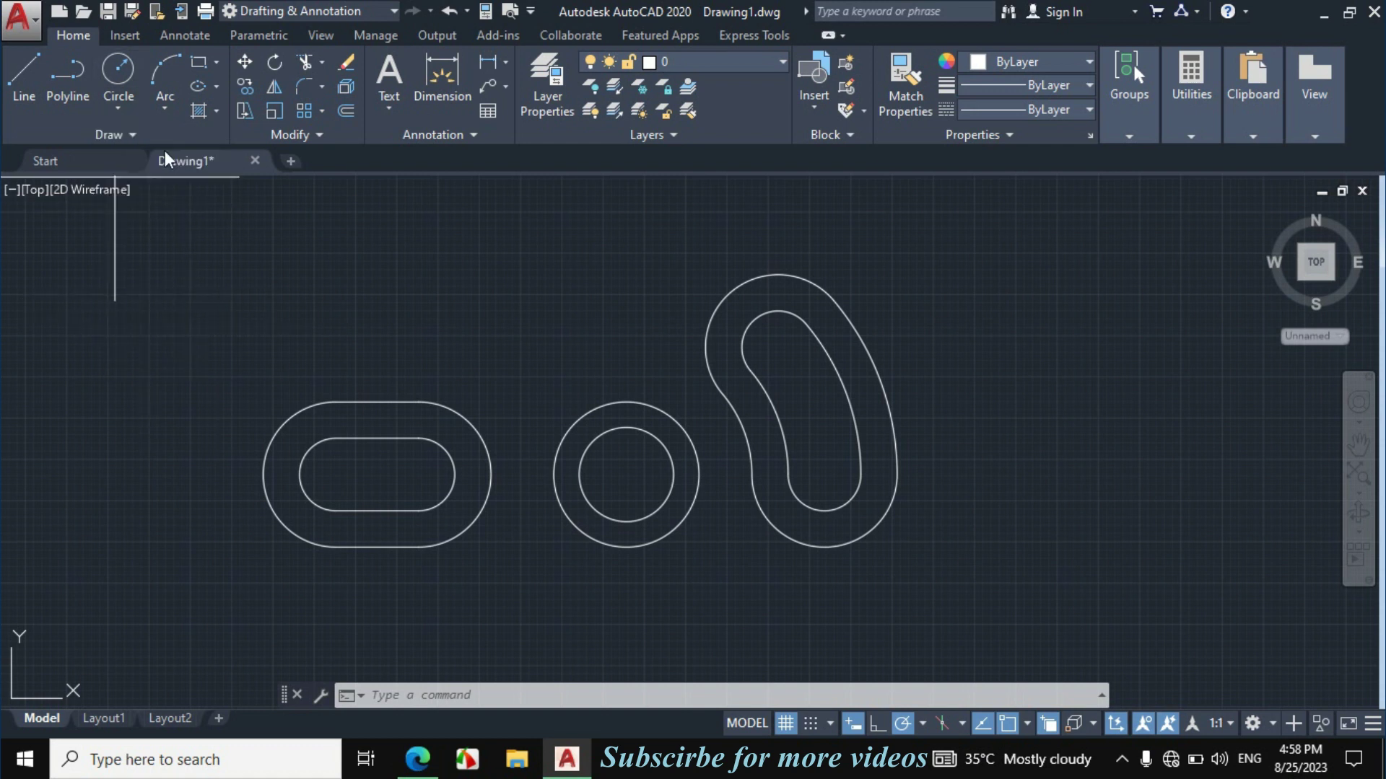
{"action": "left_click", "coordinate": [626, 480]}
{"action": "type", "text": "35"}
{"action": "key", "text": "Return"}
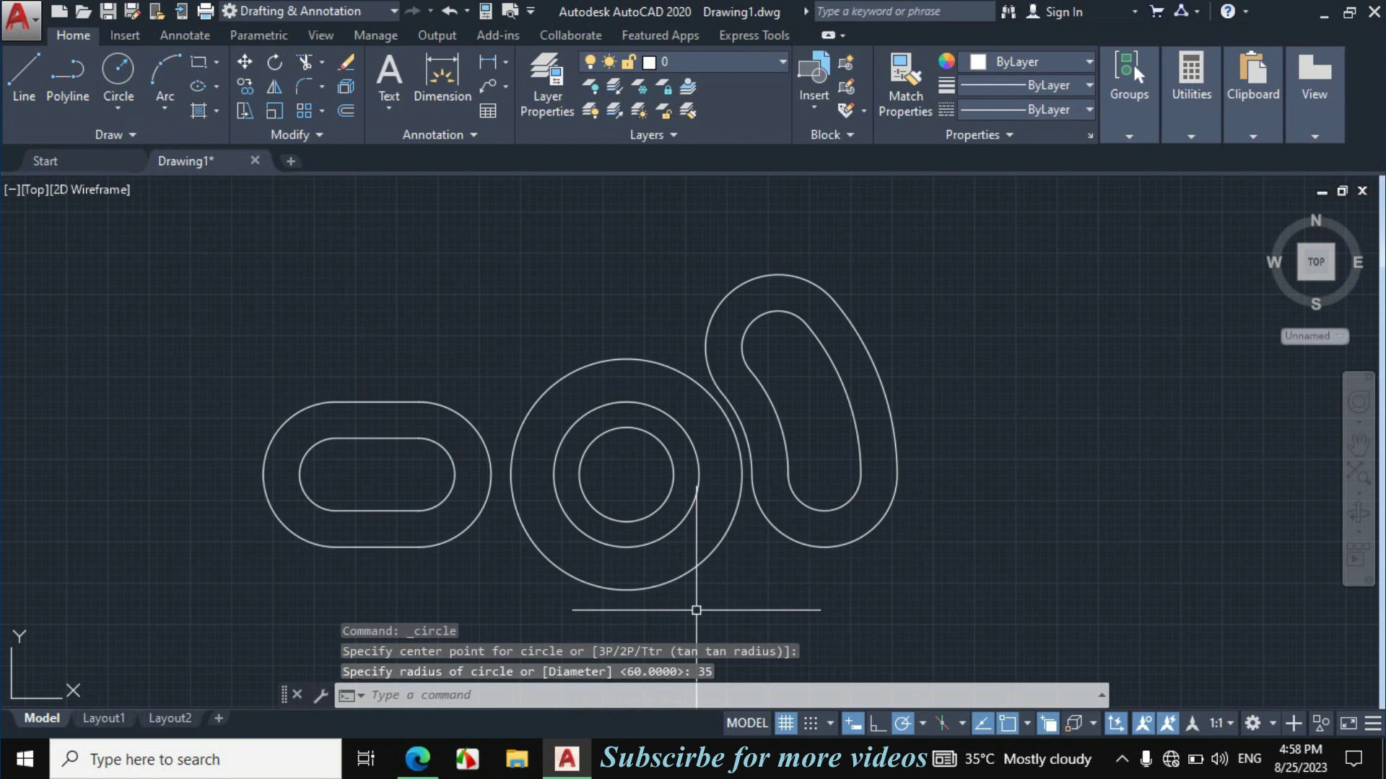
{"action": "left_click", "coordinate": [417, 759]}
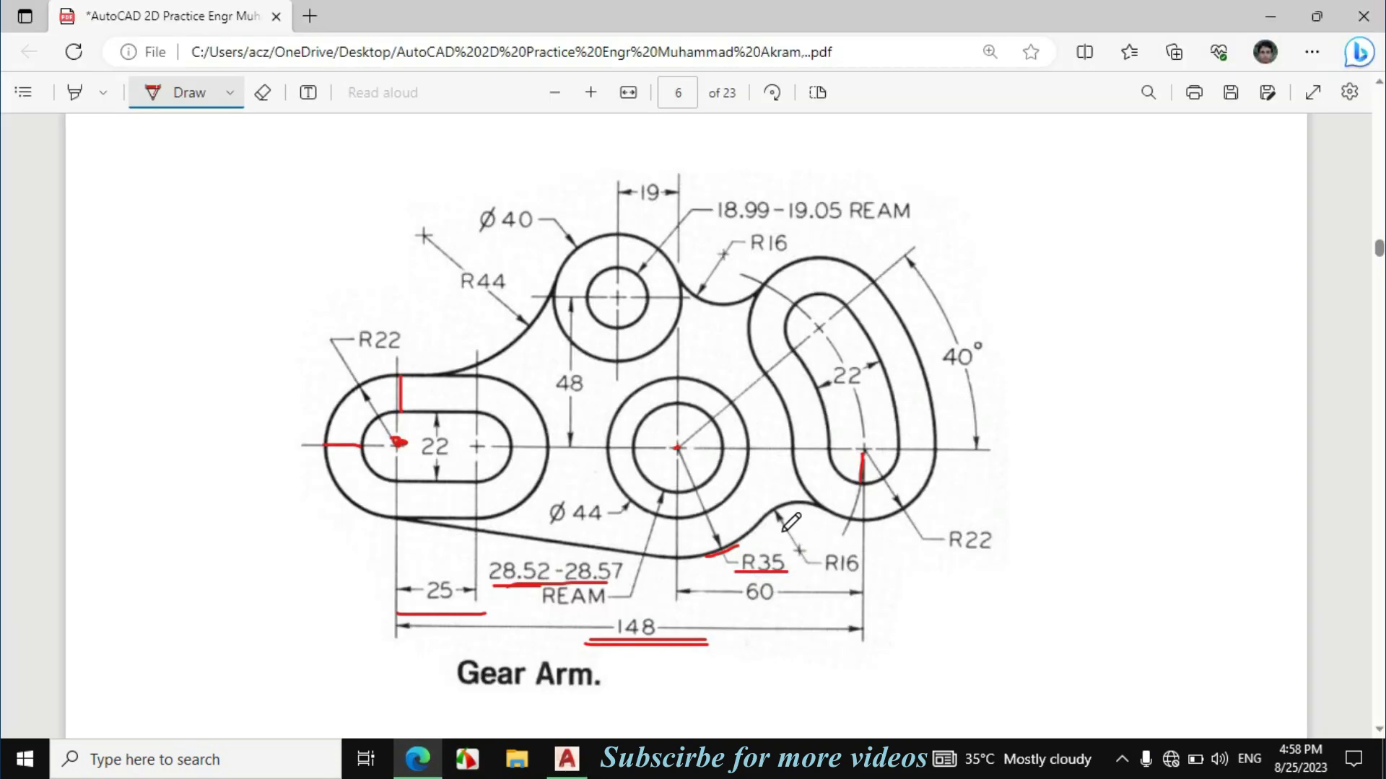
Step: Trace the lower R16 fillet arc and underline its R16 label in red ink
{"action": "left_click_drag", "start_coordinate": [765, 518], "coordinate": [839, 507]}
{"action": "left_click_drag", "start_coordinate": [817, 576], "coordinate": [865, 578]}
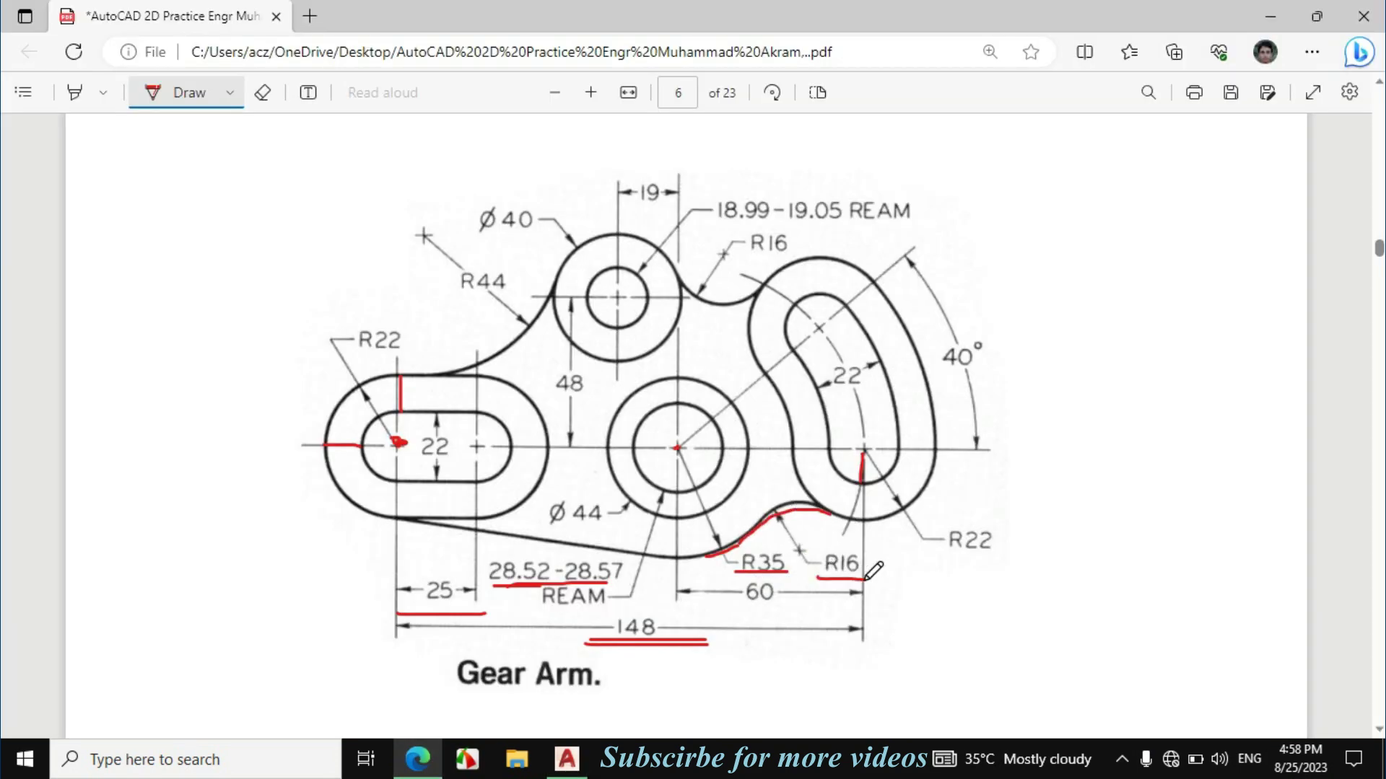
{"action": "left_click", "coordinate": [568, 759]}
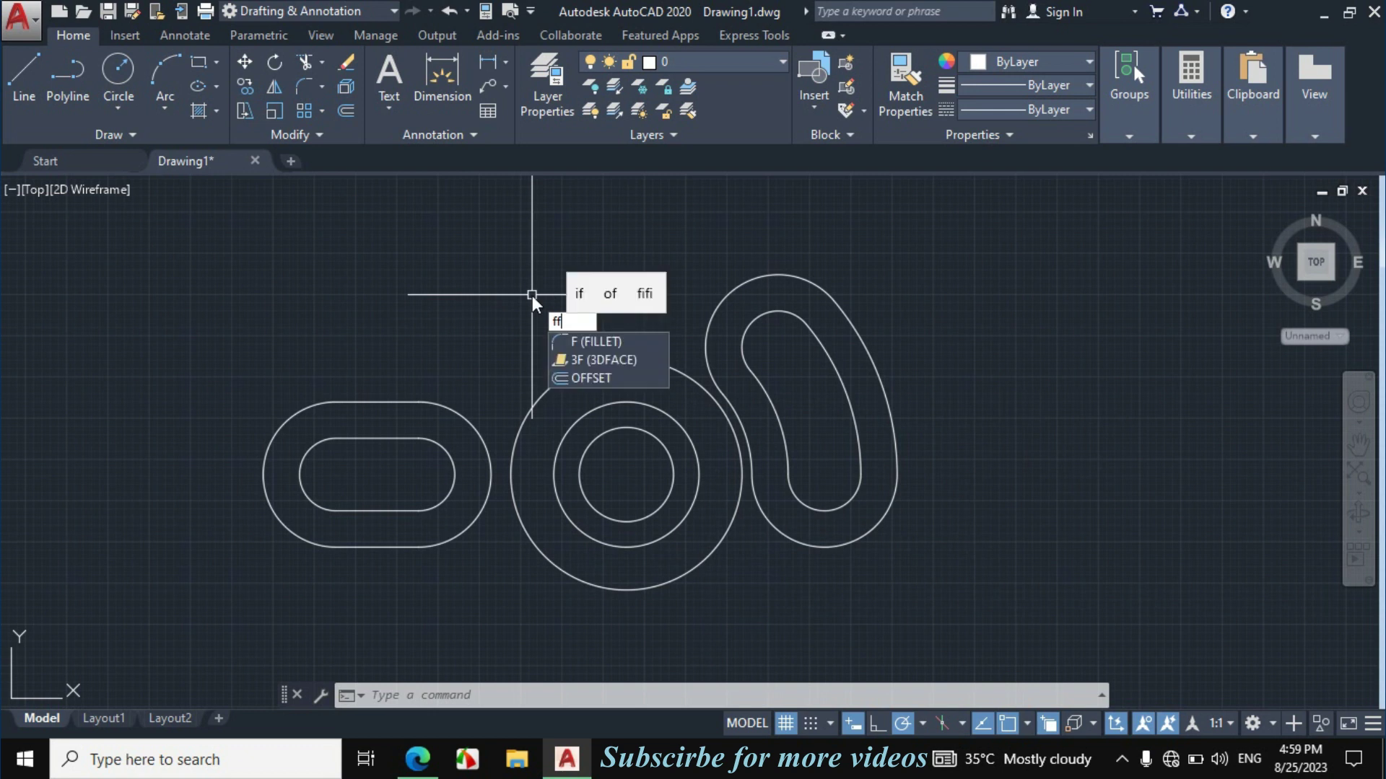
Step: Try a radius-16 fillet between the R35 circle and slot outline, then undo it
{"action": "key", "text": "Return"}
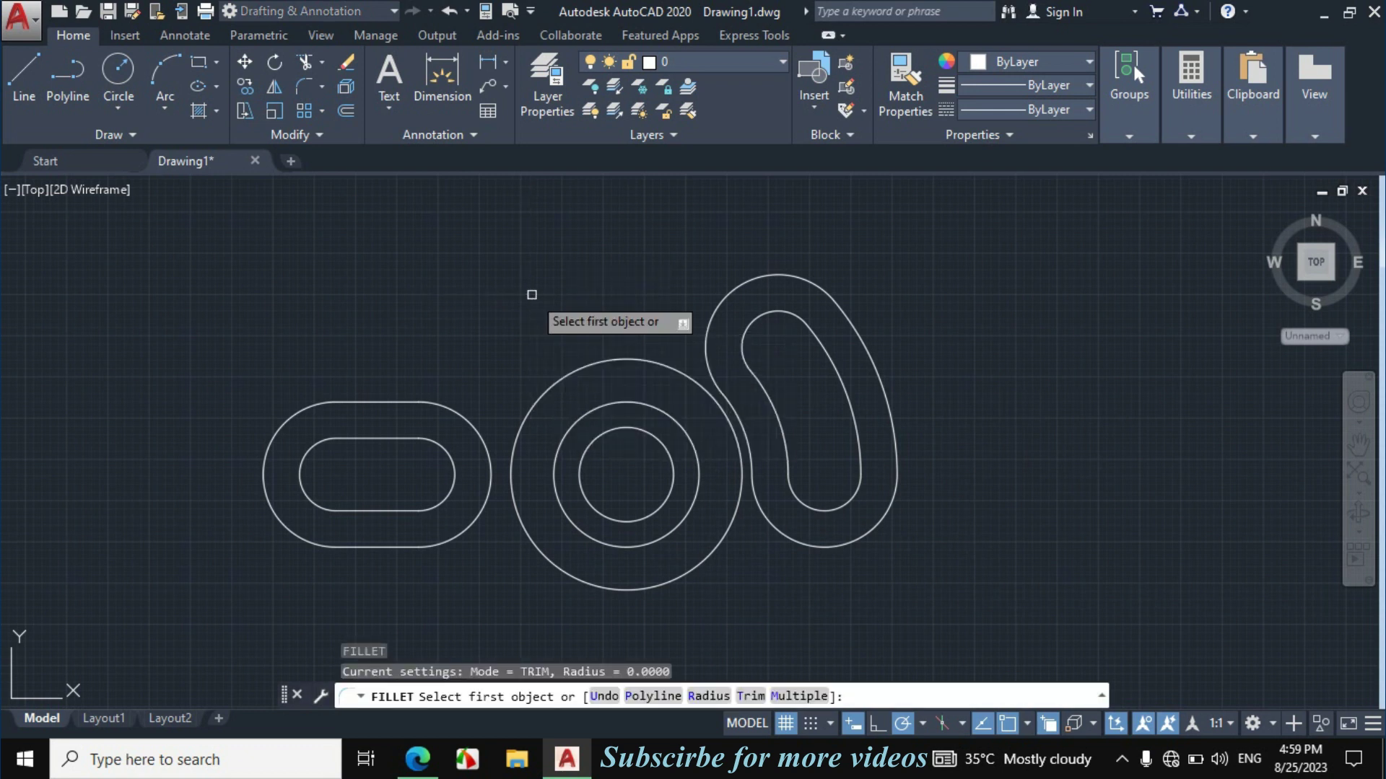
{"action": "type", "text": "R"}
{"action": "key", "text": "Return"}
{"action": "type", "text": "16"}
{"action": "key", "text": "Return"}
{"action": "left_click", "coordinate": [714, 550]}
{"action": "left_click", "coordinate": [791, 549]}
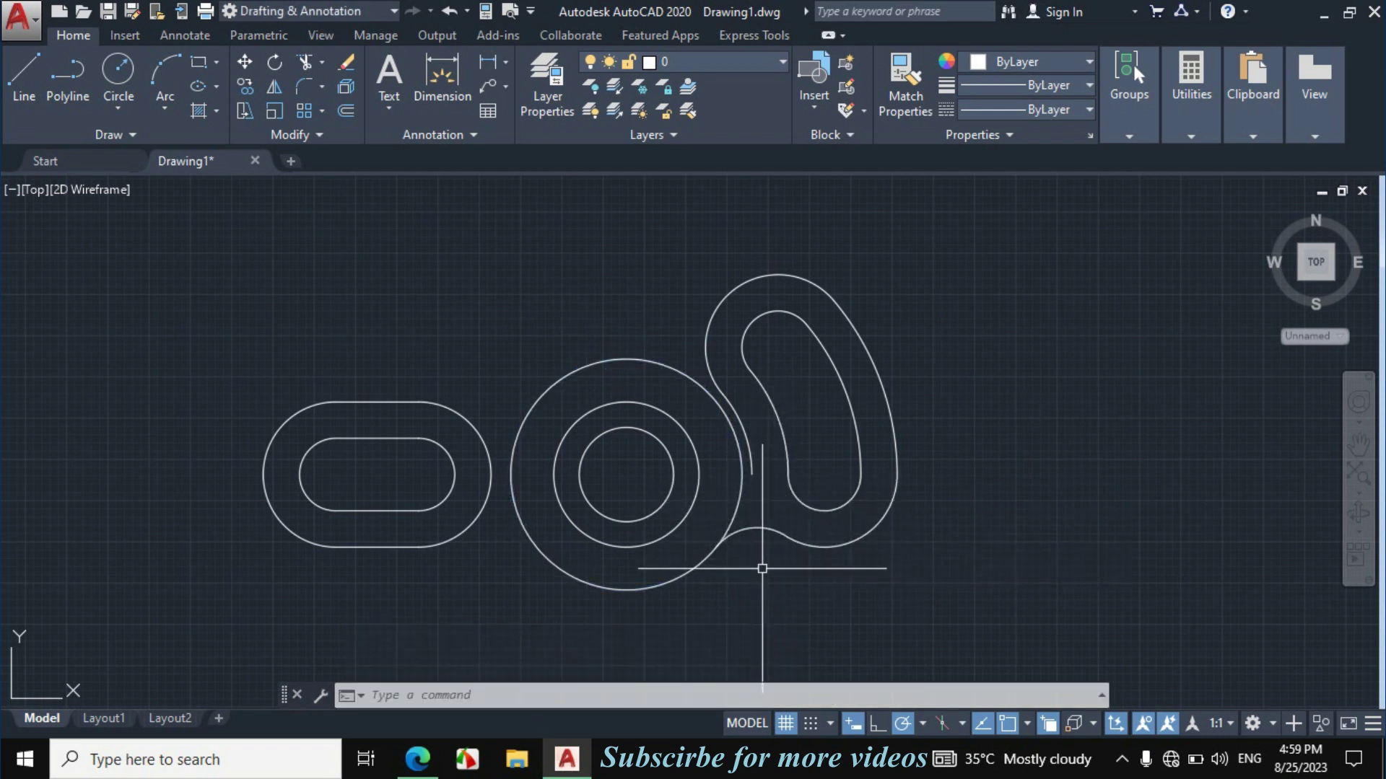
{"action": "key", "text": "ctrl+z"}
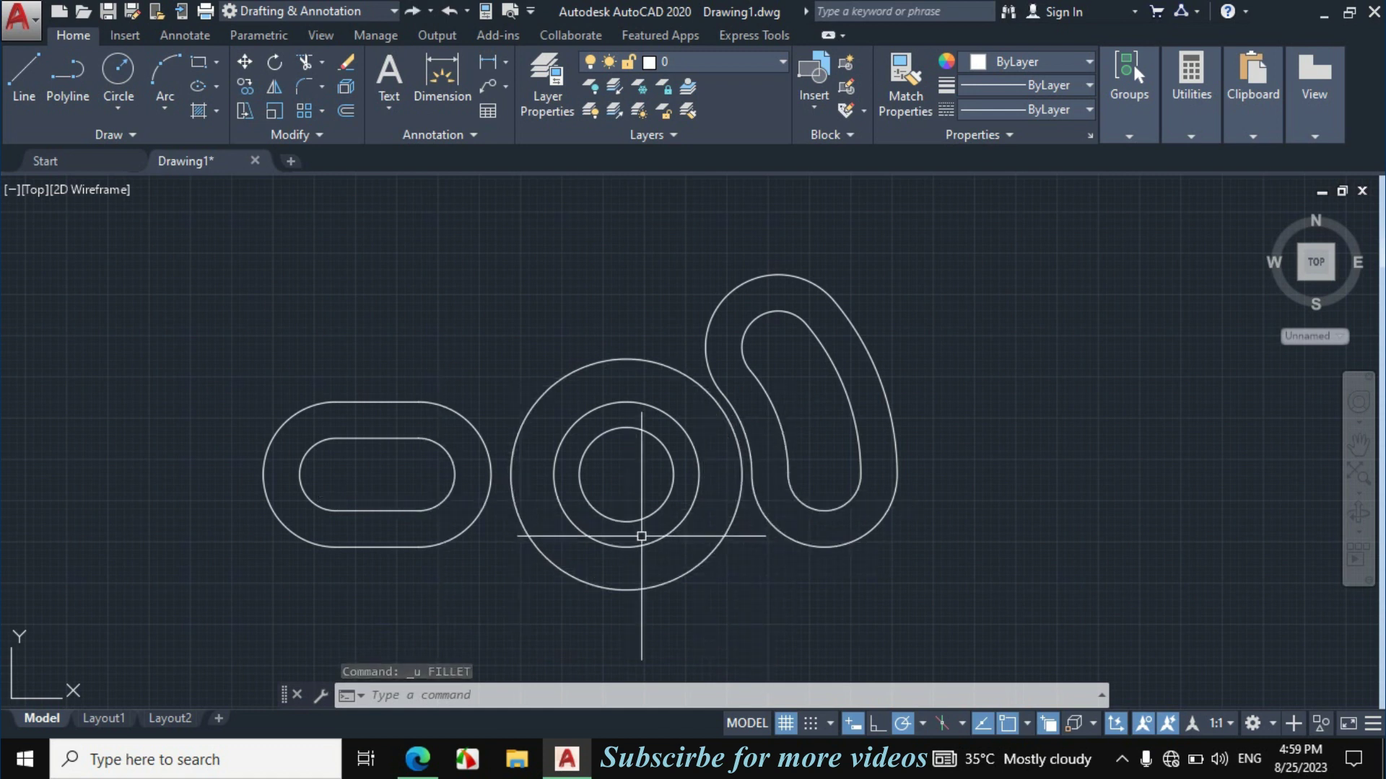
Step: Draw a radius-16 circle tangent to the large circle and slot outline, trimming its lower part
{"action": "left_click", "coordinate": [116, 108]}
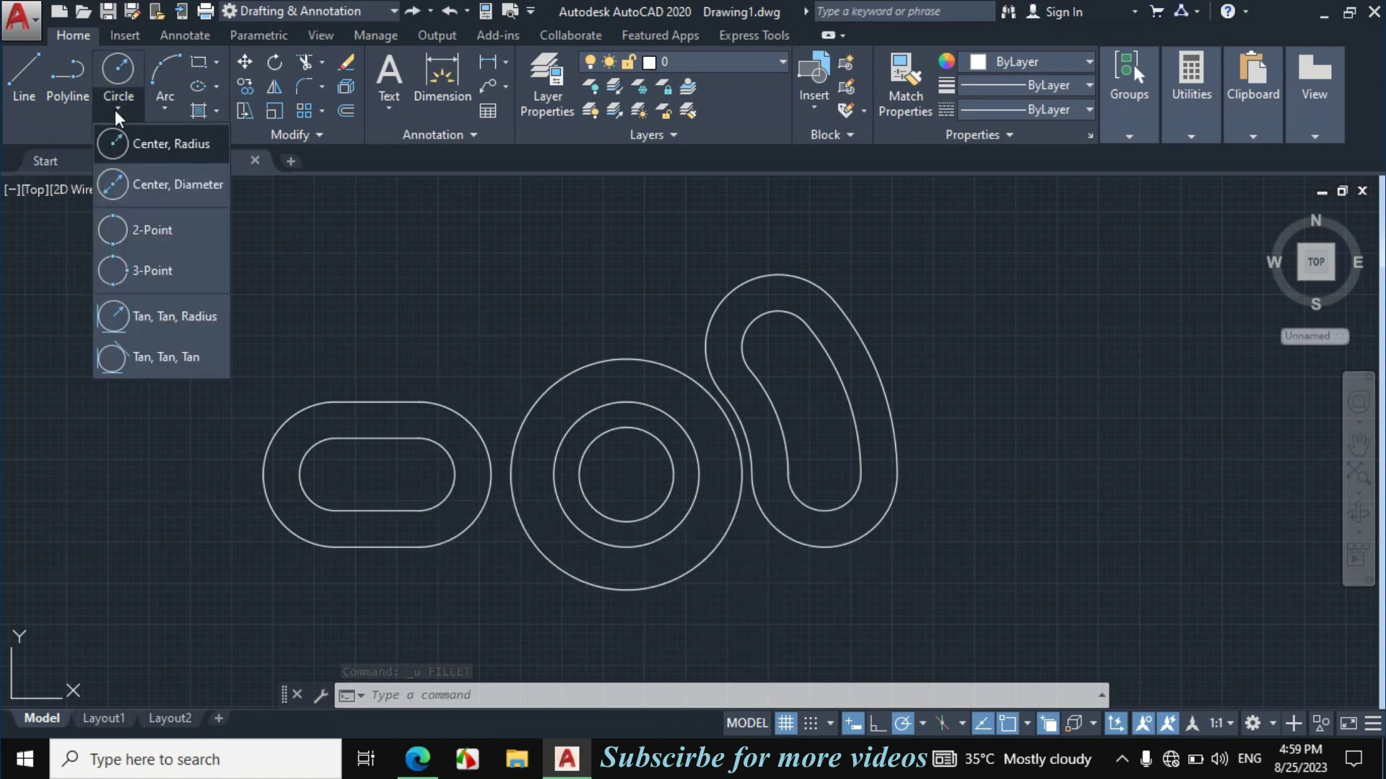
{"action": "left_click", "coordinate": [167, 314]}
{"action": "left_click", "coordinate": [710, 564]}
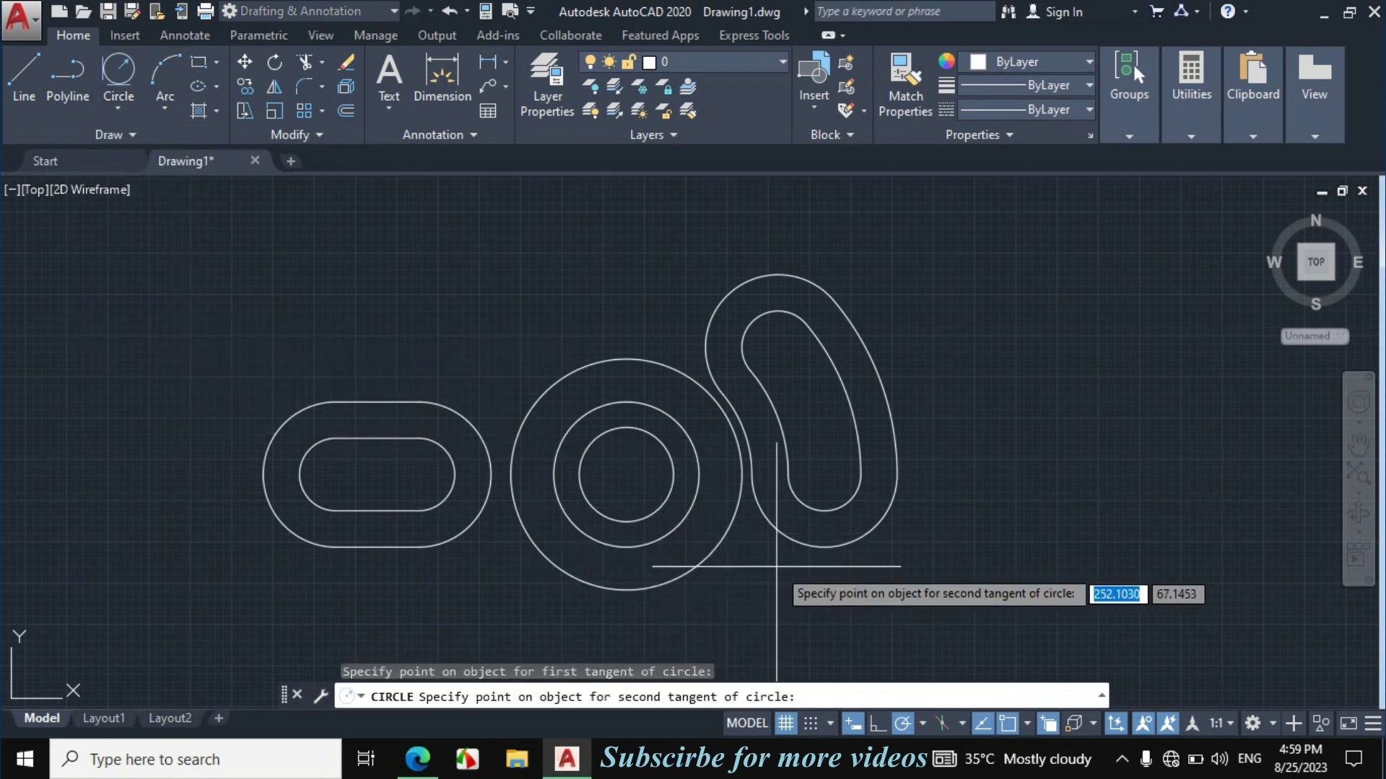
{"action": "left_click", "coordinate": [739, 573]}
{"action": "type", "text": "16"}
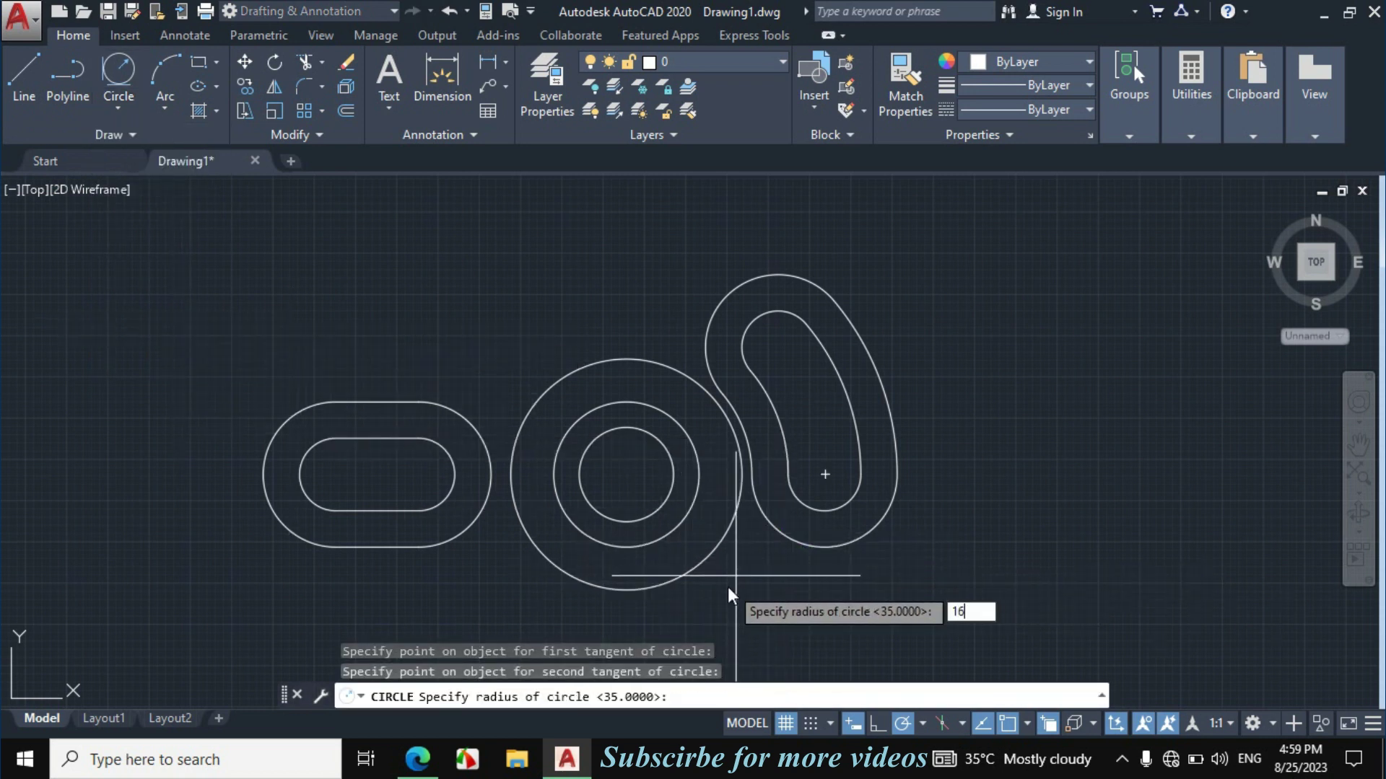
{"action": "key", "text": "Return"}
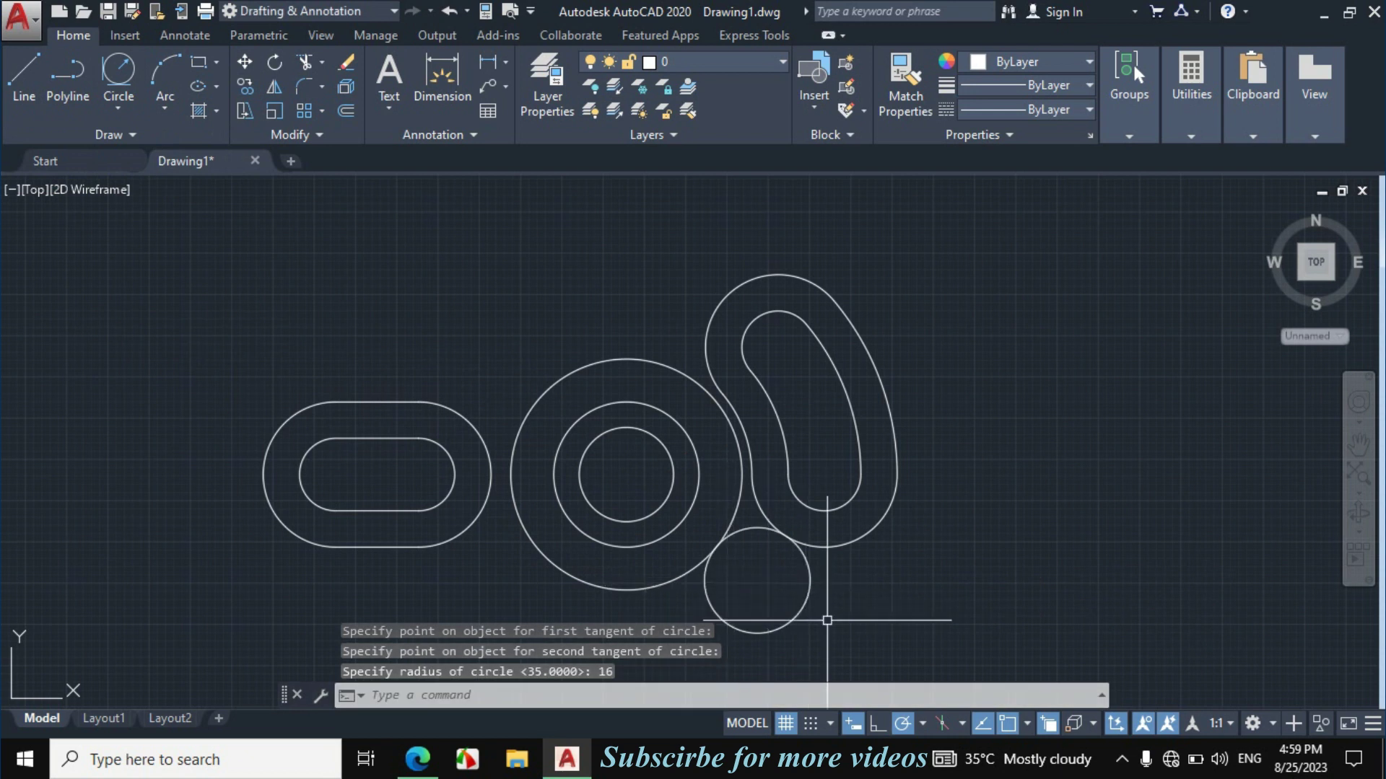
{"action": "type", "text": "tr"}
{"action": "key", "text": "Return"}
{"action": "key", "text": "Return"}
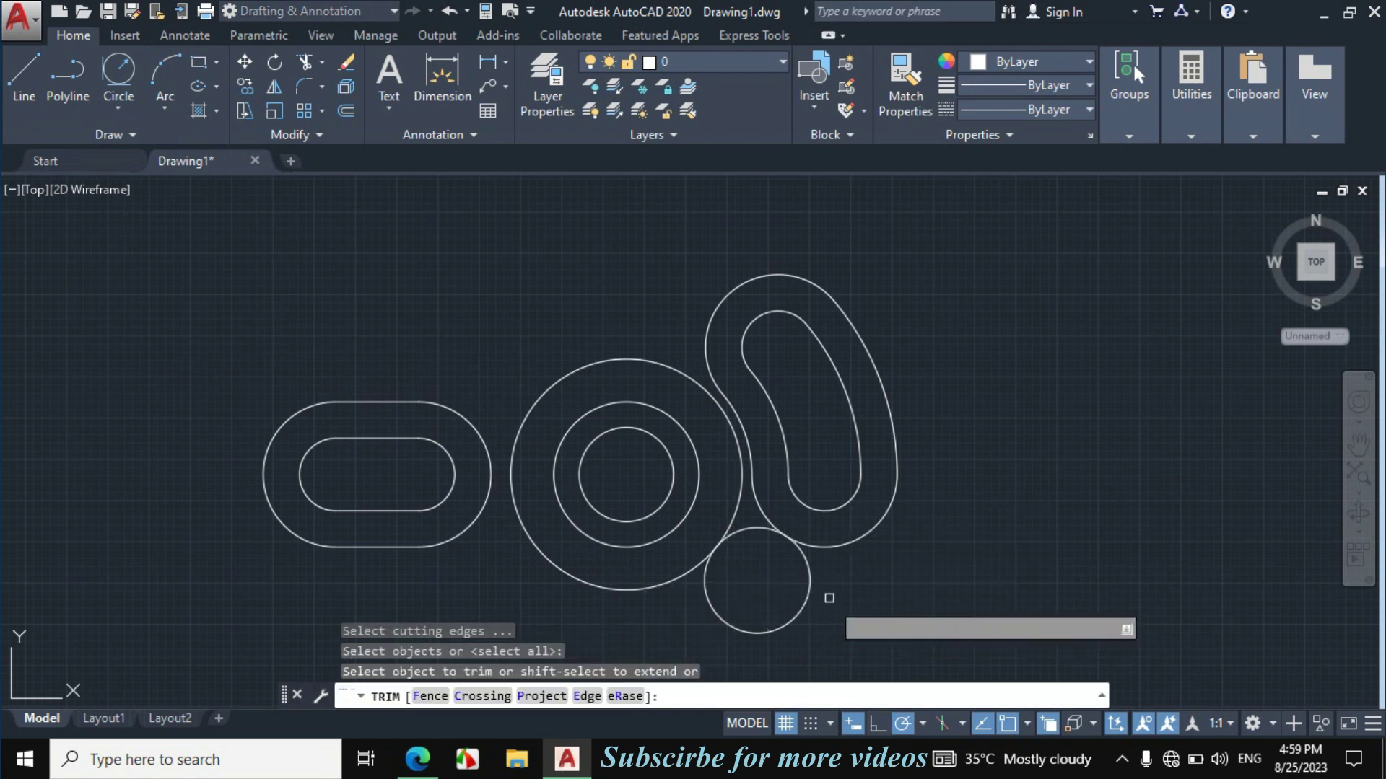
{"action": "left_click_drag", "start_coordinate": [829, 603], "coordinate": [751, 624]}
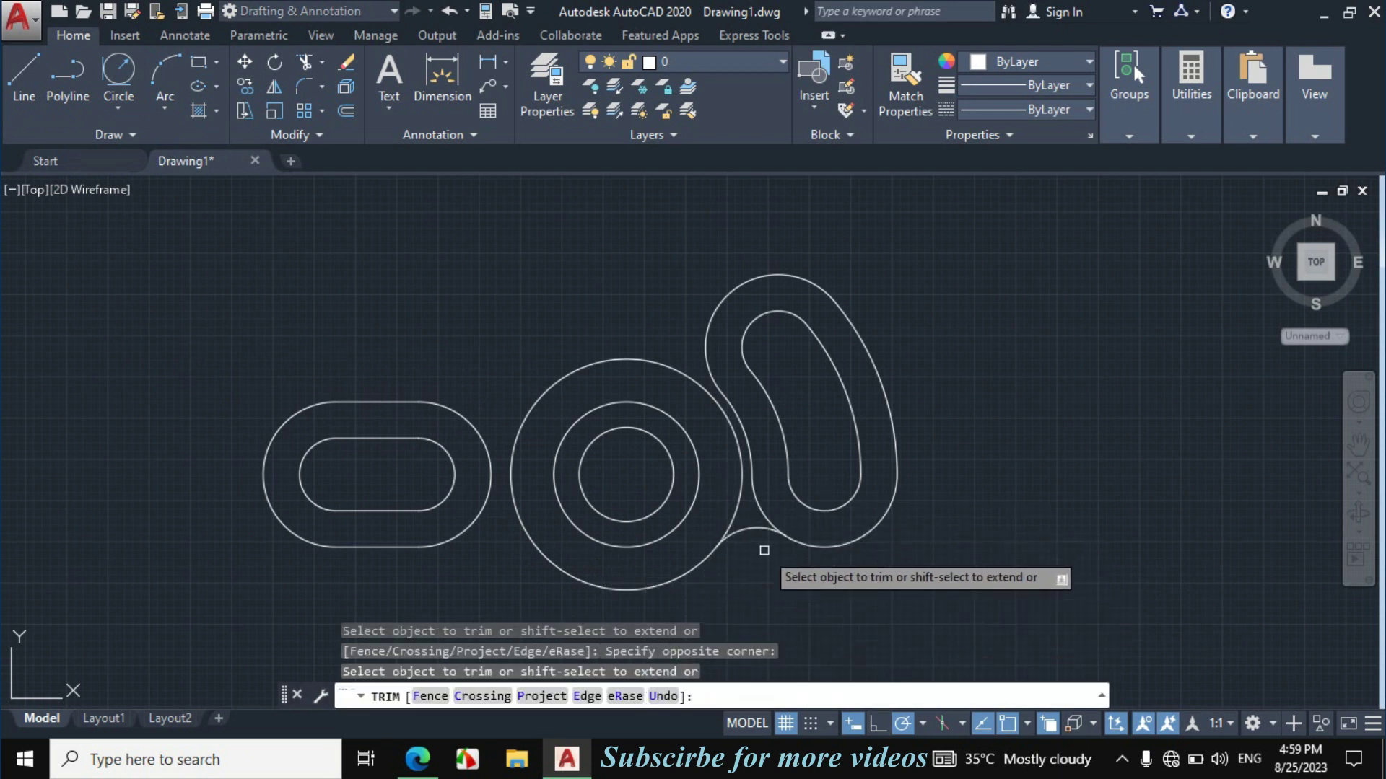
{"action": "key", "text": "Escape"}
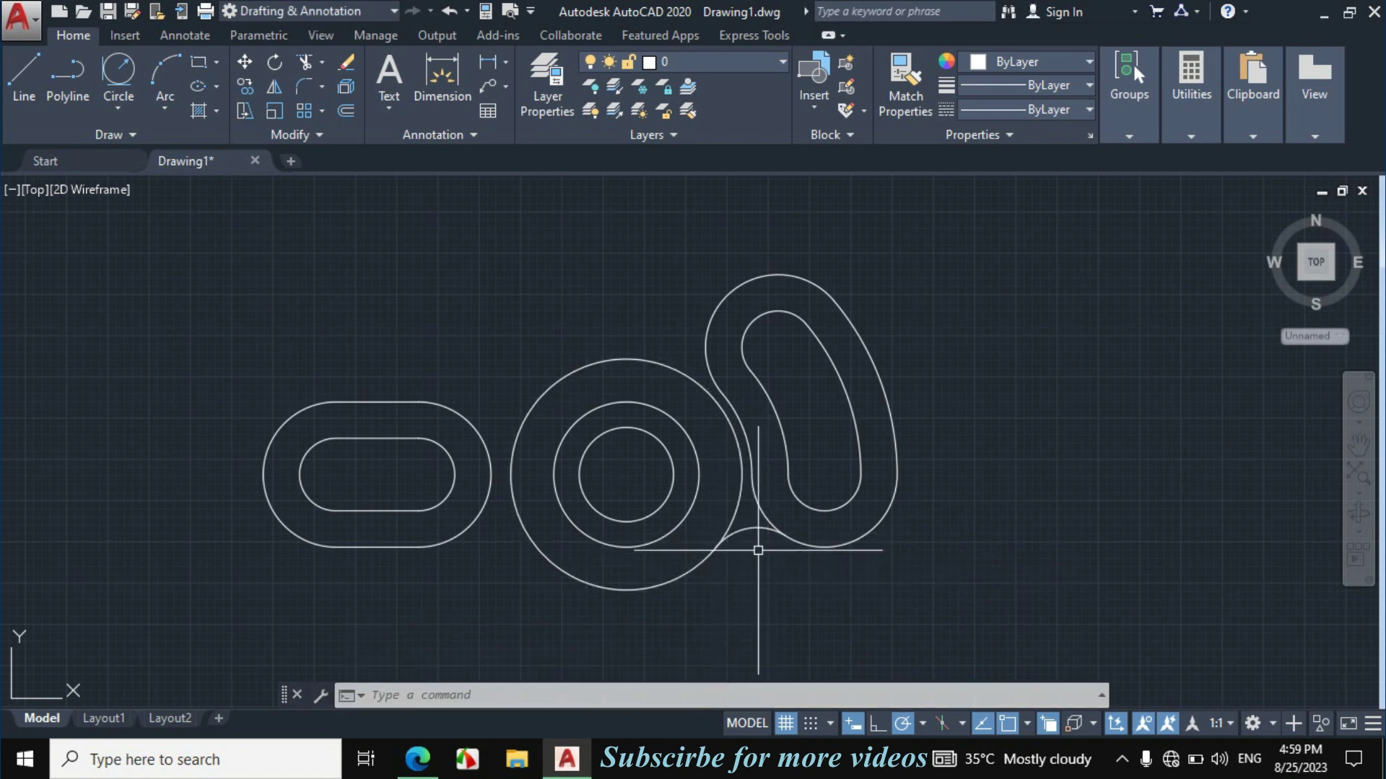
{"action": "left_click", "coordinate": [417, 758]}
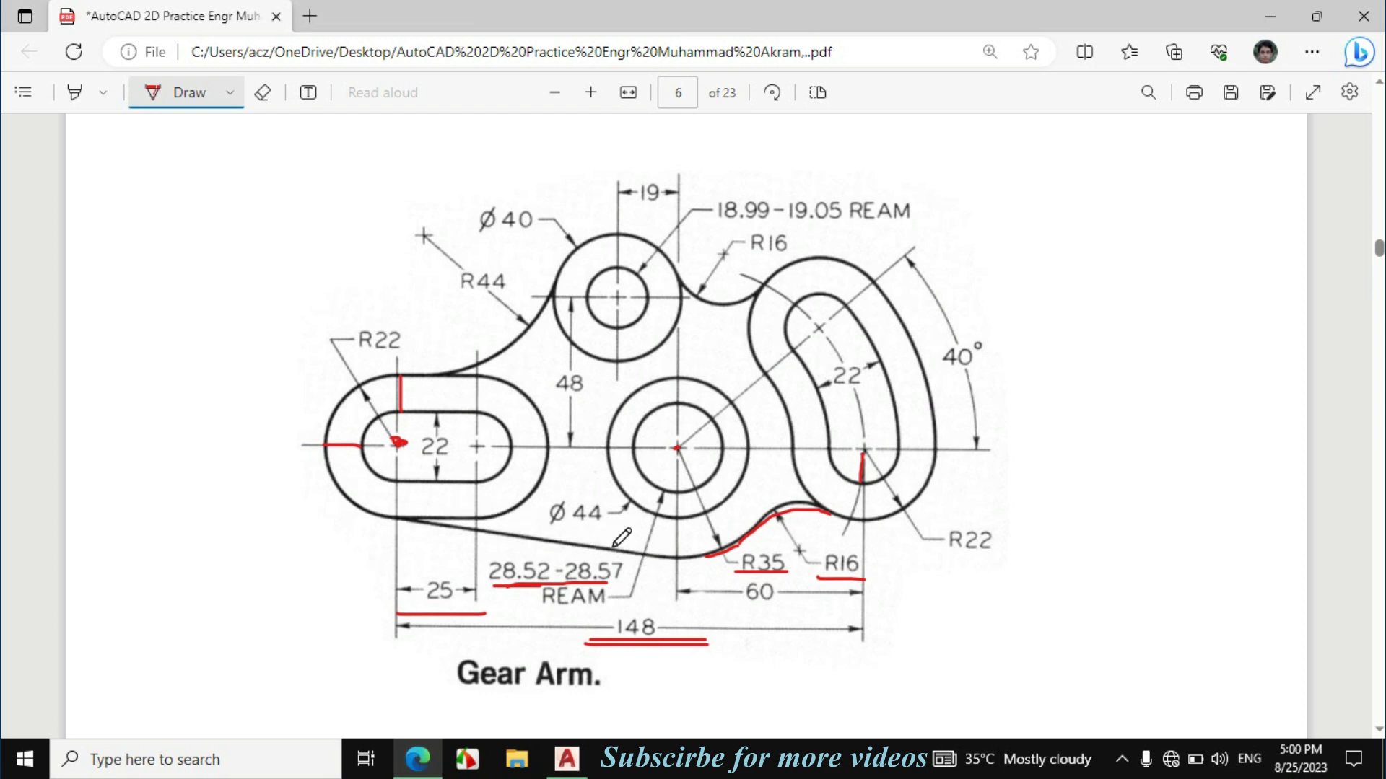
{"action": "left_click", "coordinate": [567, 758]}
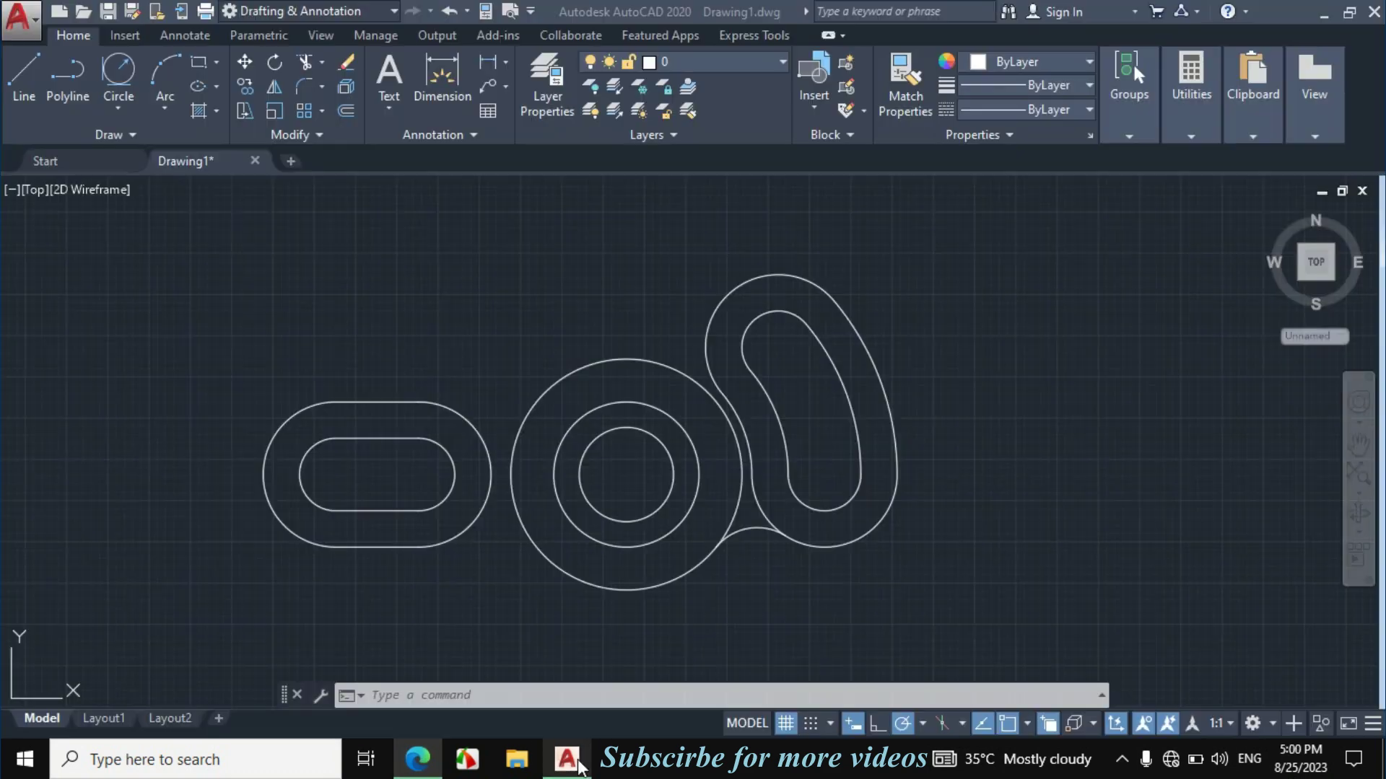
Step: Draw a tangent-to-tangent line from the left slot boss to the large circle
{"action": "type", "text": "l"}
{"action": "key", "text": "Return"}
{"action": "type", "text": "tan"}
{"action": "key", "text": "Return"}
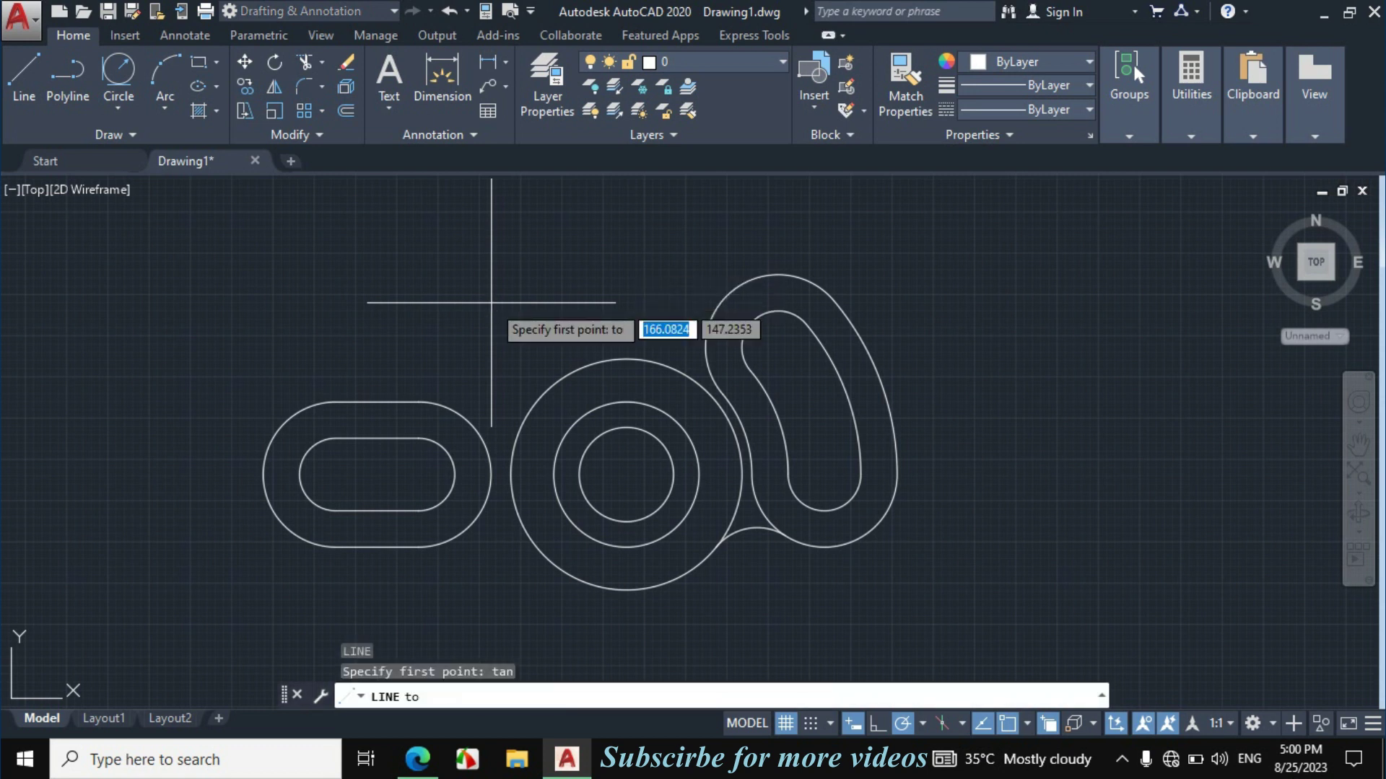
{"action": "left_click", "coordinate": [318, 547]}
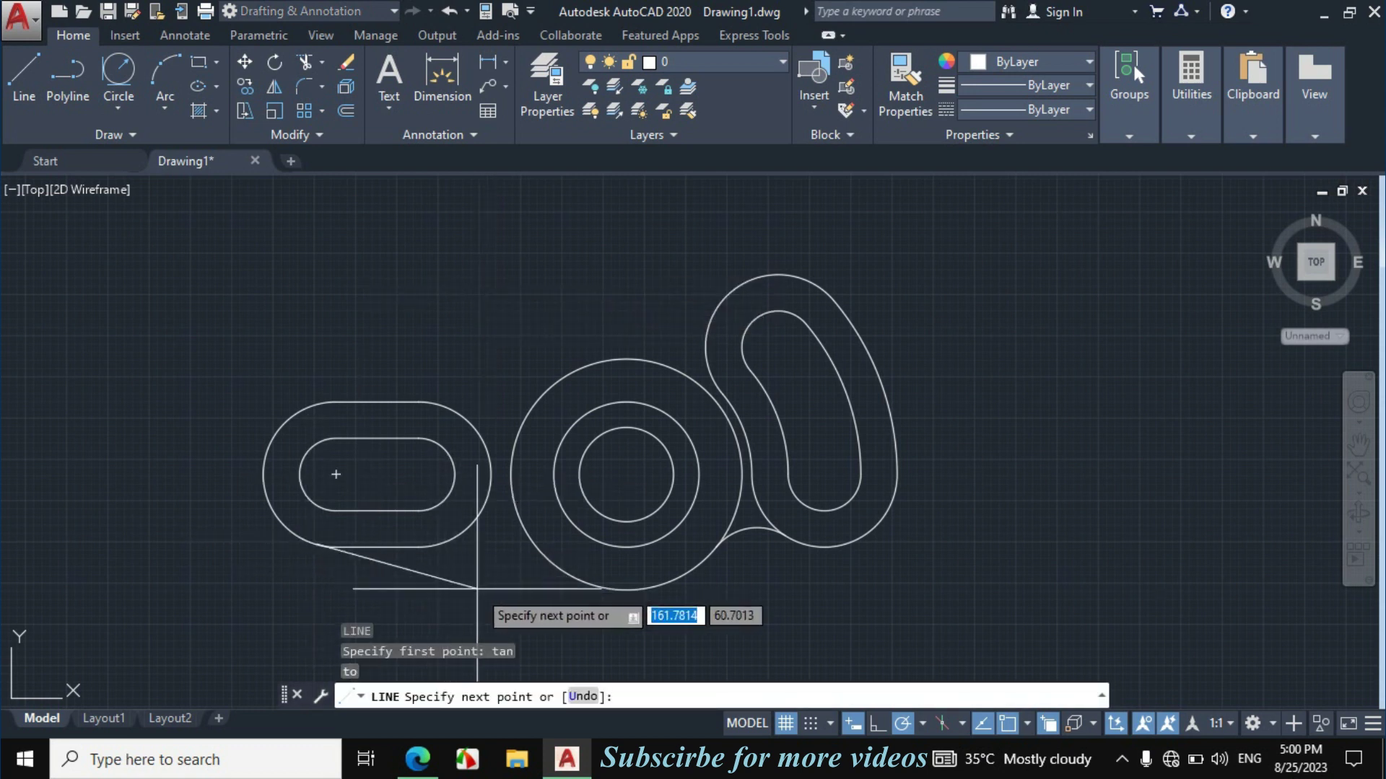
{"action": "type", "text": "tan"}
{"action": "key", "text": "Return"}
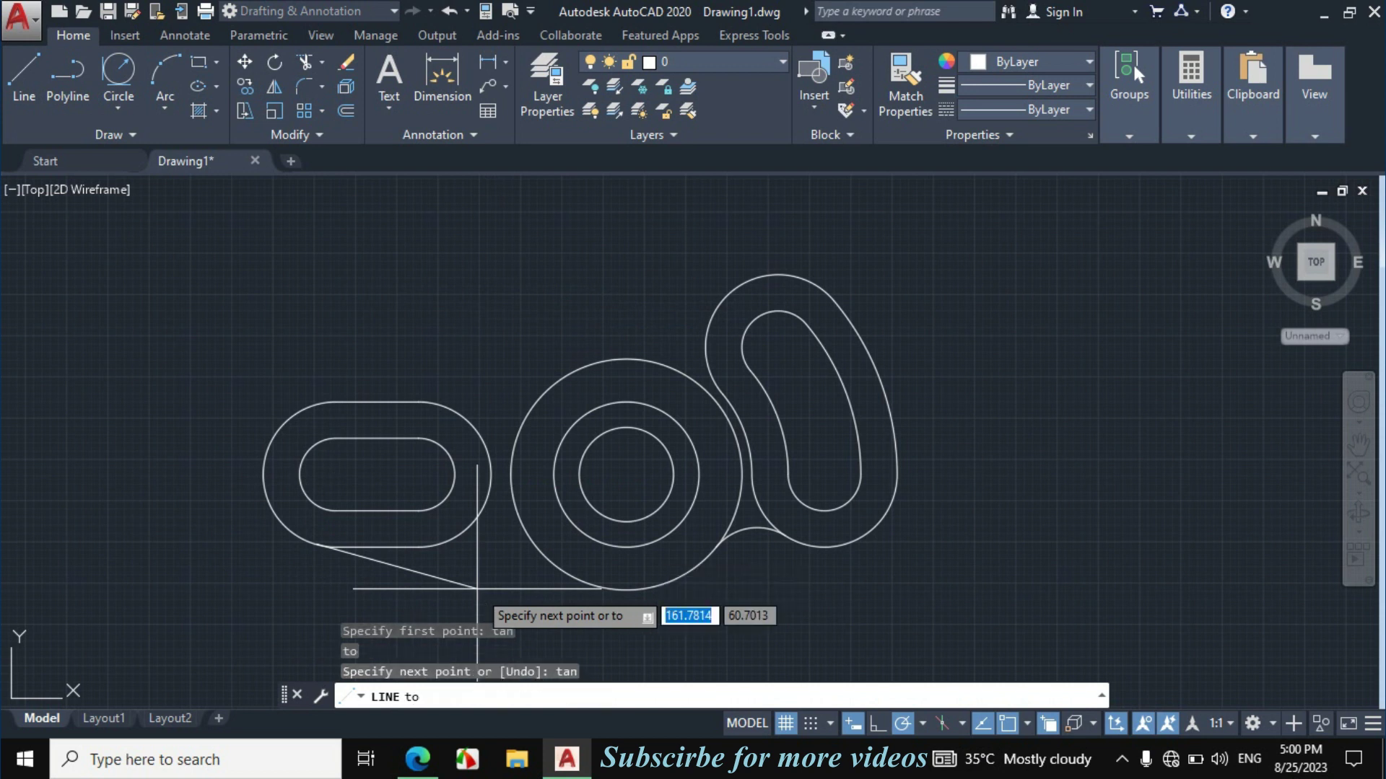
{"action": "left_click", "coordinate": [577, 571]}
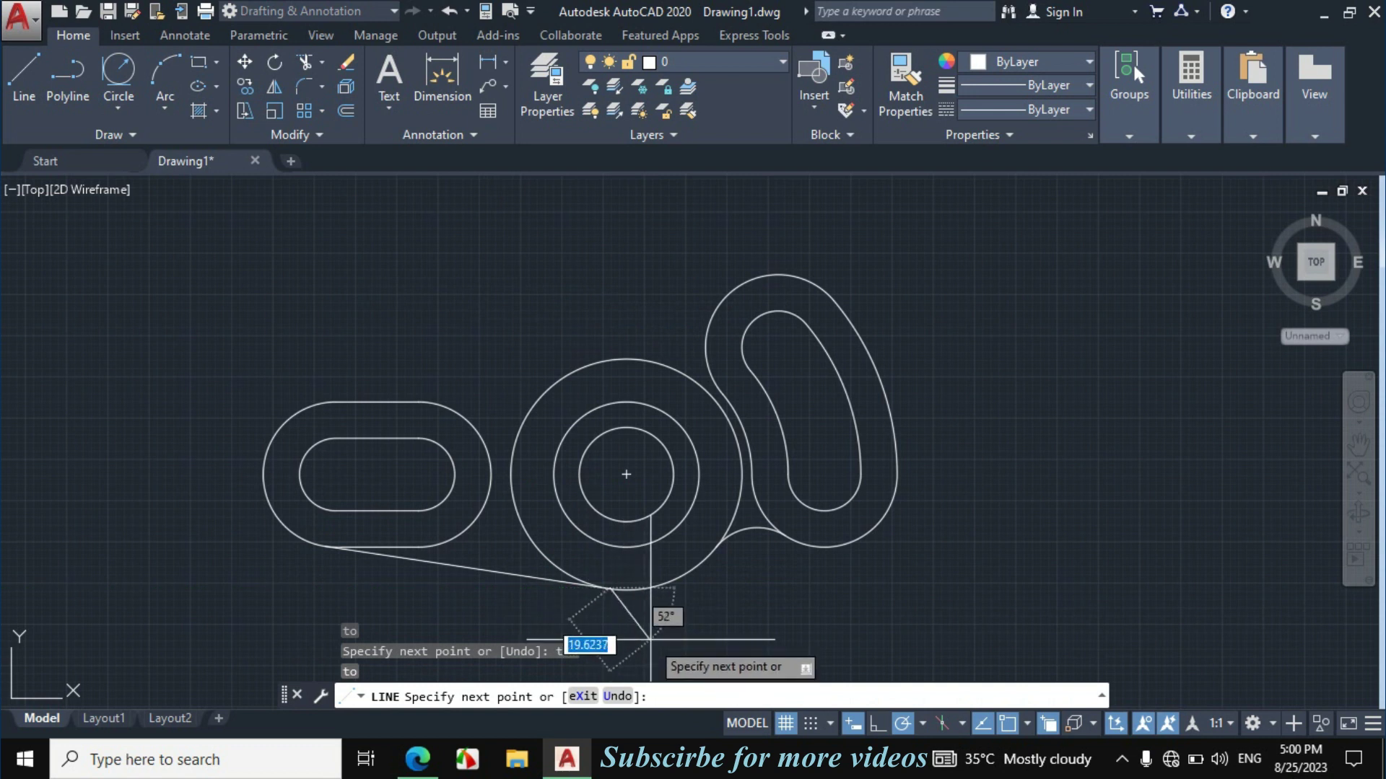
{"action": "key", "text": "Escape"}
Step: Trim away the large circle's upper arc, then bring up the reference PDF
{"action": "type", "text": "tr"}
{"action": "key", "text": "Return"}
{"action": "key", "text": "Return"}
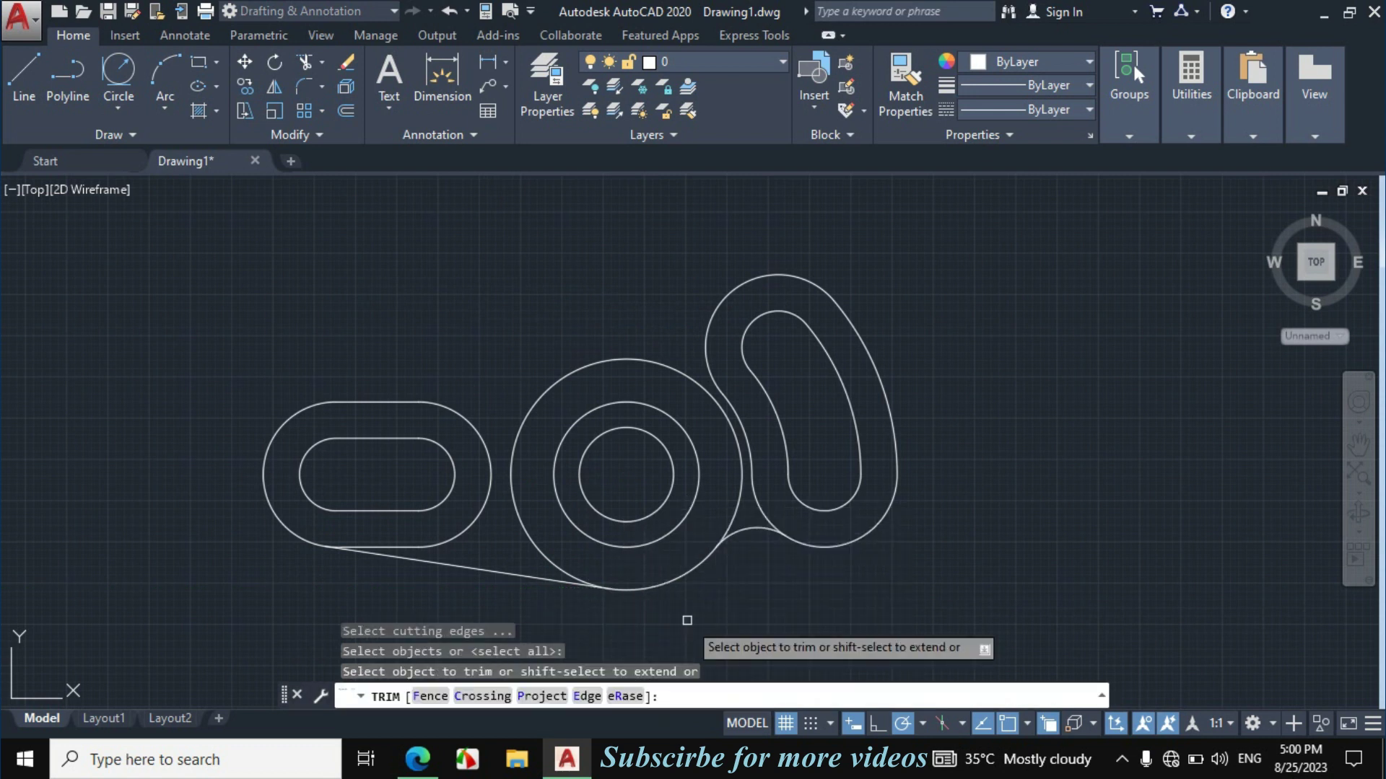
{"action": "left_click", "coordinate": [650, 352]}
{"action": "left_click", "coordinate": [609, 390]}
{"action": "key", "text": "Escape"}
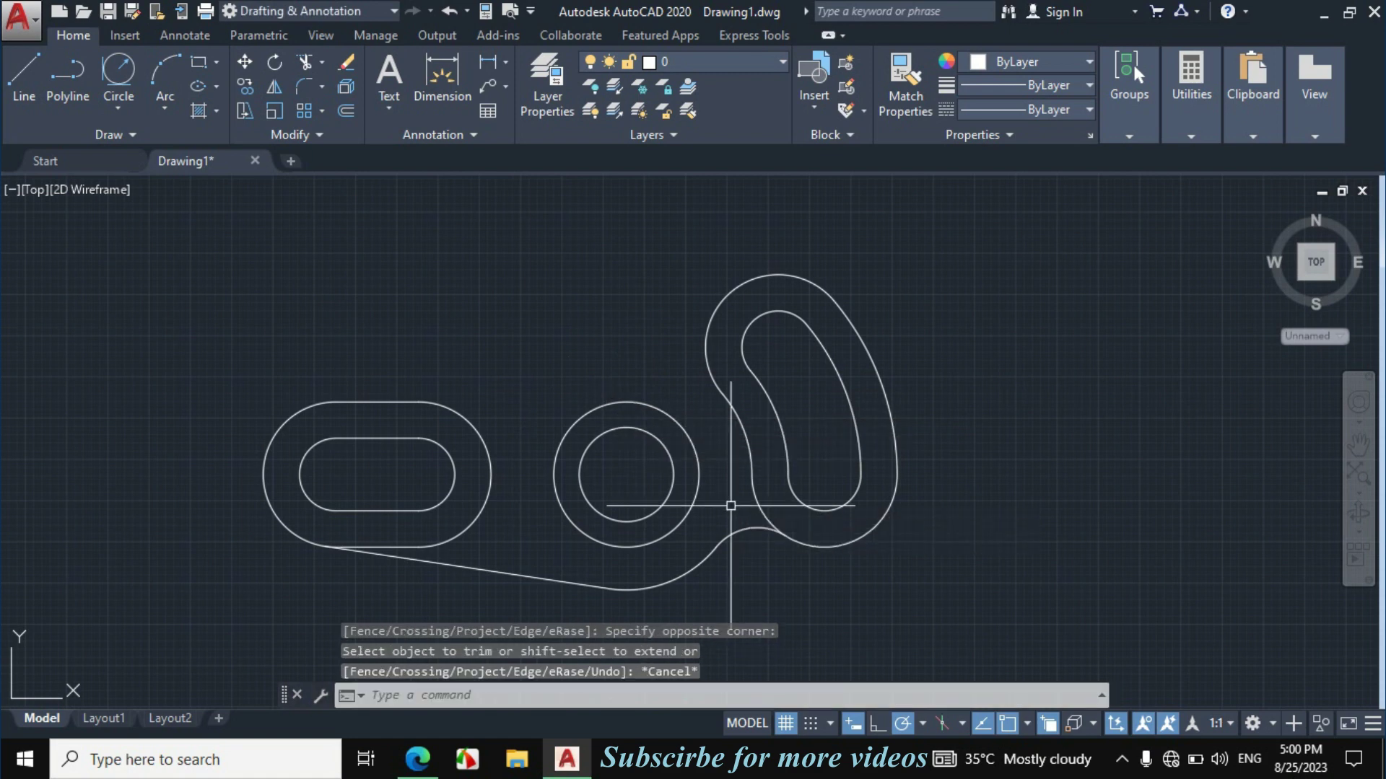
{"action": "scroll", "coordinate": [650, 386], "scroll_direction": "down", "scroll_amount": 3}
{"action": "left_click", "coordinate": [417, 758]}
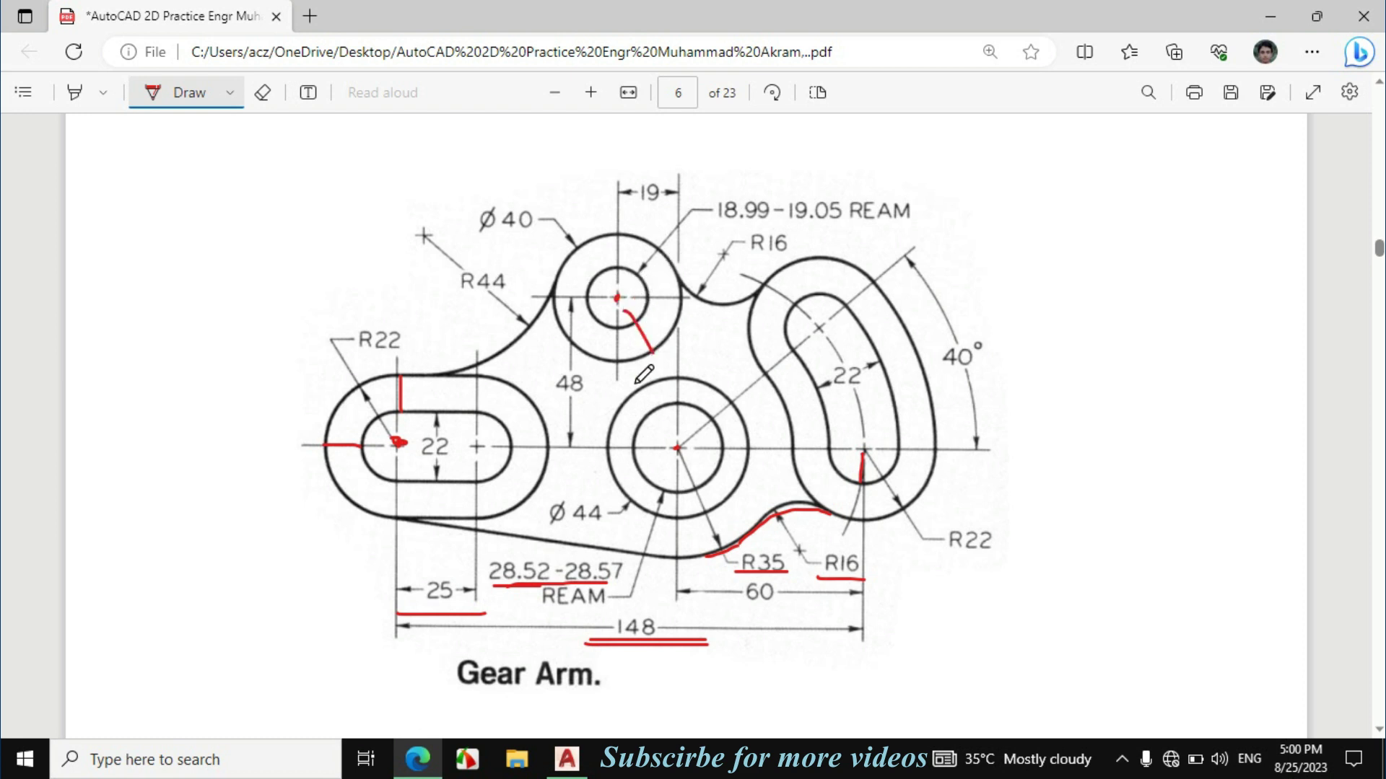
Step: Mark the 48 dimension, boss centre line and 18.99-19.05 REAM note in red
{"action": "left_click_drag", "start_coordinate": [587, 449], "coordinate": [587, 312]}
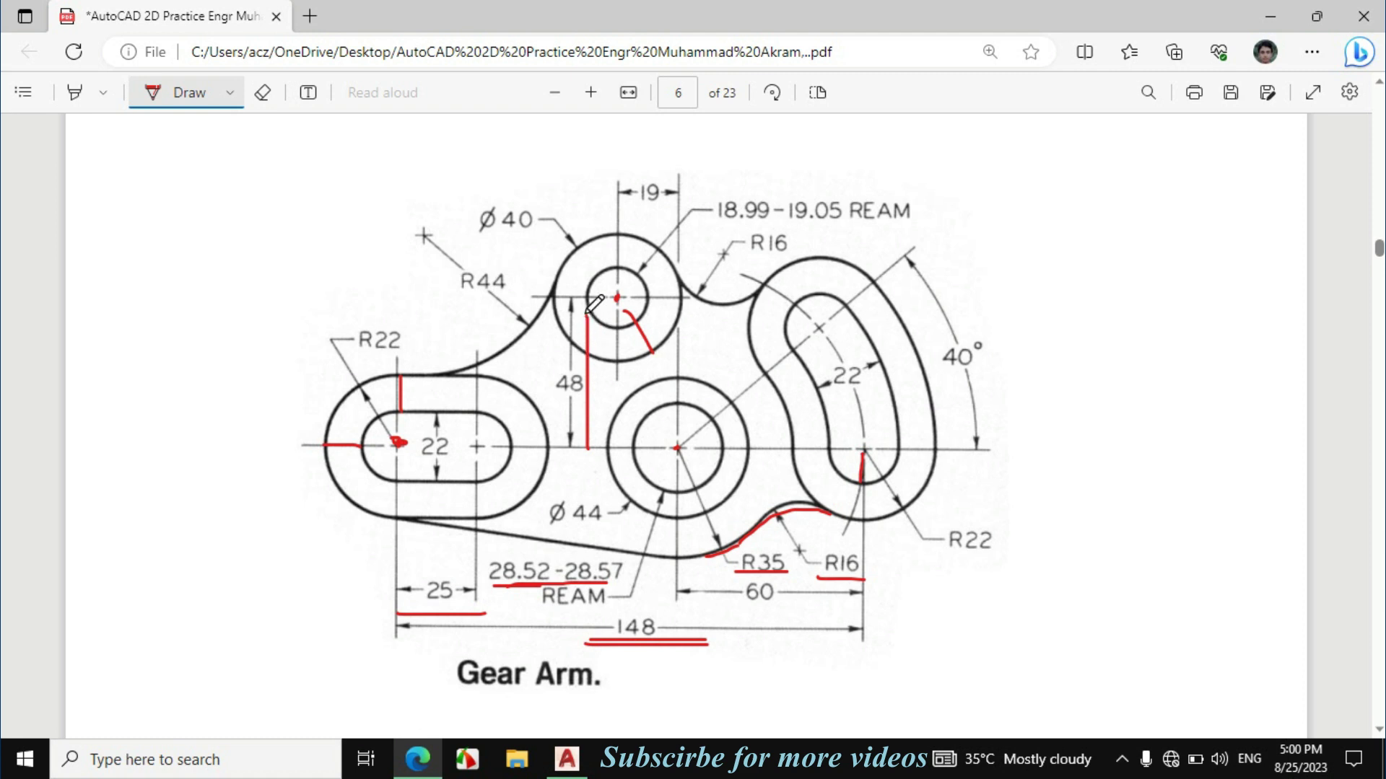
{"action": "left_click_drag", "start_coordinate": [548, 451], "coordinate": [613, 450]}
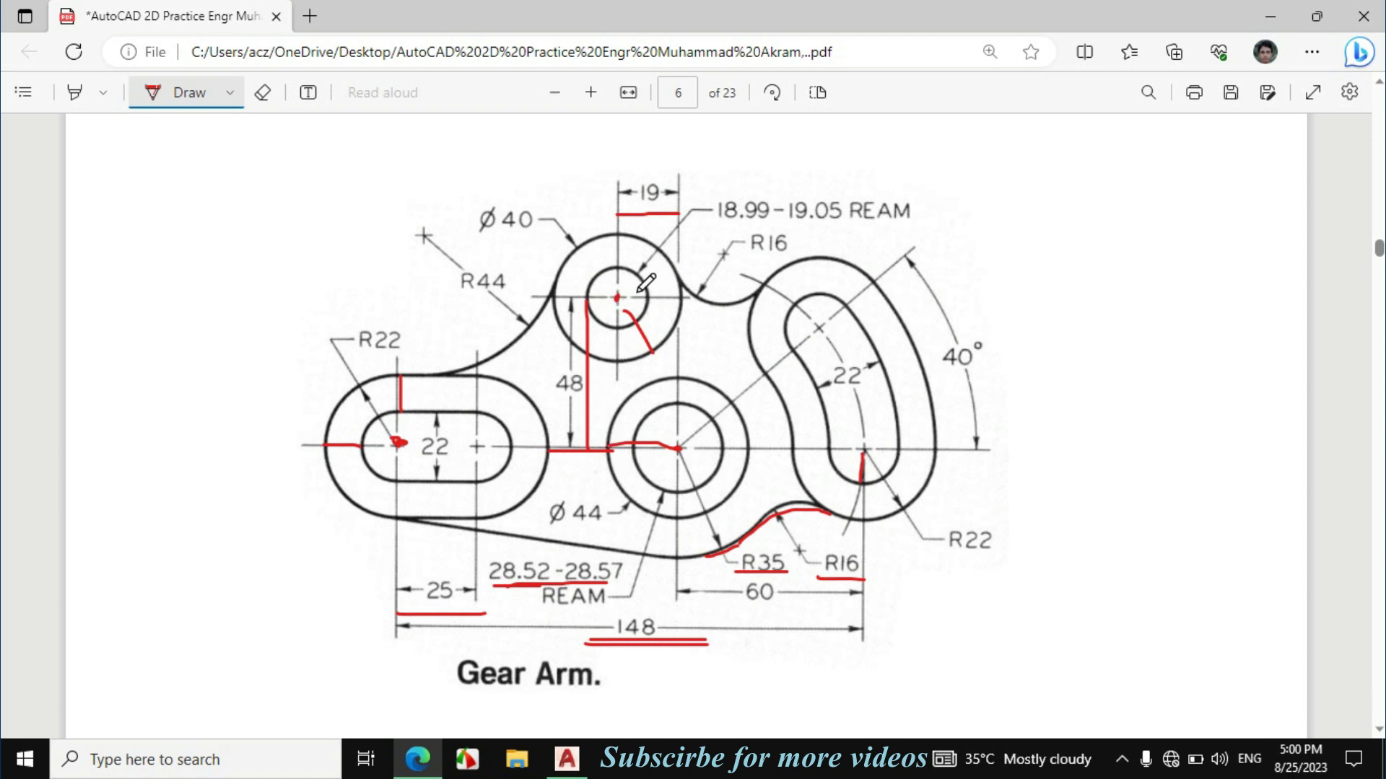
{"action": "left_click_drag", "start_coordinate": [720, 229], "coordinate": [886, 228]}
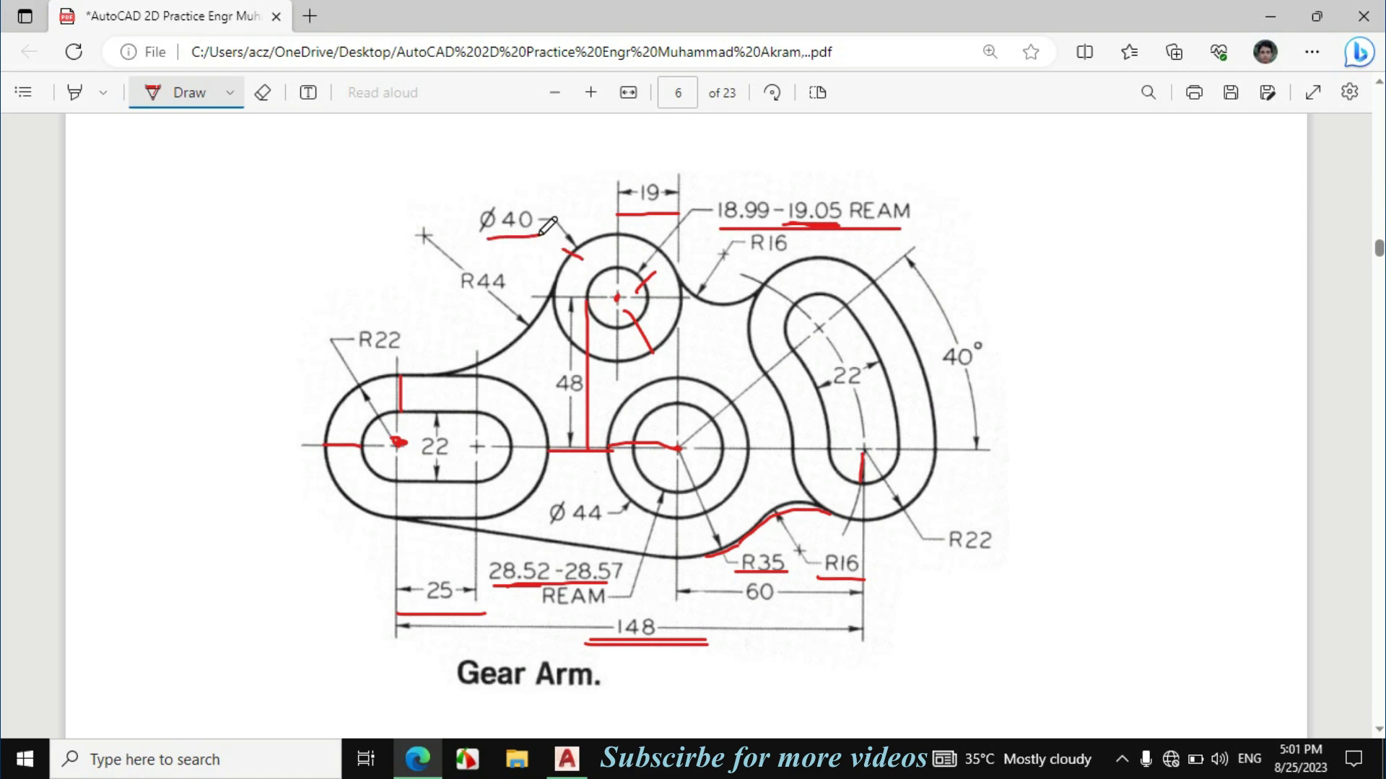
{"action": "left_click", "coordinate": [570, 740]}
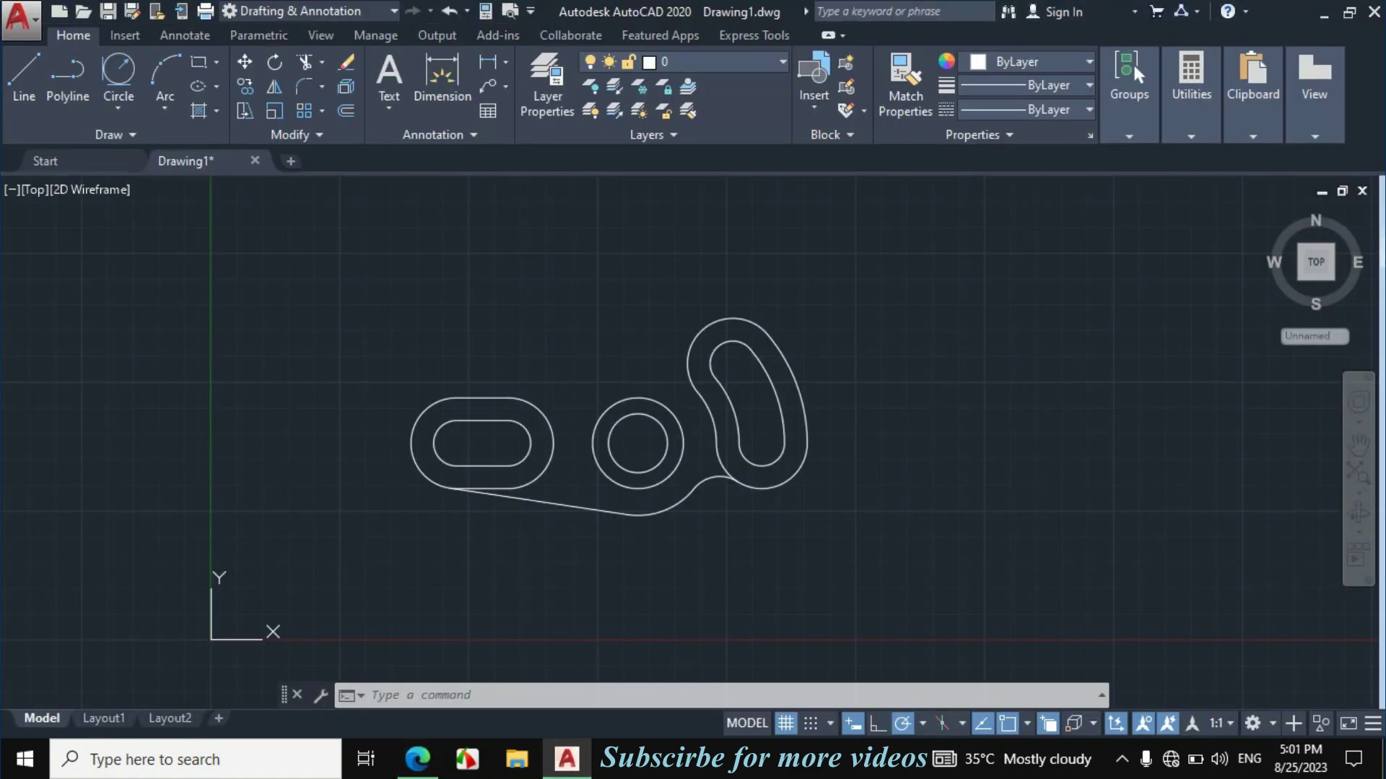
Step: Draw construction lines 48 up and 19 across from the large circle's centre
{"action": "left_click", "coordinate": [24, 85]}
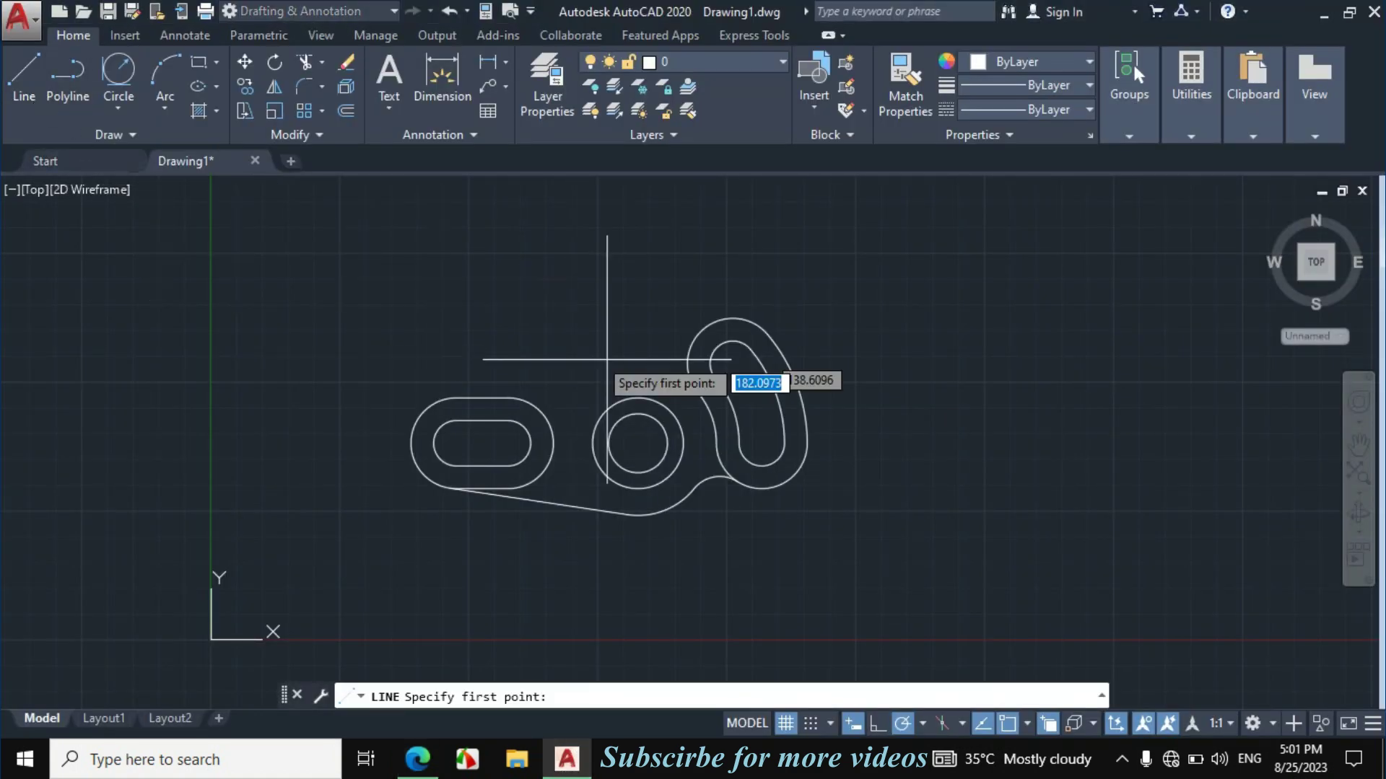
{"action": "left_click", "coordinate": [638, 442]}
{"action": "type", "text": "48"}
{"action": "key", "text": "Return"}
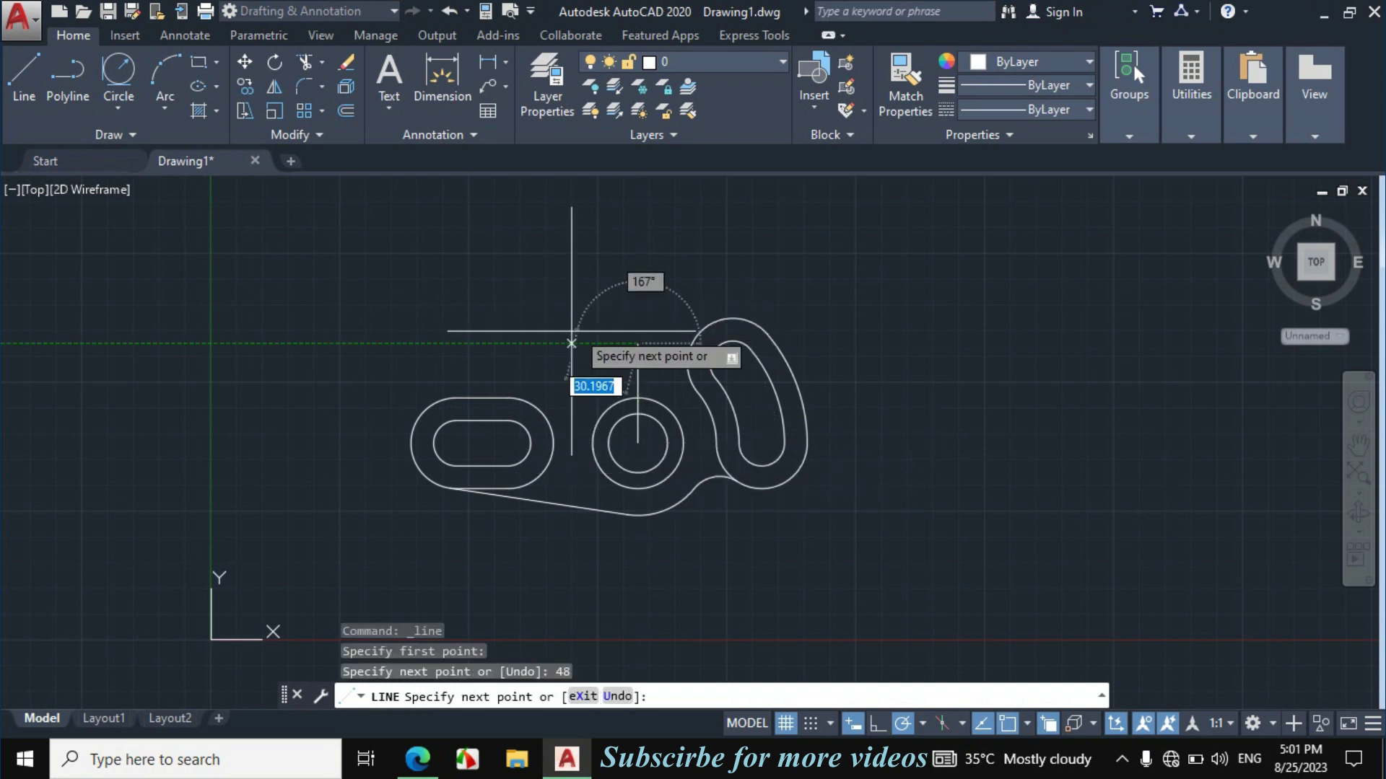
{"action": "scroll", "coordinate": [565, 351], "scroll_direction": "up", "scroll_amount": 2}
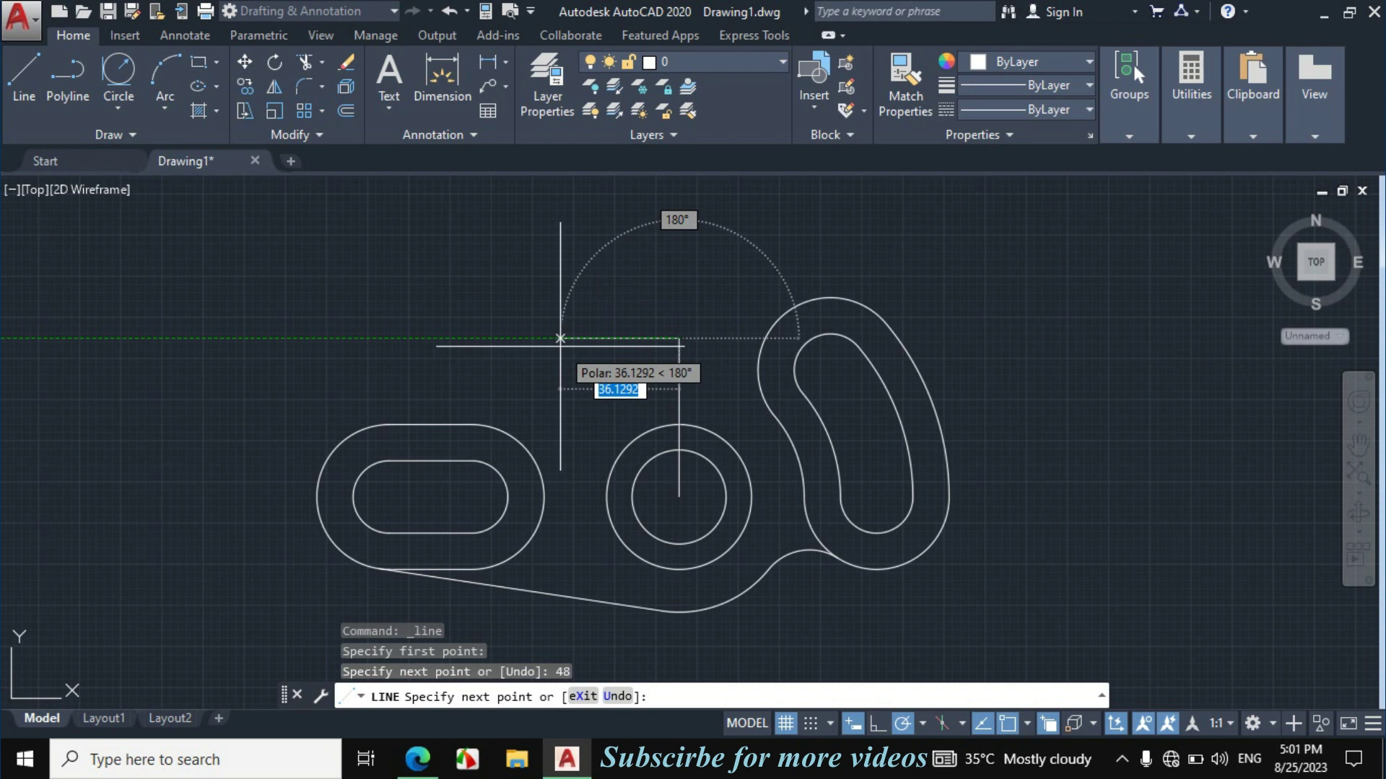
{"action": "type", "text": "19"}
{"action": "key", "text": "Return"}
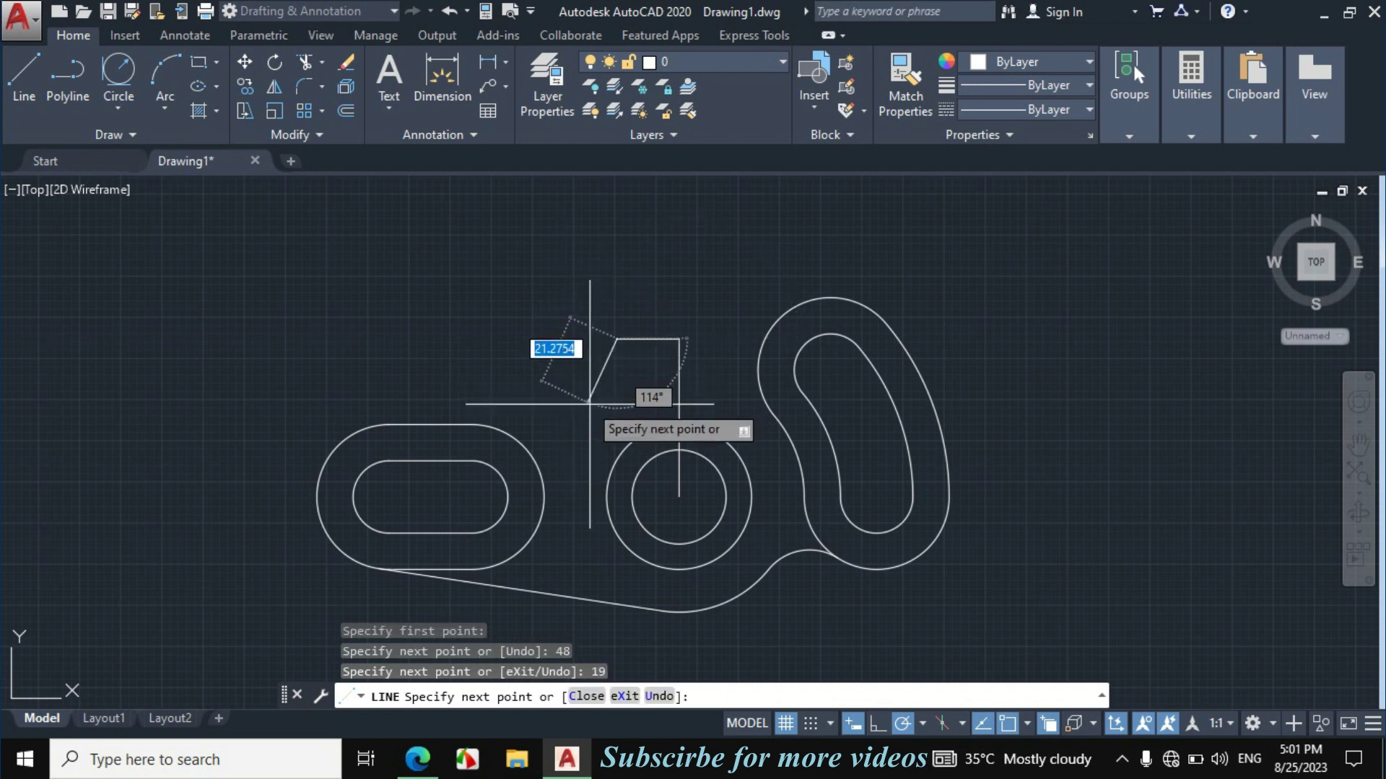
{"action": "key", "text": "Escape"}
{"action": "scroll", "coordinate": [607, 347], "scroll_direction": "up", "scroll_amount": 2}
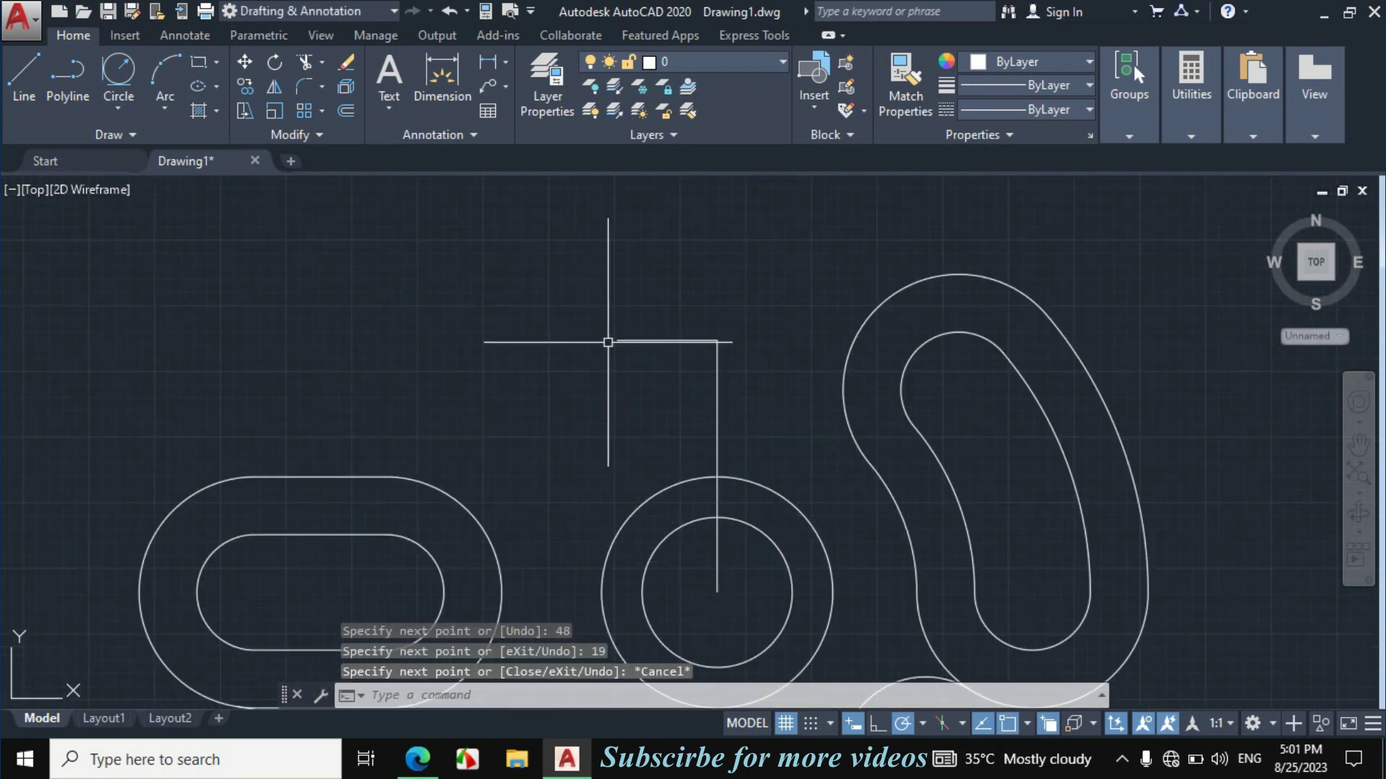
Step: Draw a Ø40 boss circle and a concentric Ø19.05 hole at the lines' corner
{"action": "left_click", "coordinate": [130, 113]}
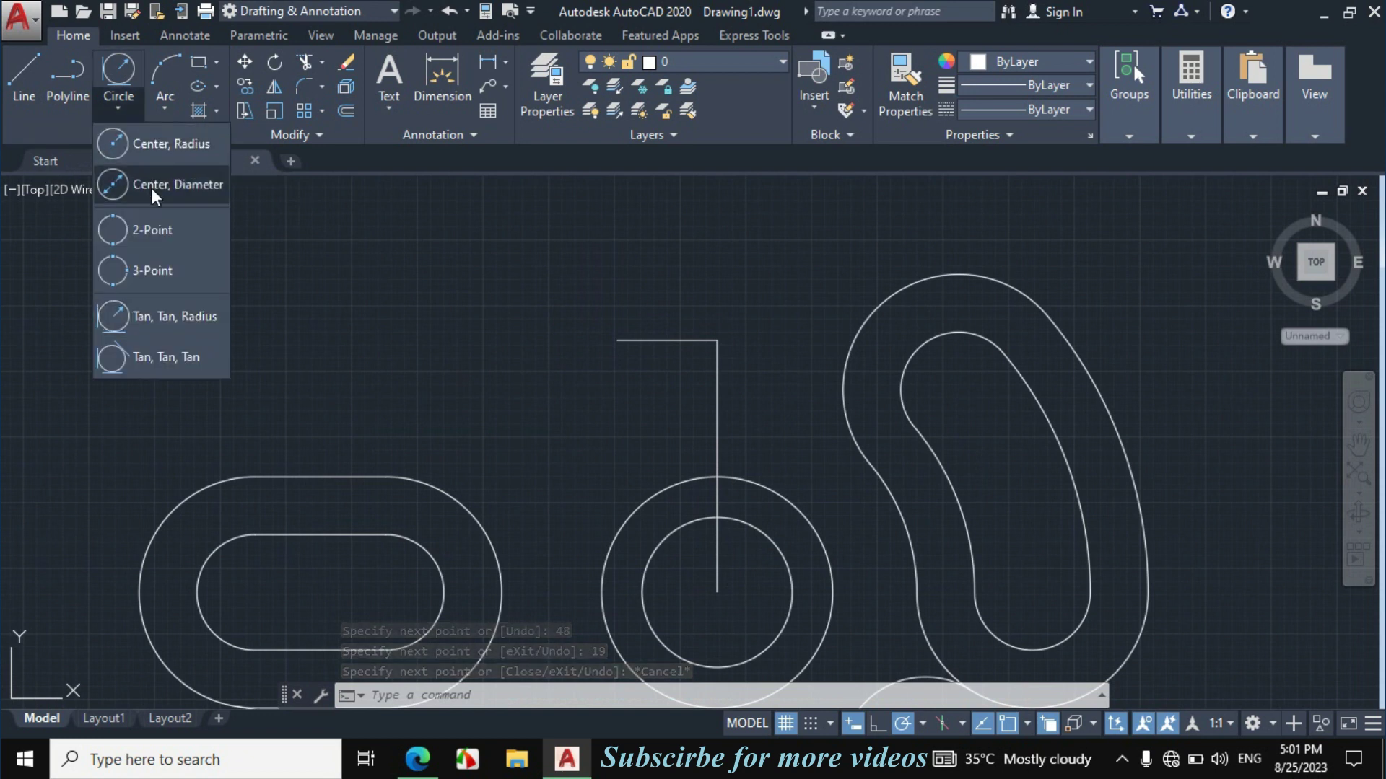
{"action": "left_click", "coordinate": [150, 188]}
{"action": "left_click", "coordinate": [617, 340]}
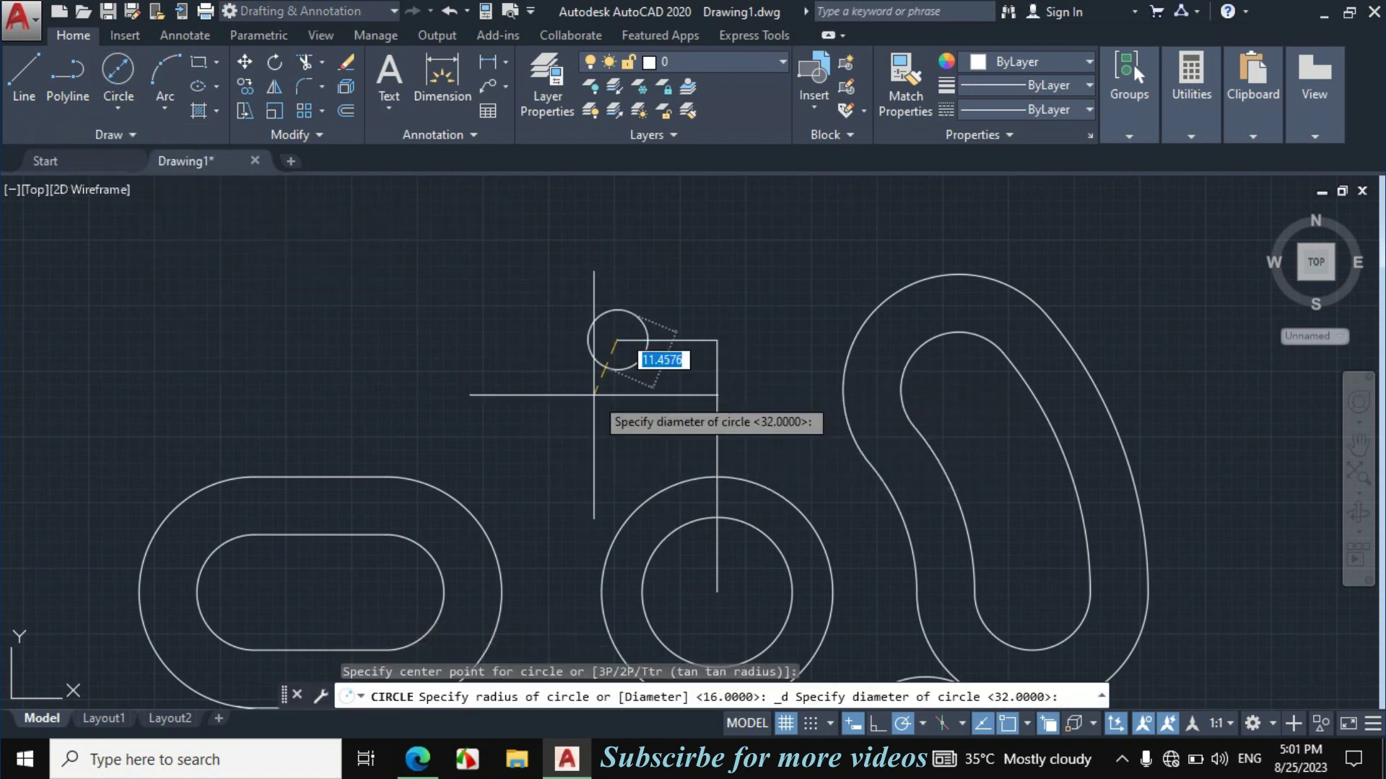
{"action": "type", "text": "40"}
{"action": "key", "text": "Return"}
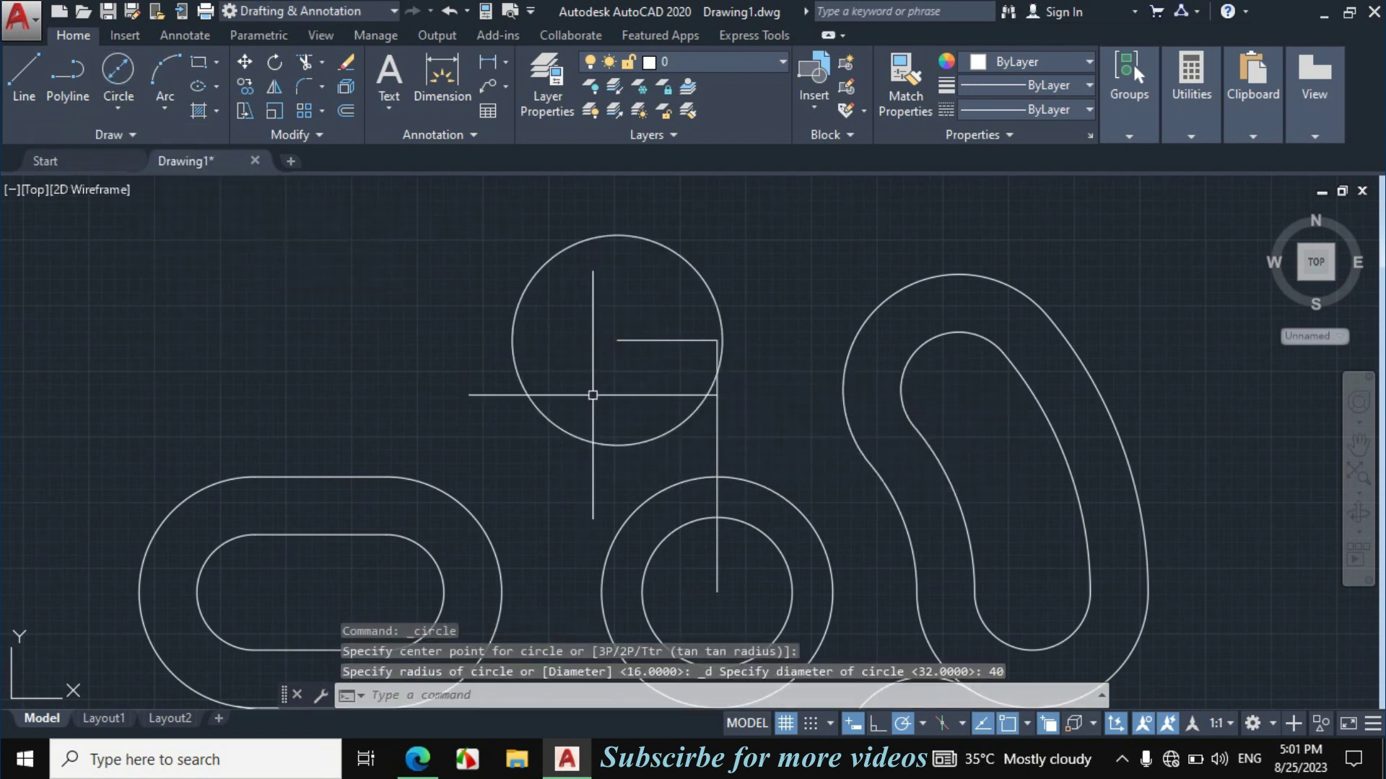
{"action": "left_click", "coordinate": [114, 103]}
{"action": "left_click", "coordinate": [148, 177]}
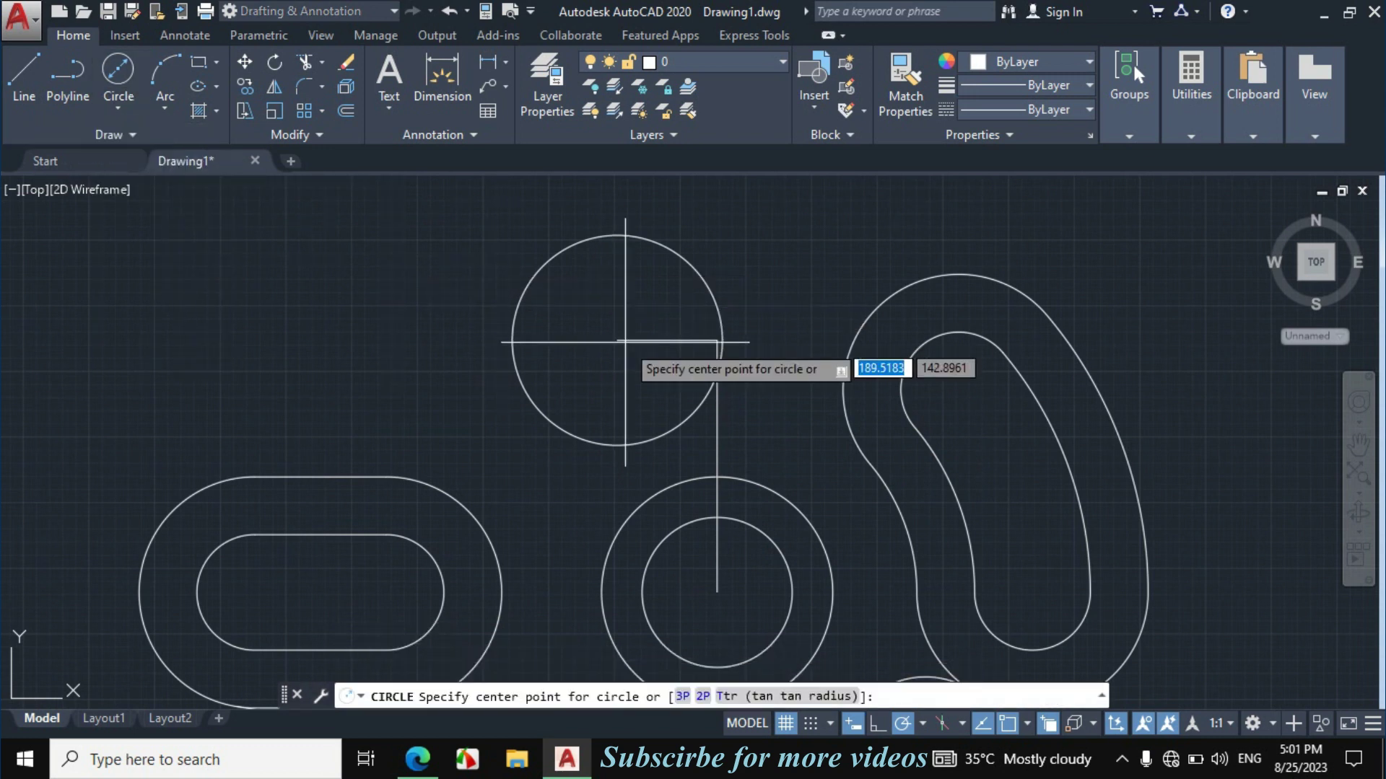
{"action": "left_click", "coordinate": [617, 340]}
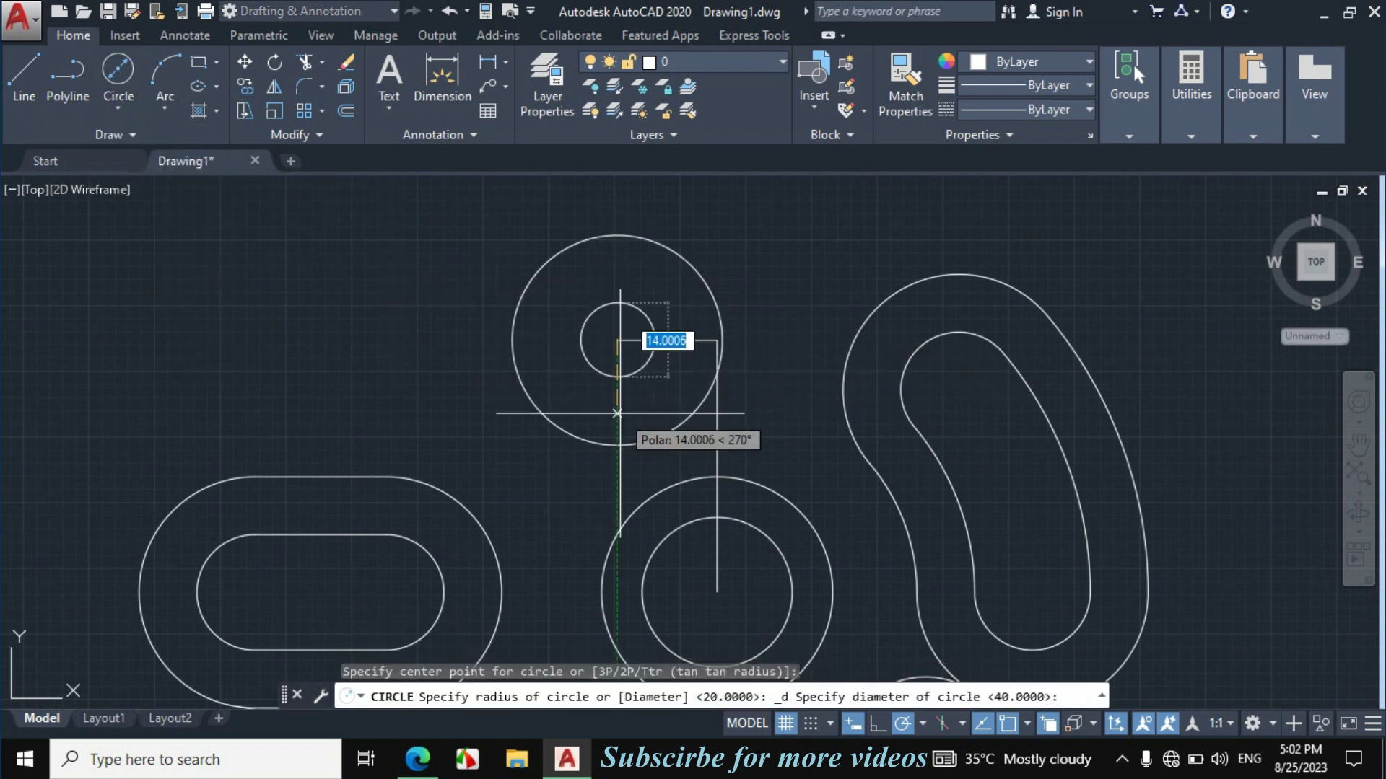
{"action": "type", "text": "19.05"}
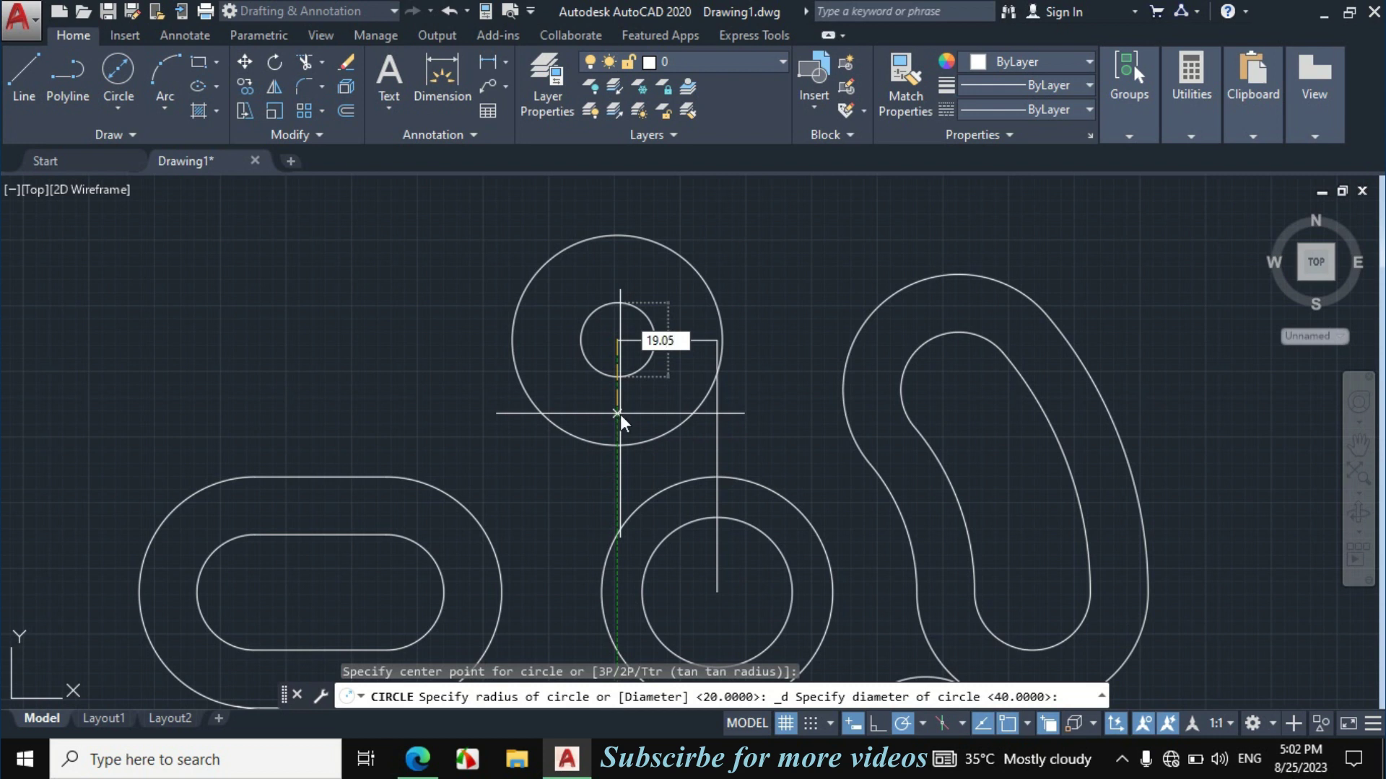
{"action": "key", "text": "Return"}
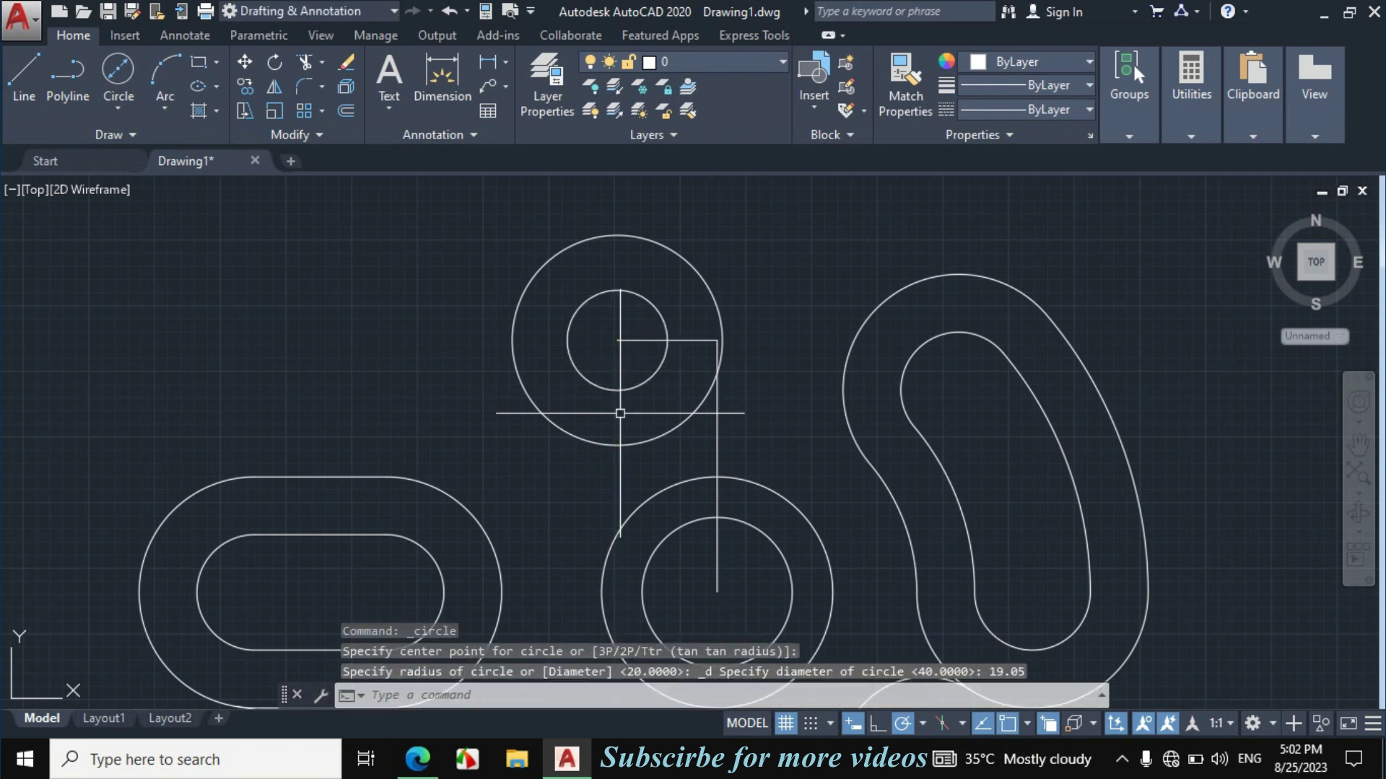
Step: Erase the vertical and horizontal construction lines
{"action": "left_click", "coordinate": [725, 469]}
{"action": "left_click", "coordinate": [696, 443]}
{"action": "left_click", "coordinate": [712, 311]}
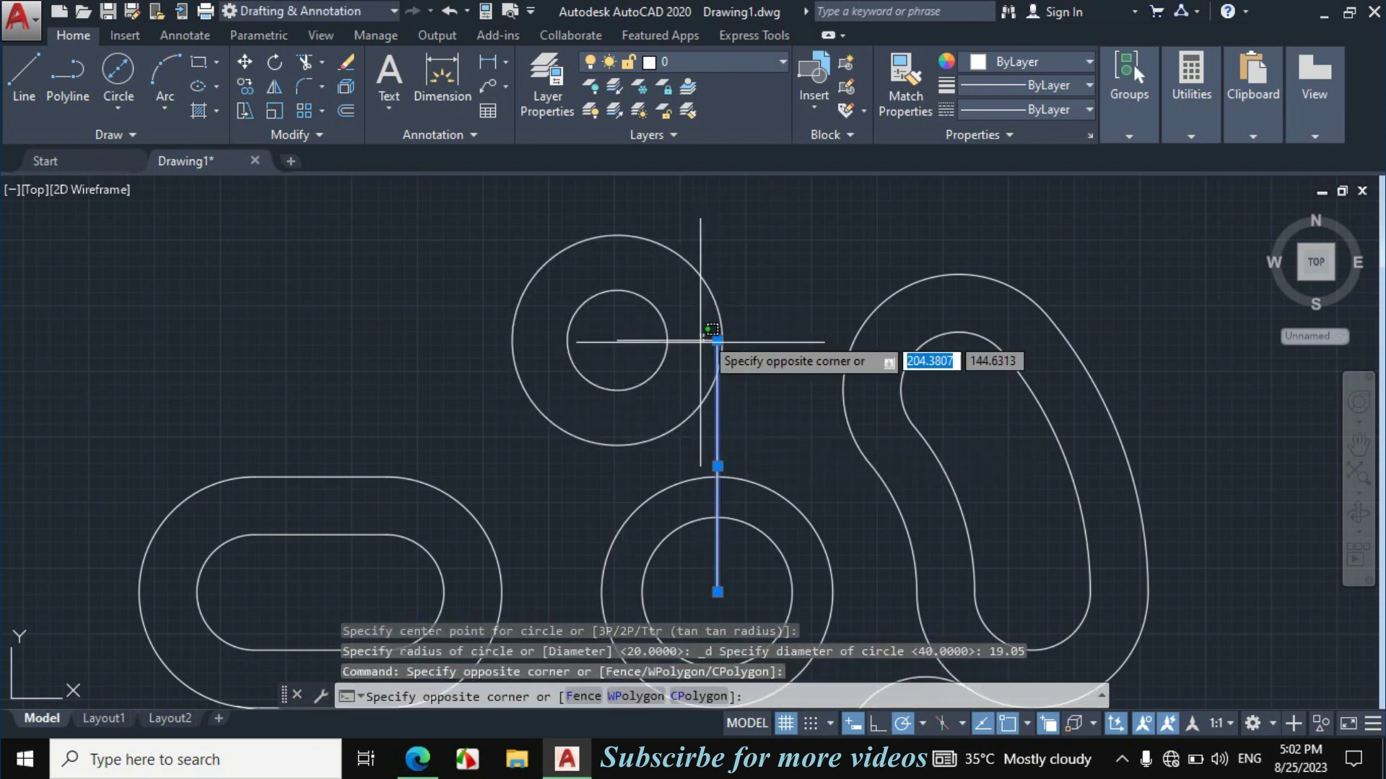
{"action": "left_click", "coordinate": [692, 360]}
{"action": "key", "text": "Return"}
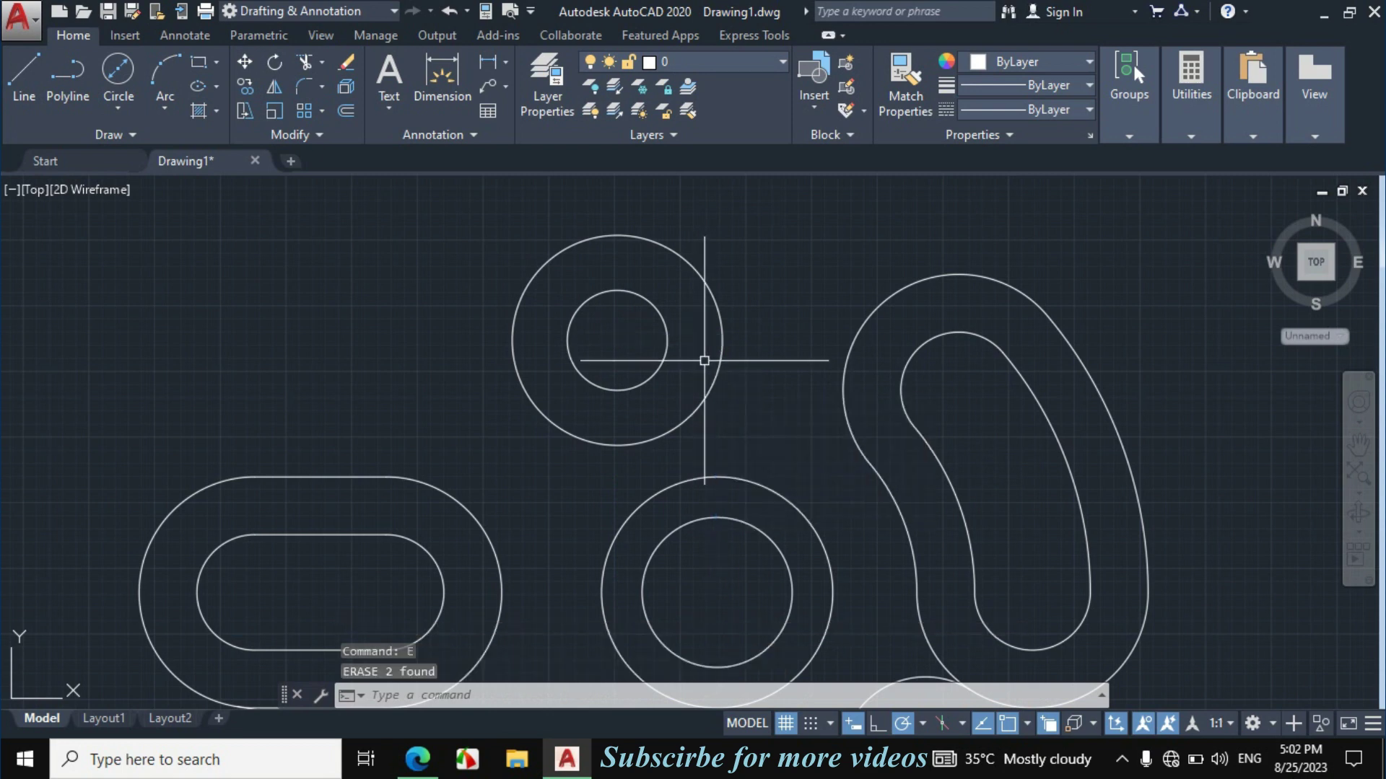
{"action": "scroll", "coordinate": [695, 404], "scroll_direction": "down", "scroll_amount": 2}
Step: Underline the R44 label in red on the Gear Arm PDF, then return to AutoCAD
{"action": "left_click", "coordinate": [418, 758]}
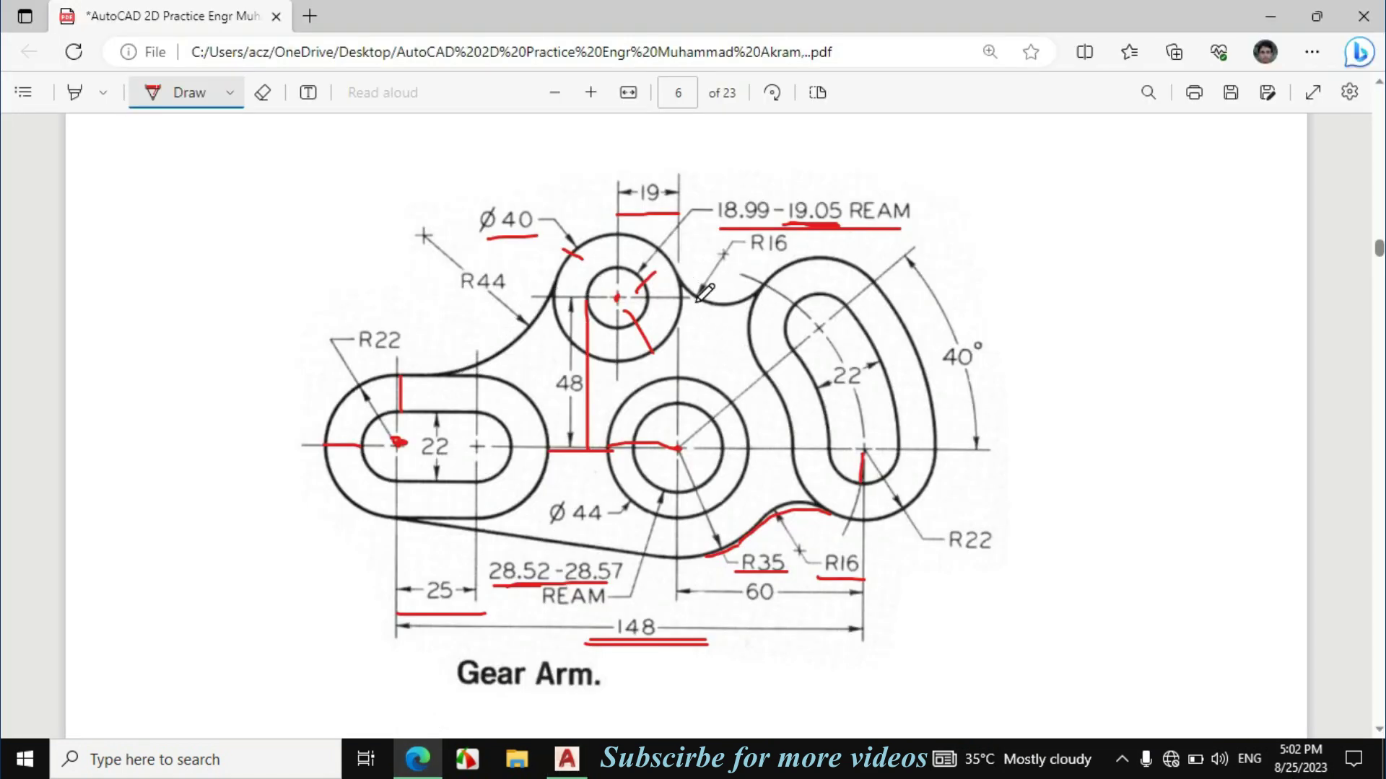
{"action": "left_click_drag", "start_coordinate": [518, 292], "coordinate": [456, 306]}
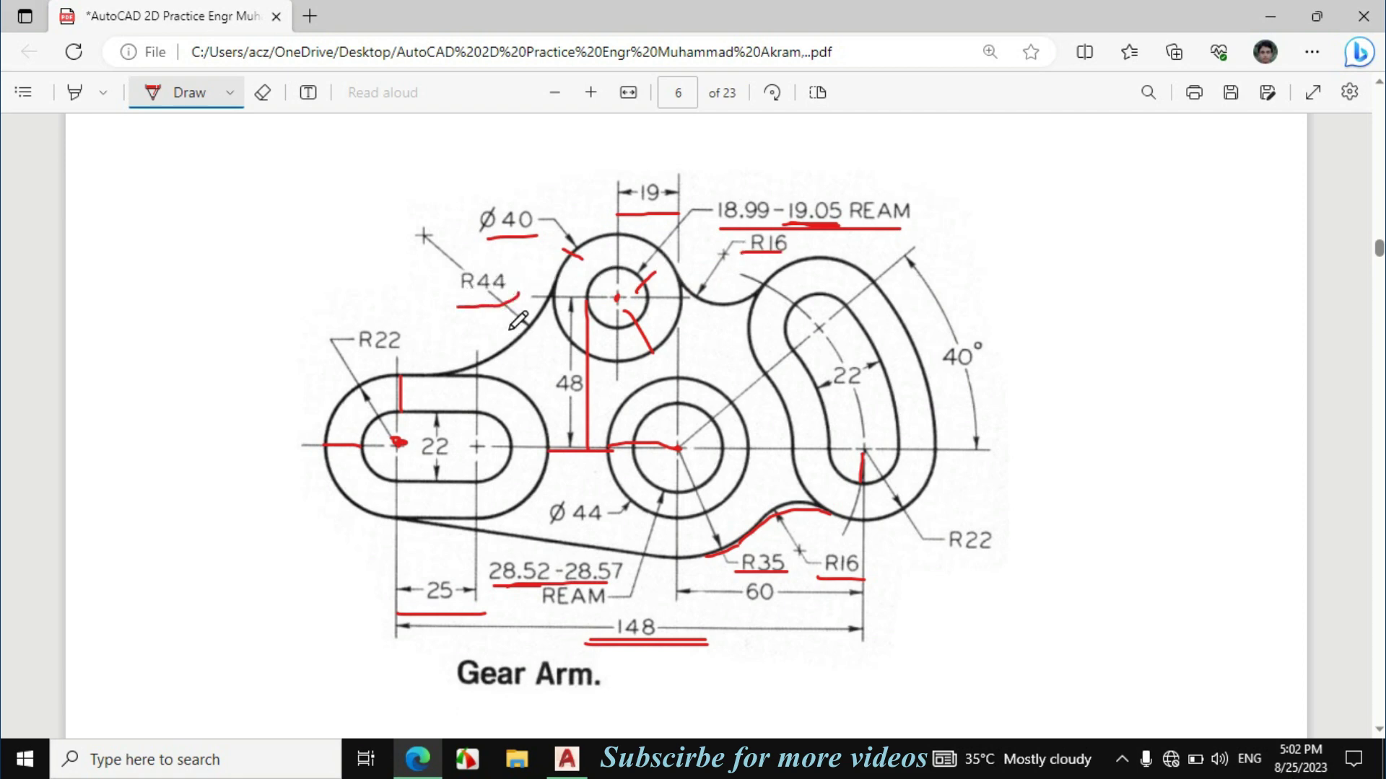
{"action": "left_click", "coordinate": [567, 758]}
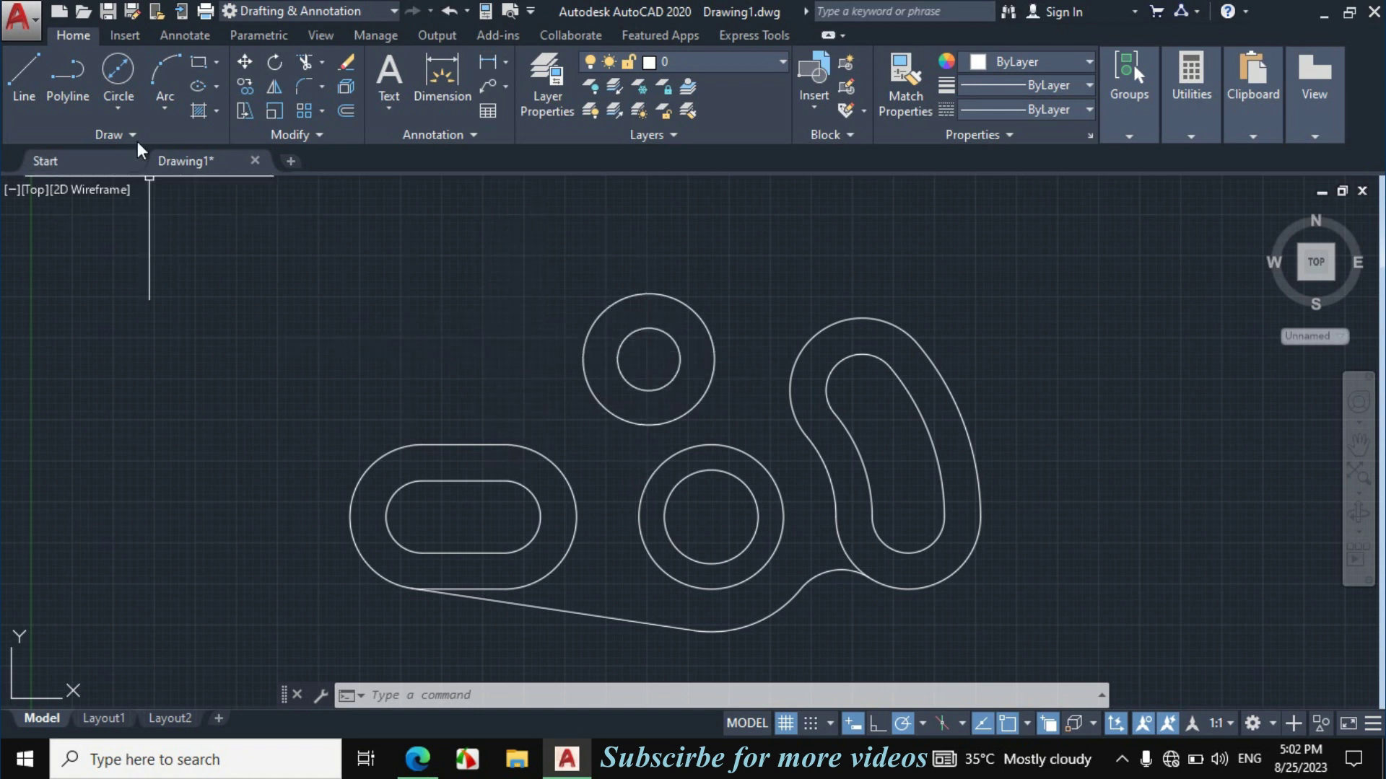
Step: Draw an R44 circle tangent to the upper boss and the left slot's outer arc
{"action": "left_click", "coordinate": [124, 106]}
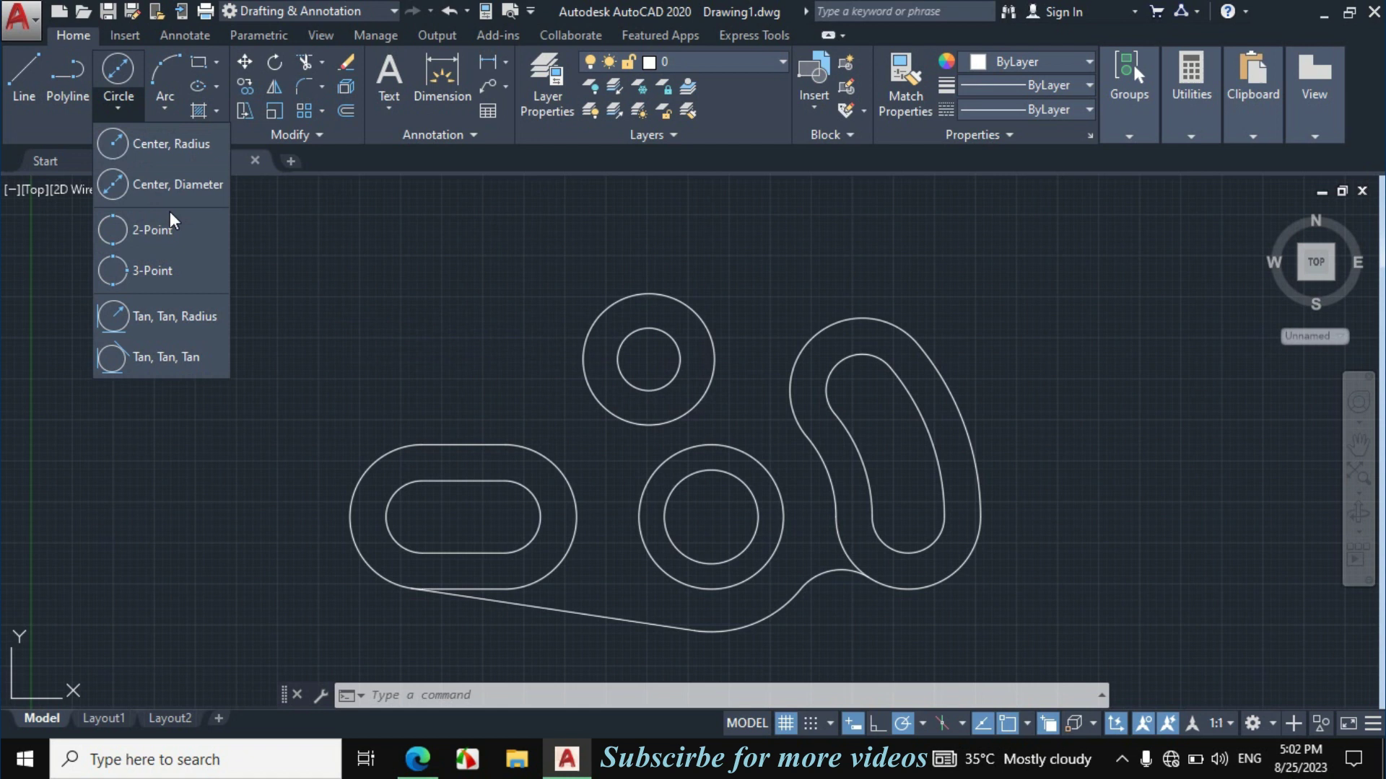
{"action": "left_click", "coordinate": [174, 315]}
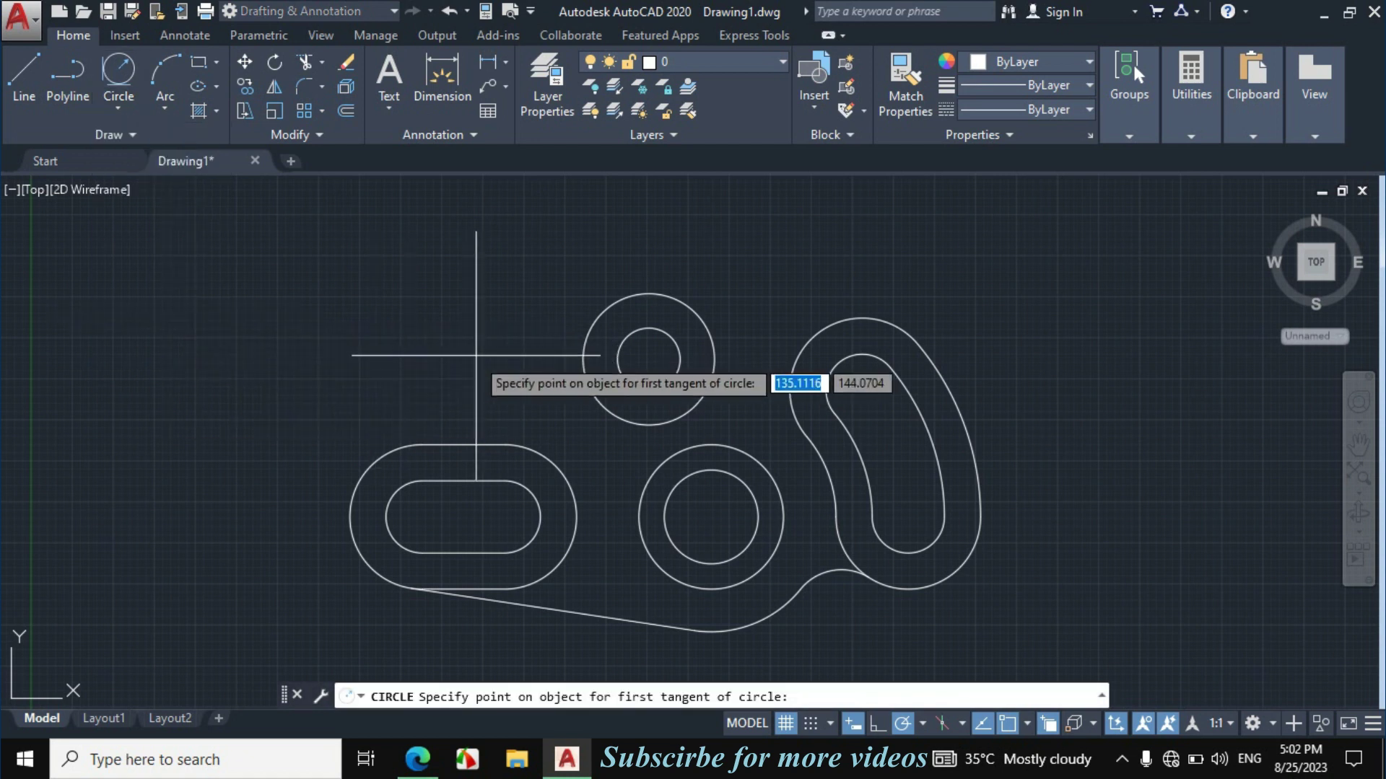
{"action": "left_click", "coordinate": [580, 344]}
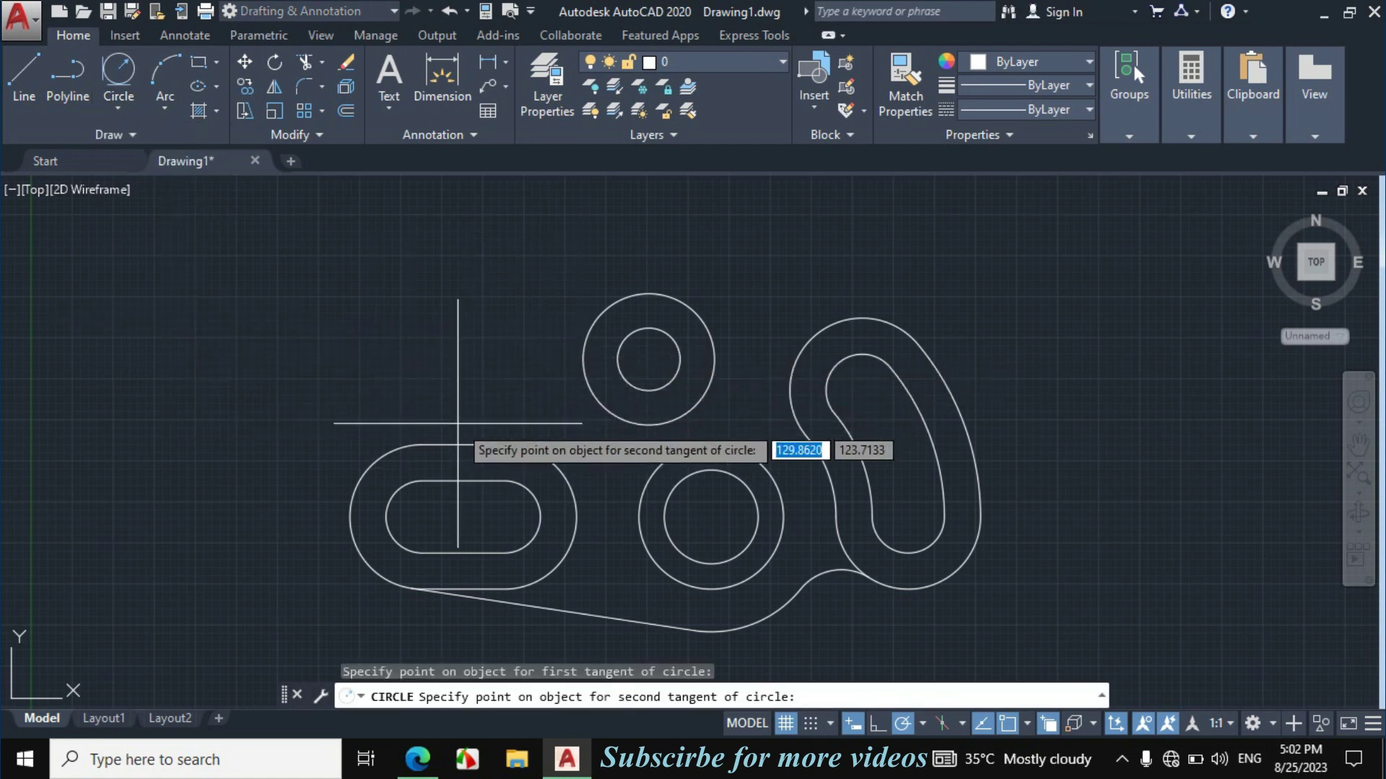
{"action": "left_click", "coordinate": [459, 443]}
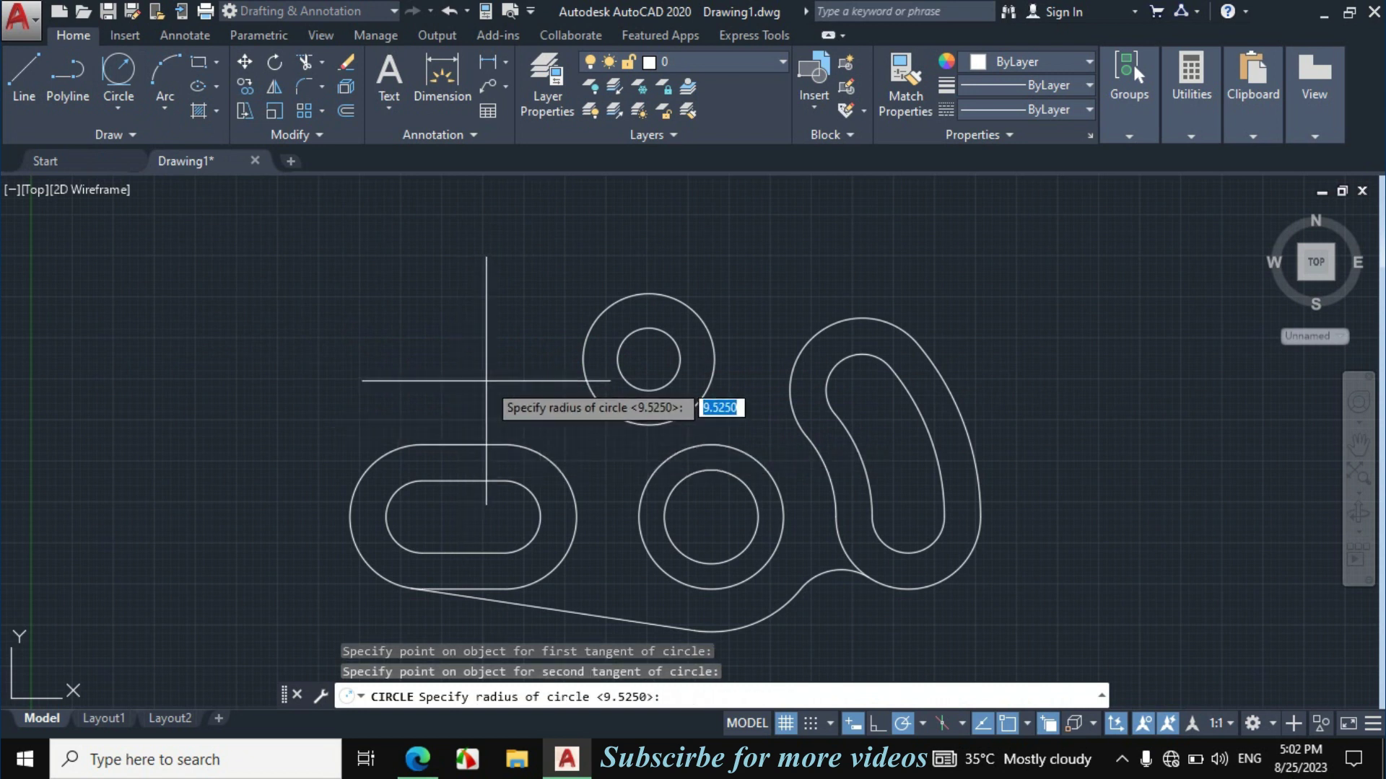
{"action": "type", "text": "44"}
{"action": "key", "text": "Return"}
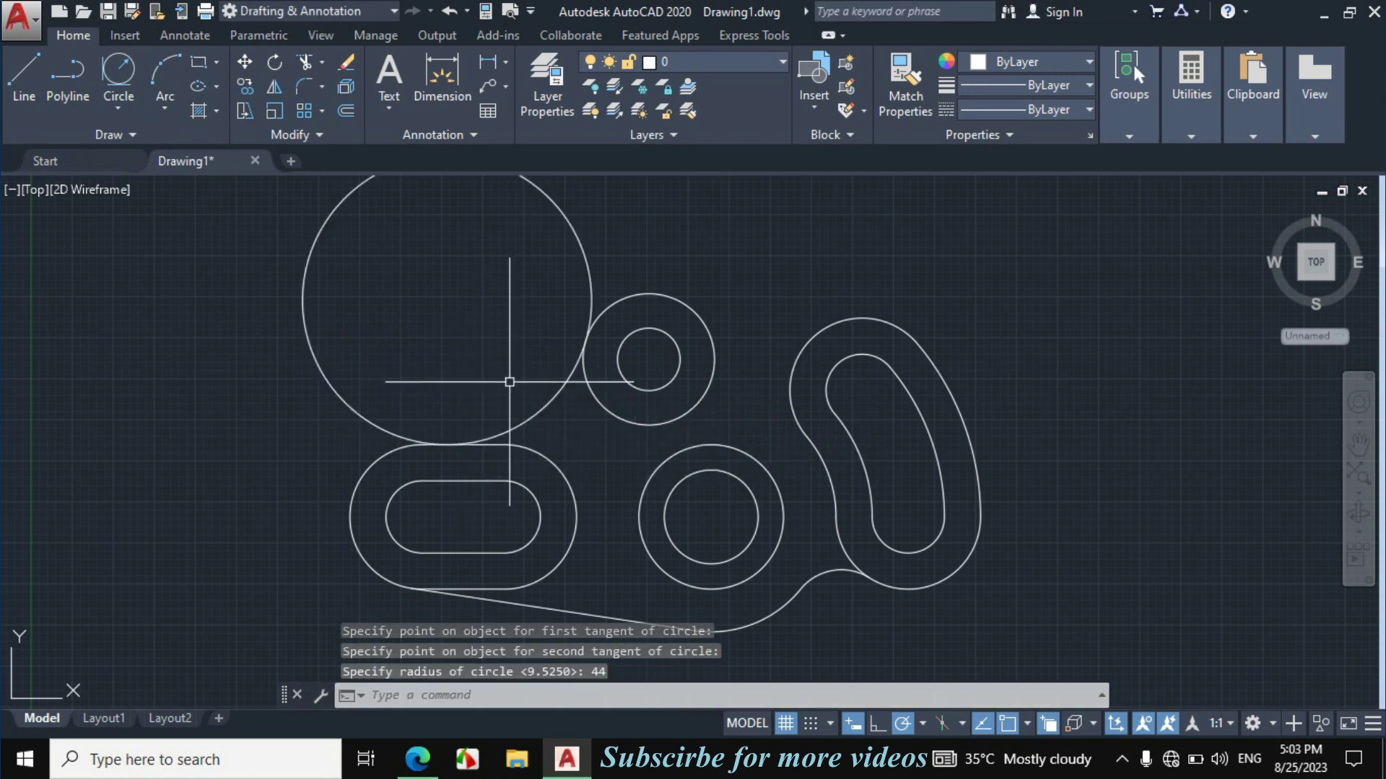
Step: Draw an R16 circle tangent to the upper boss and the curved slot's outer edge
{"action": "left_click", "coordinate": [120, 105]}
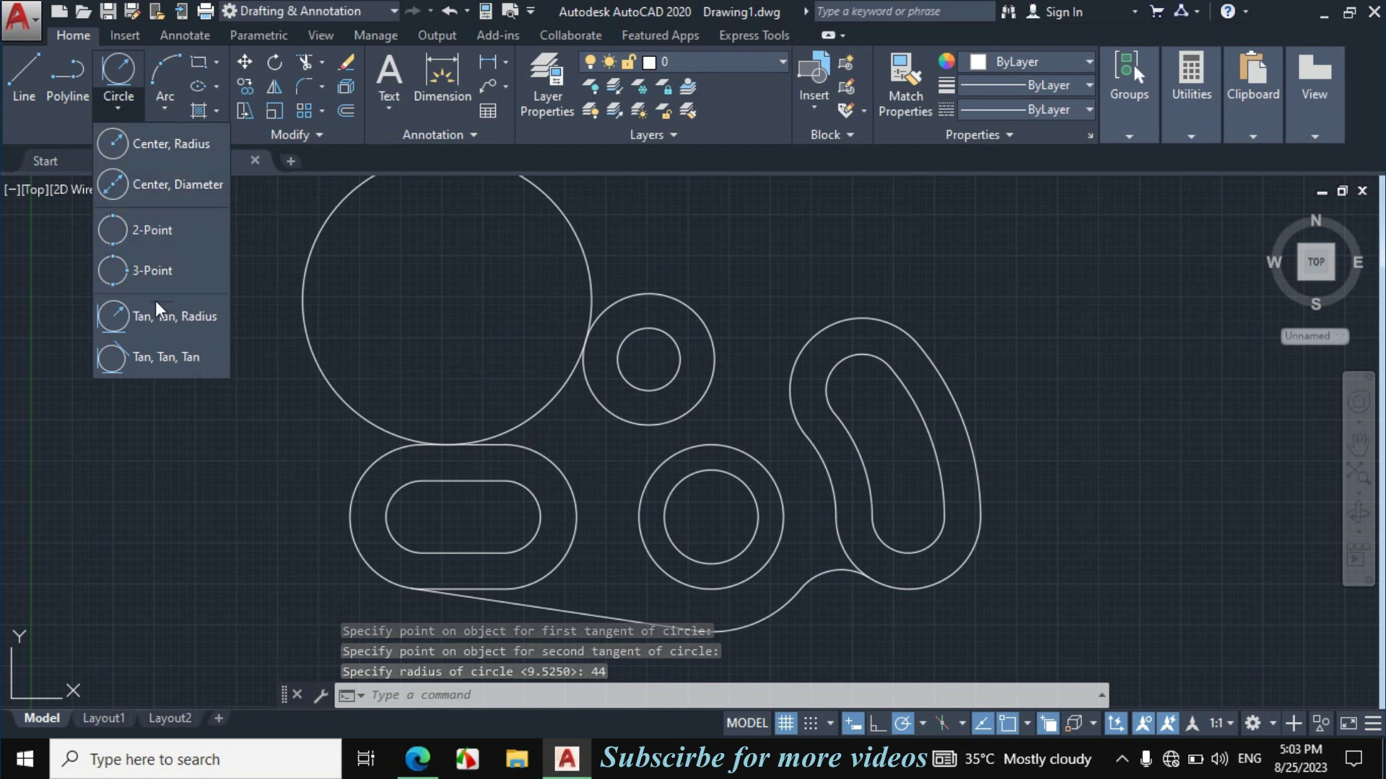
{"action": "left_click", "coordinate": [154, 318]}
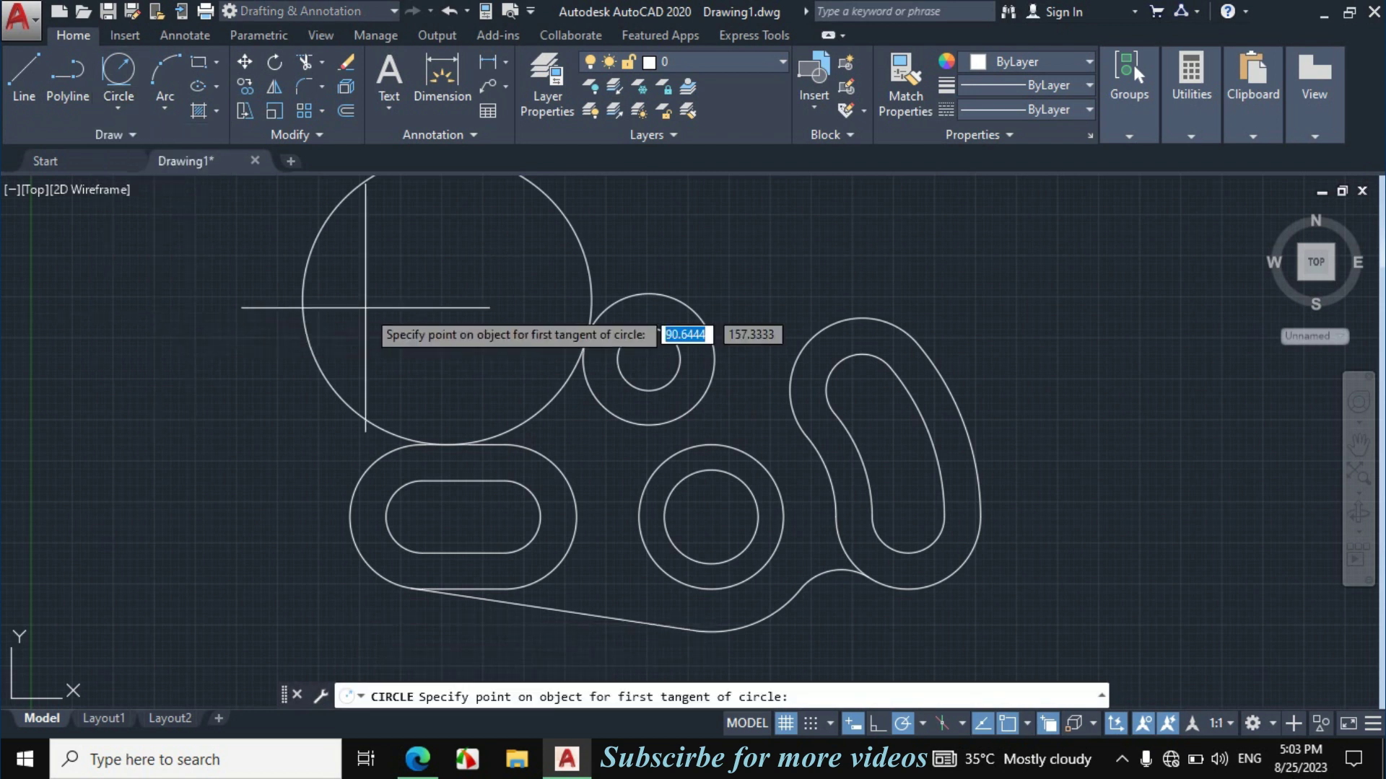
{"action": "left_click", "coordinate": [701, 312]}
{"action": "left_click", "coordinate": [793, 347]}
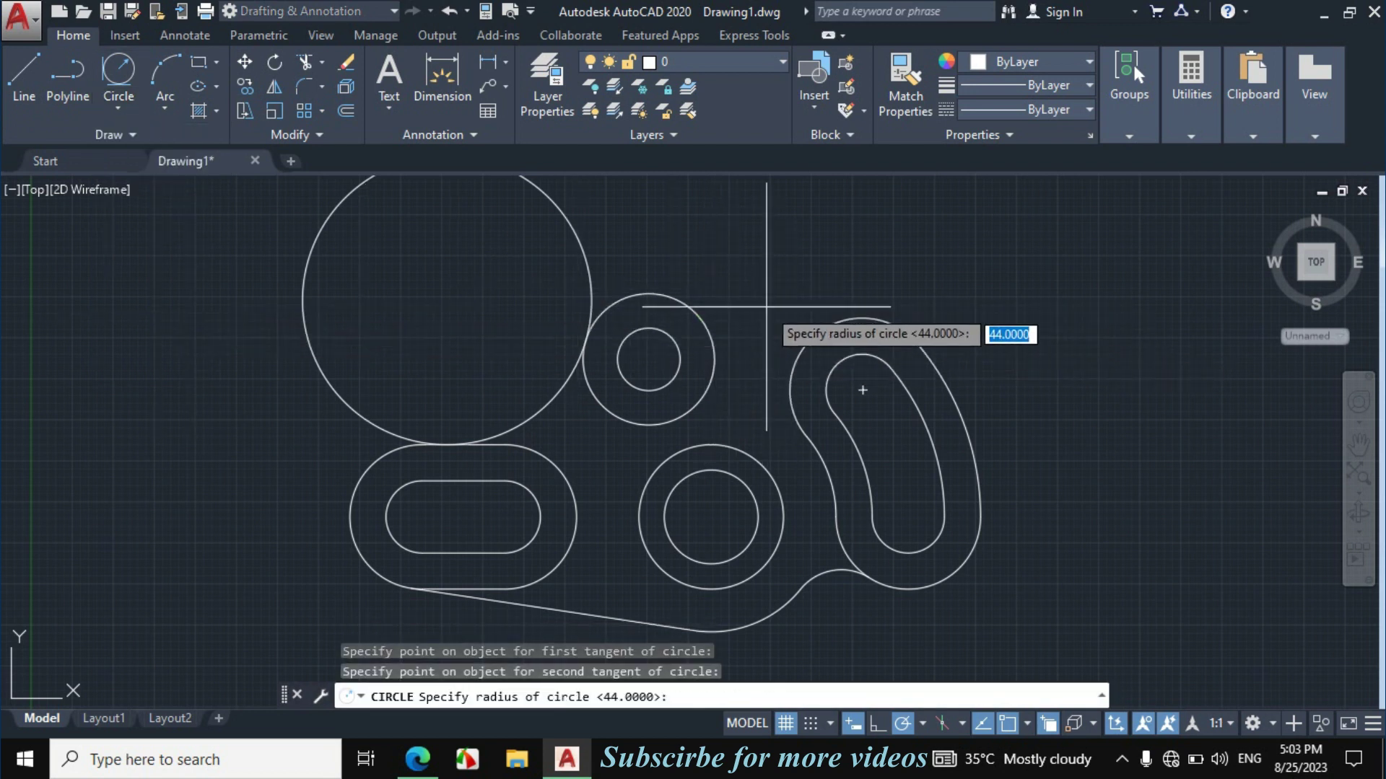
{"action": "type", "text": "16"}
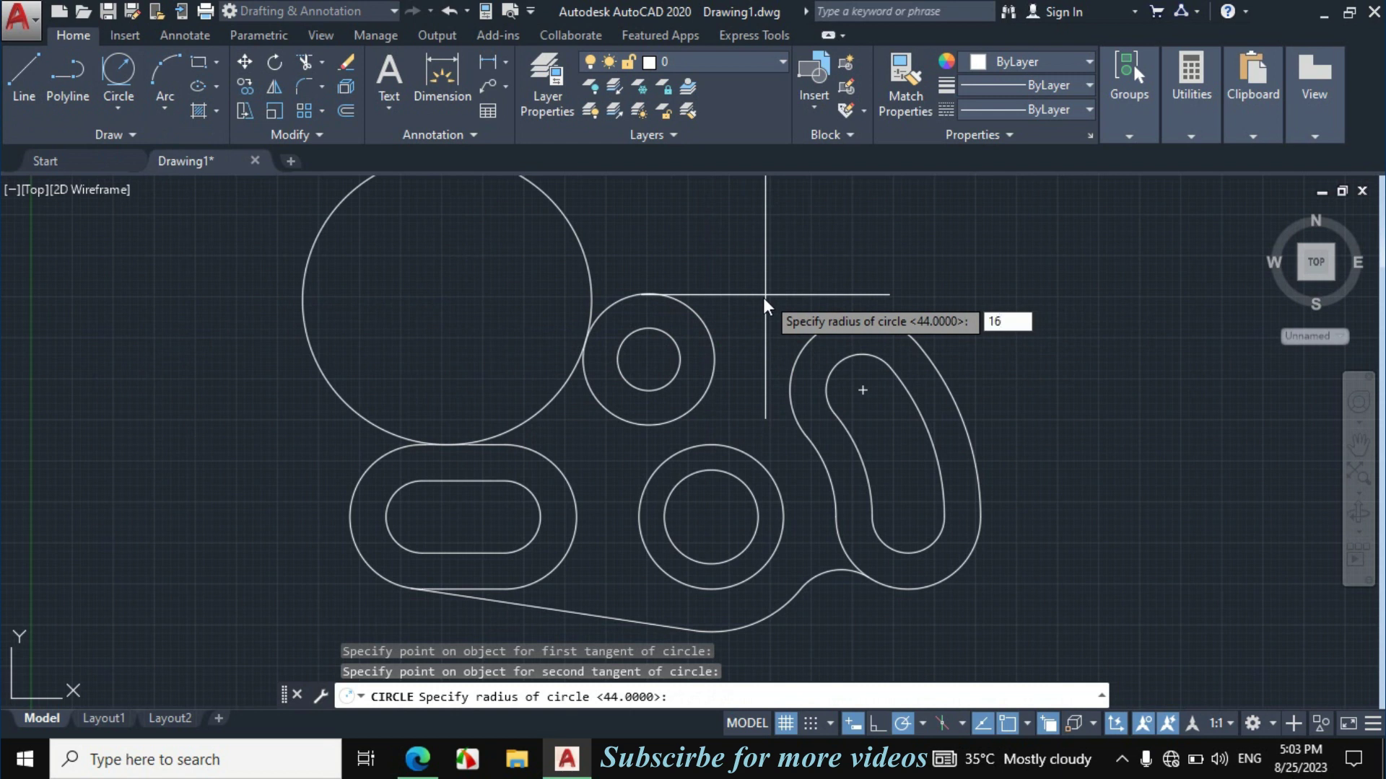
{"action": "key", "text": "Return"}
Step: Trim the R16 and R44 circles down to tangent arcs, then compare with the PDF
{"action": "type", "text": "tr"}
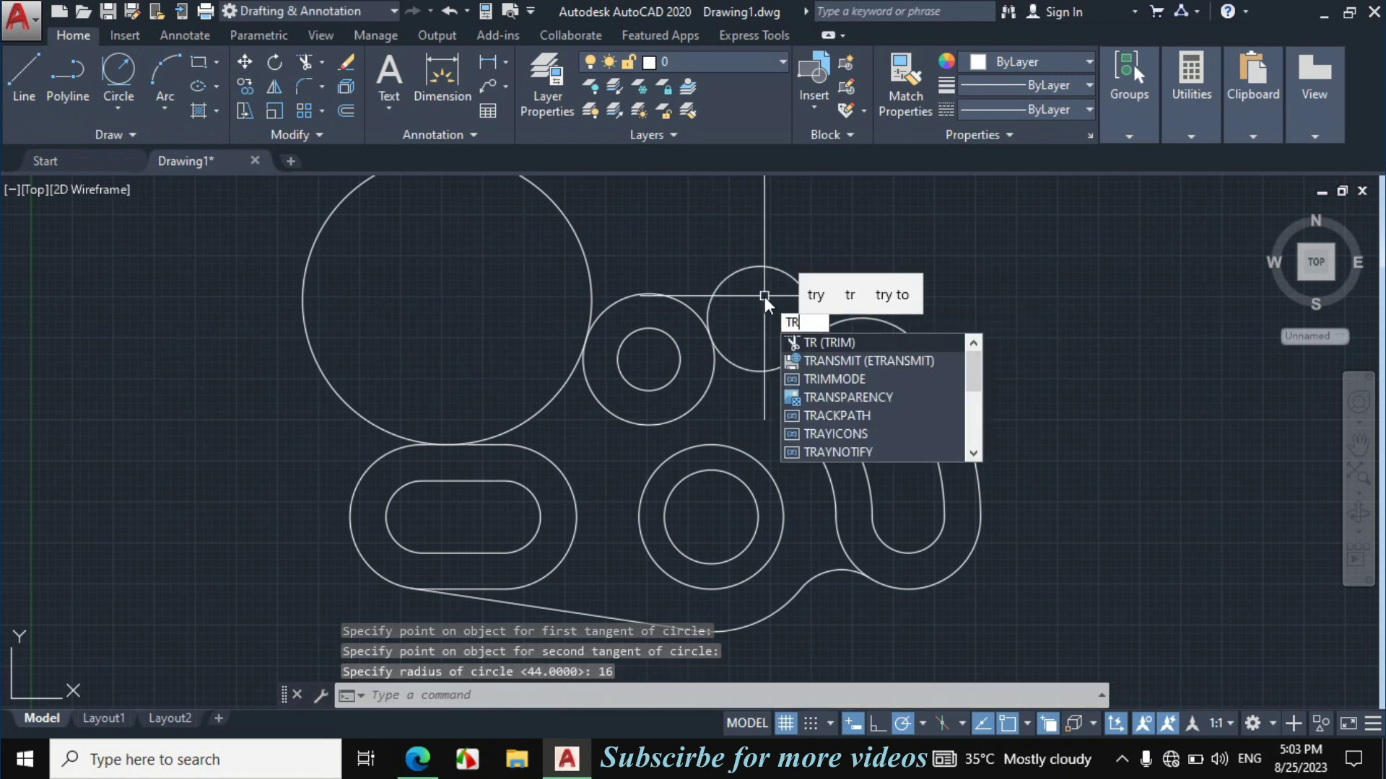
{"action": "key", "text": "Return"}
{"action": "key", "text": "Return"}
{"action": "left_click", "coordinate": [808, 263]}
{"action": "left_click", "coordinate": [788, 281]}
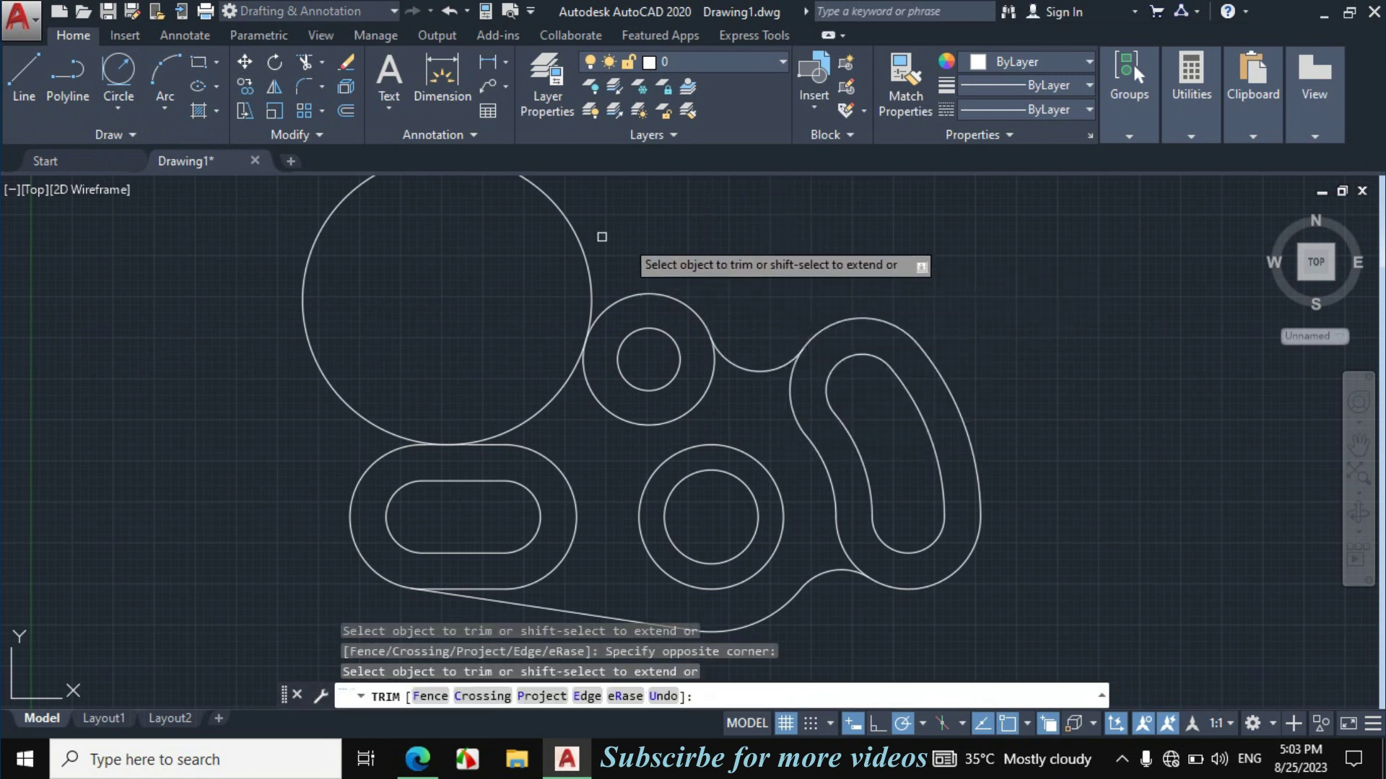
{"action": "left_click", "coordinate": [570, 226]}
{"action": "key", "text": "Escape"}
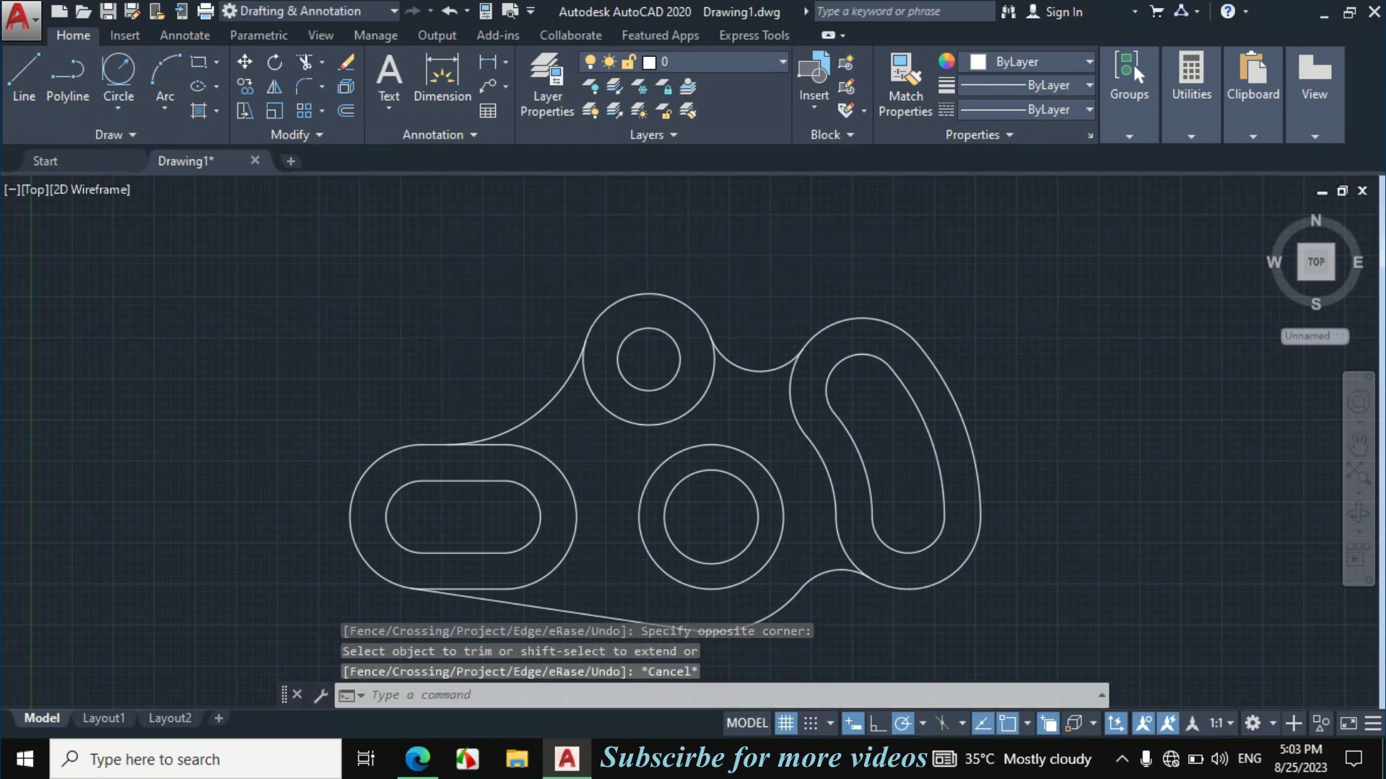
{"action": "scroll", "coordinate": [433, 274], "scroll_direction": "down", "scroll_amount": 2}
{"action": "scroll", "coordinate": [715, 336], "scroll_direction": "up", "scroll_amount": 2}
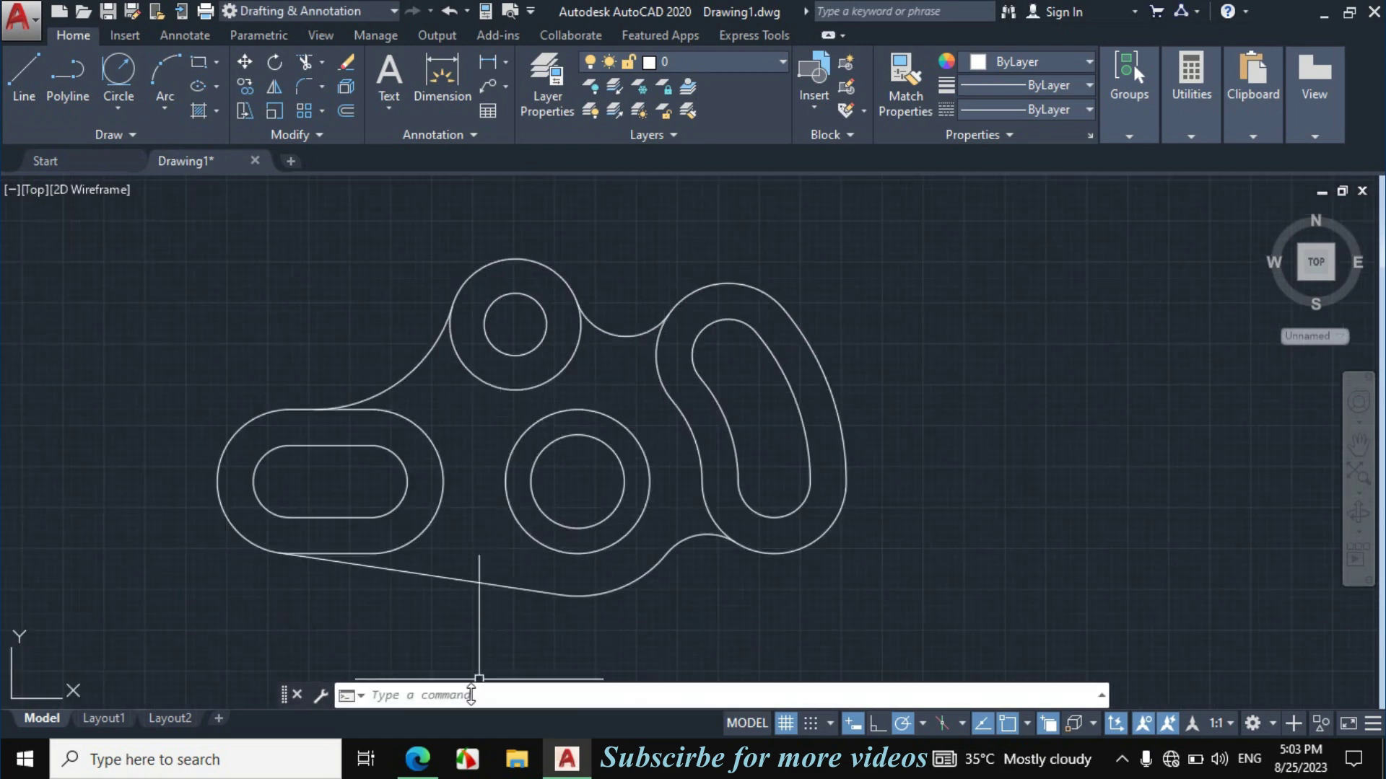
{"action": "left_click", "coordinate": [417, 757]}
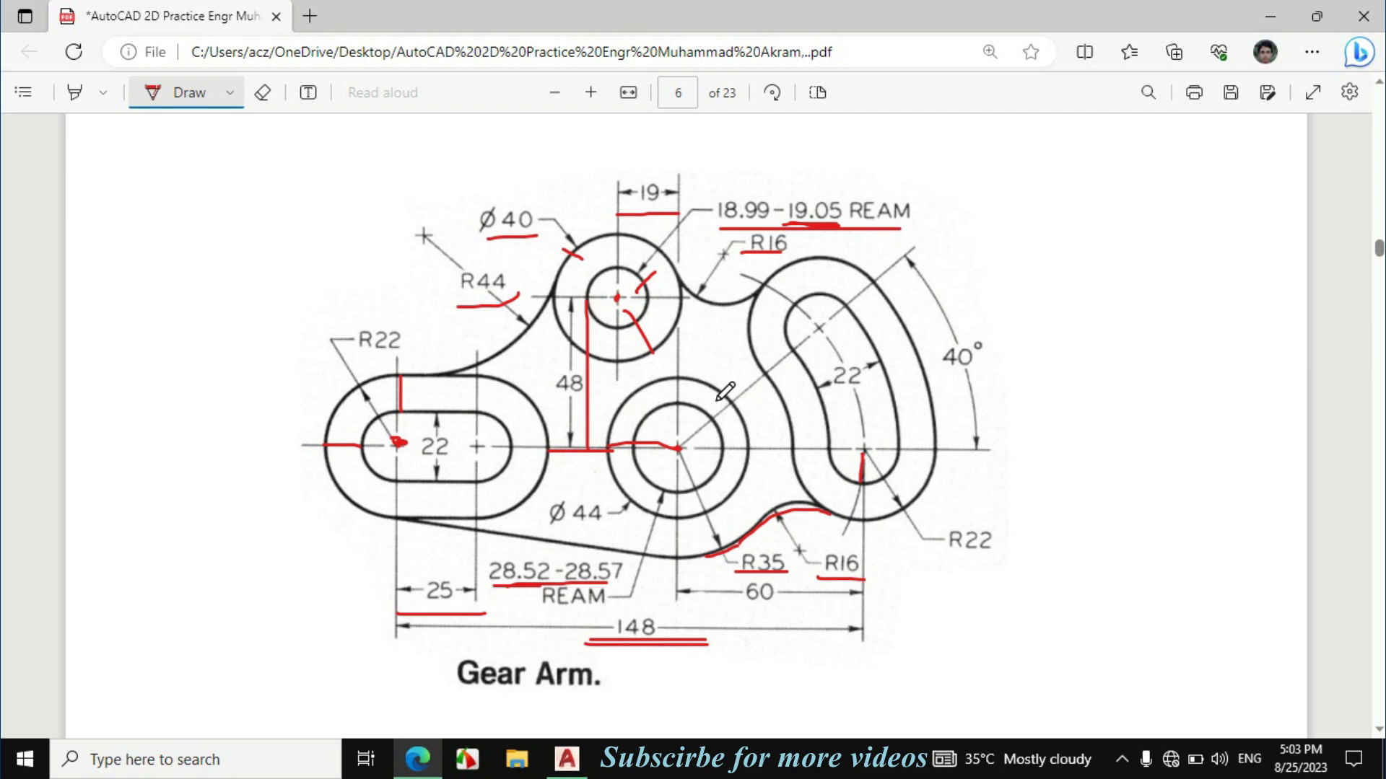
{"action": "left_click", "coordinate": [567, 757]}
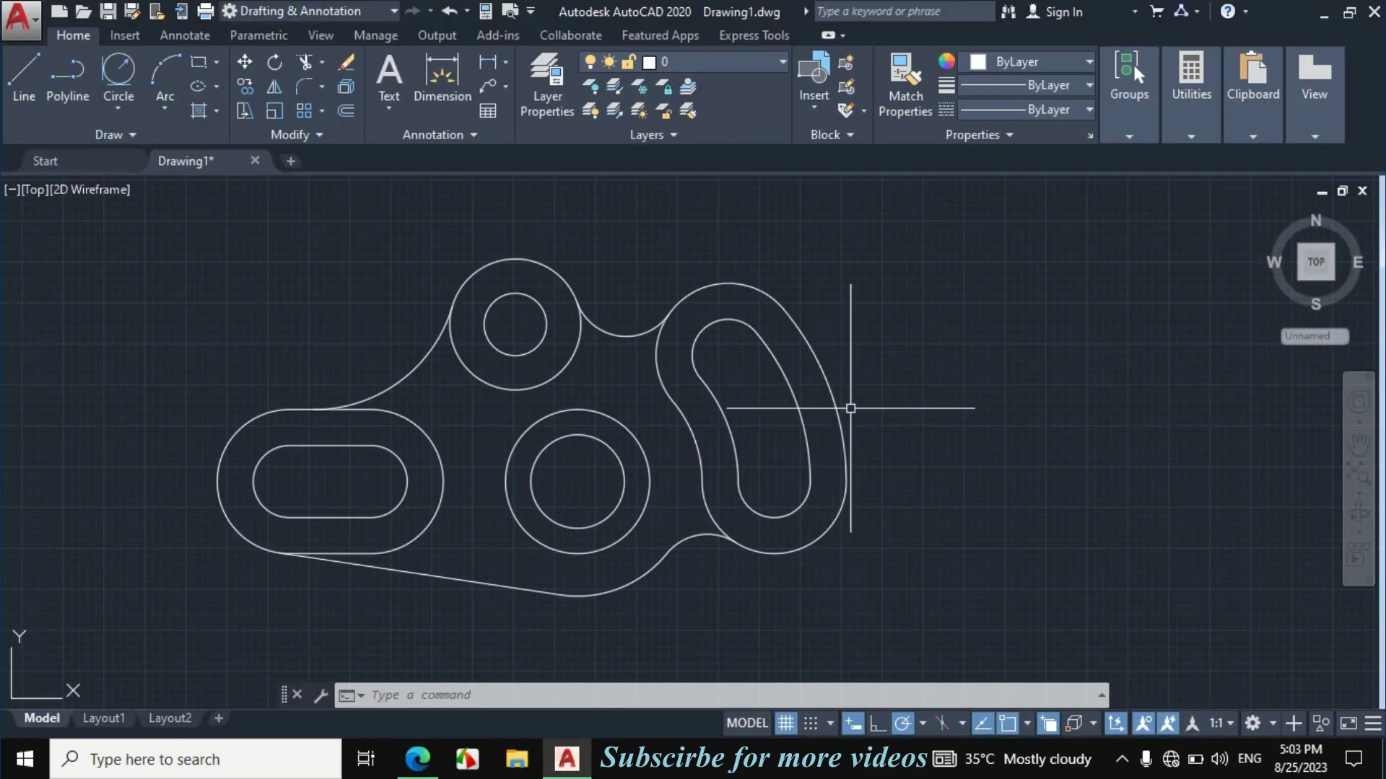